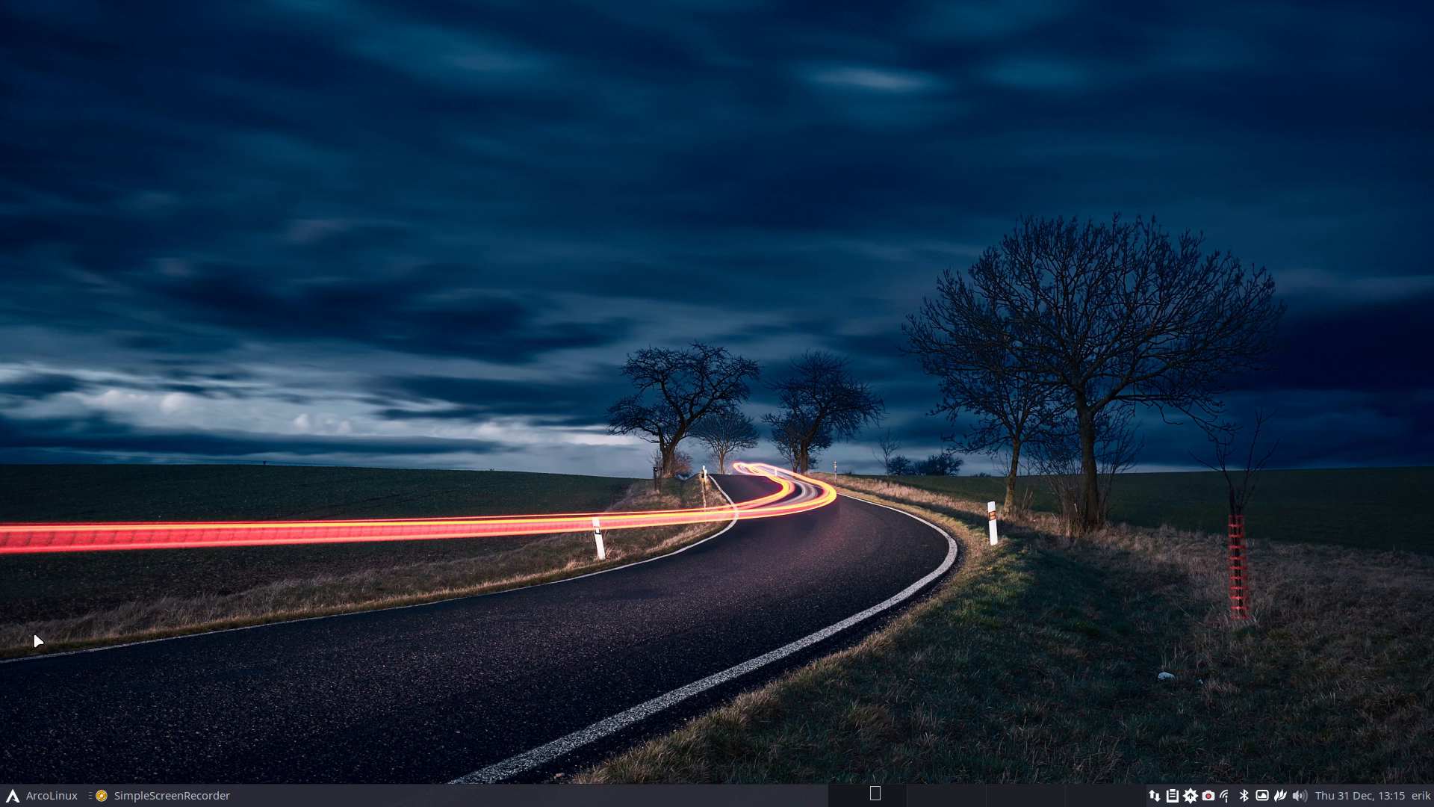
- Examine the icons in the application menu's categories and the full applications list
{"action": "left_click", "coordinate": [26, 798]}
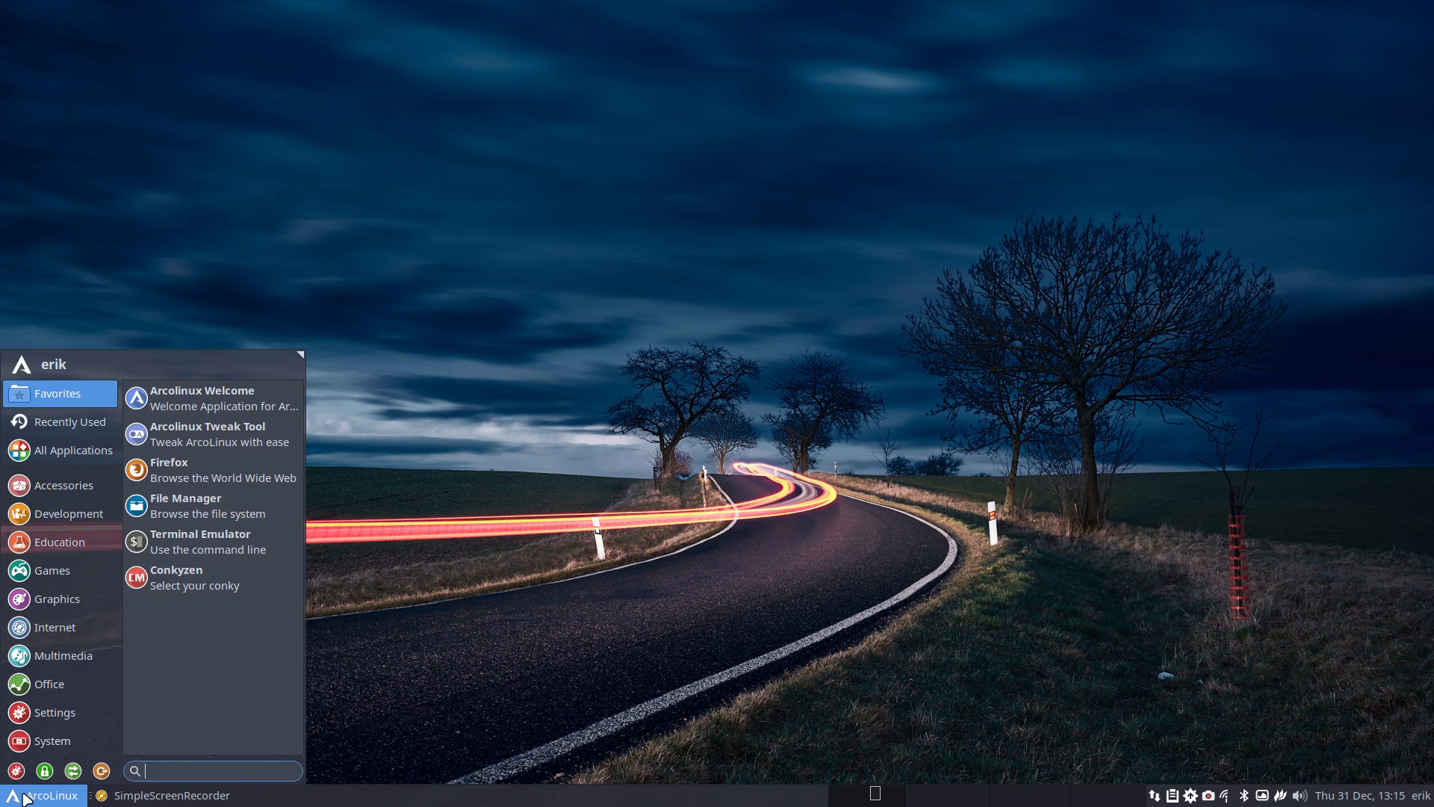
{"action": "left_click", "coordinate": [53, 712]}
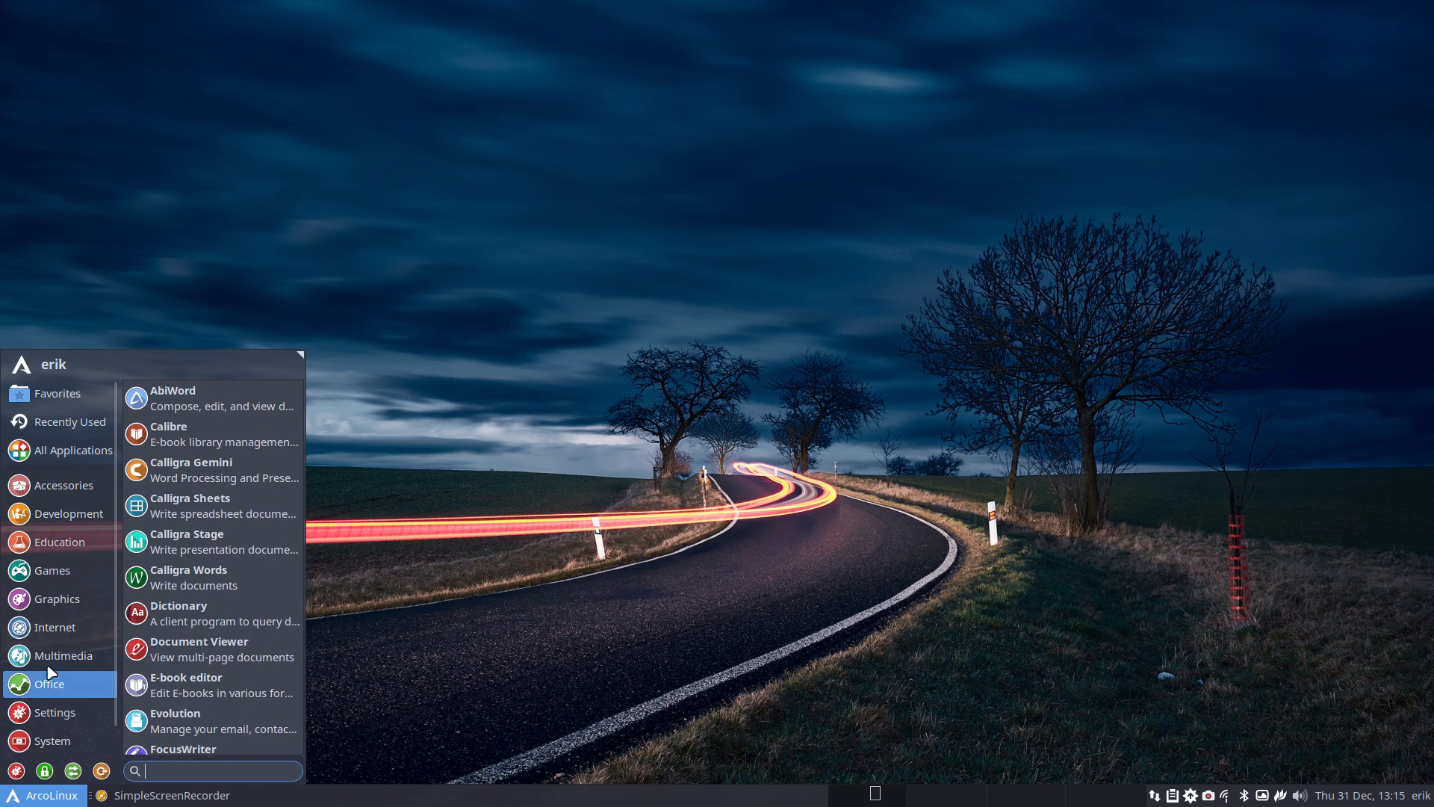
{"action": "mouse_move", "coordinate": [61, 570]}
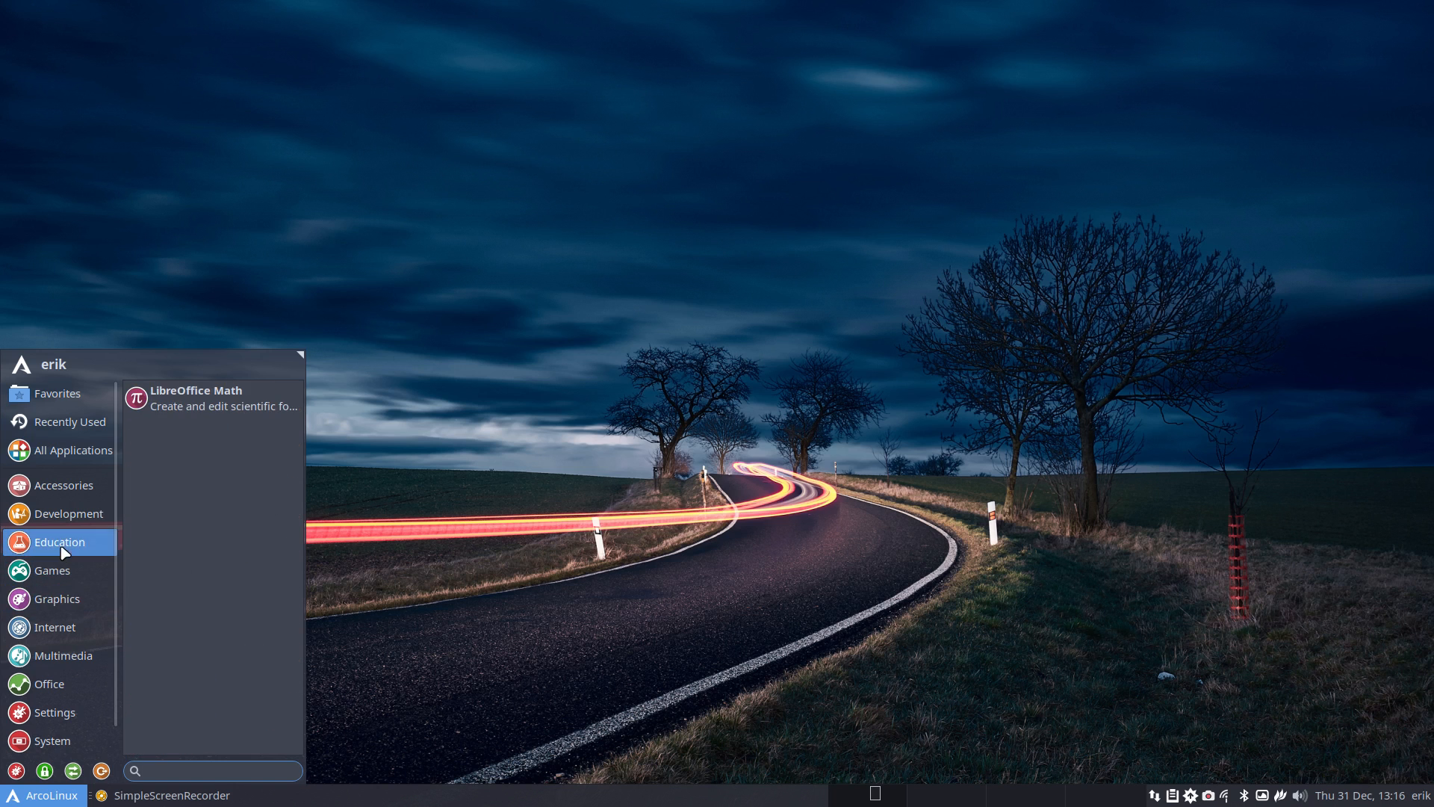
{"action": "mouse_move", "coordinate": [66, 490]}
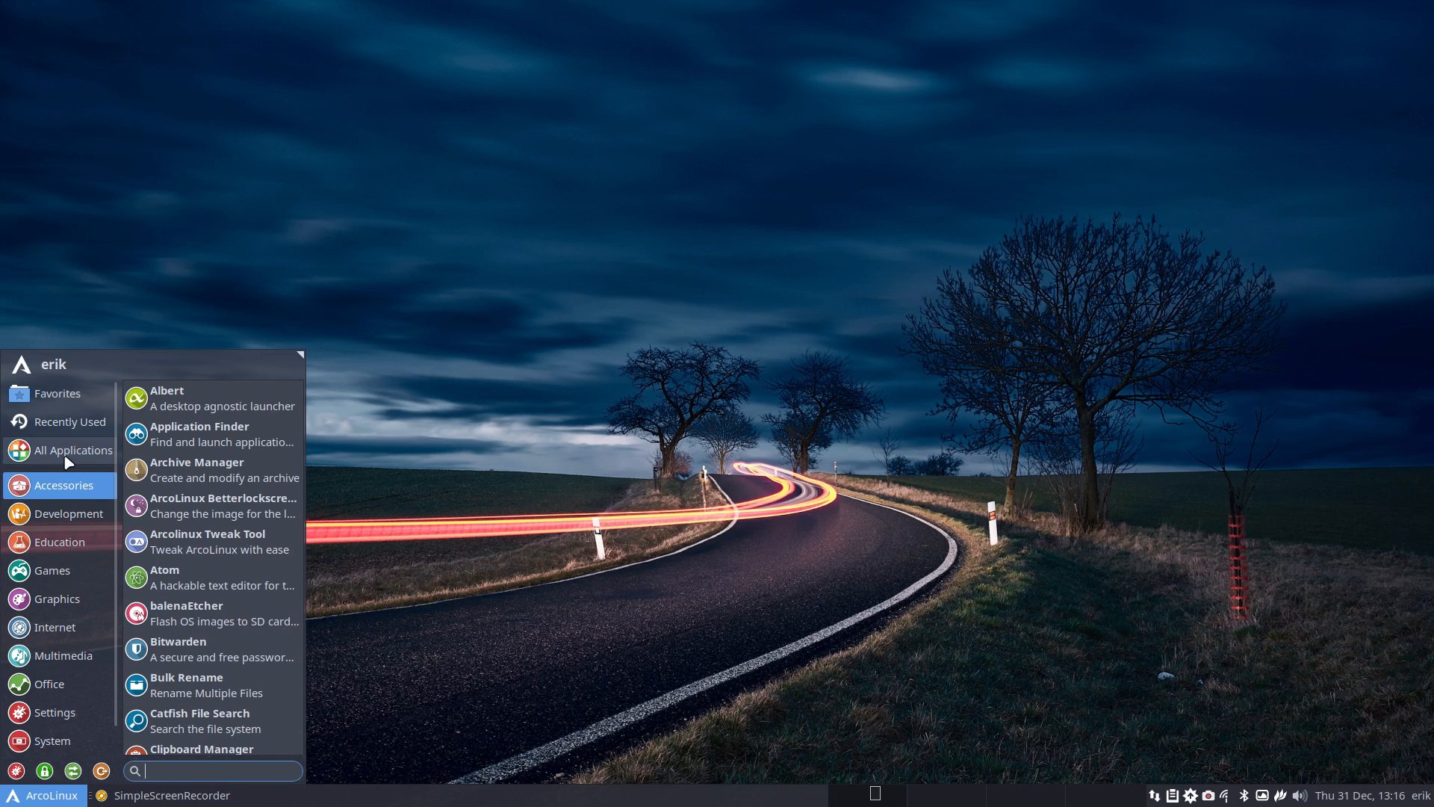
{"action": "mouse_move", "coordinate": [66, 451]}
{"action": "scroll", "coordinate": [208, 557], "scroll_direction": "down", "scroll_amount": 12}
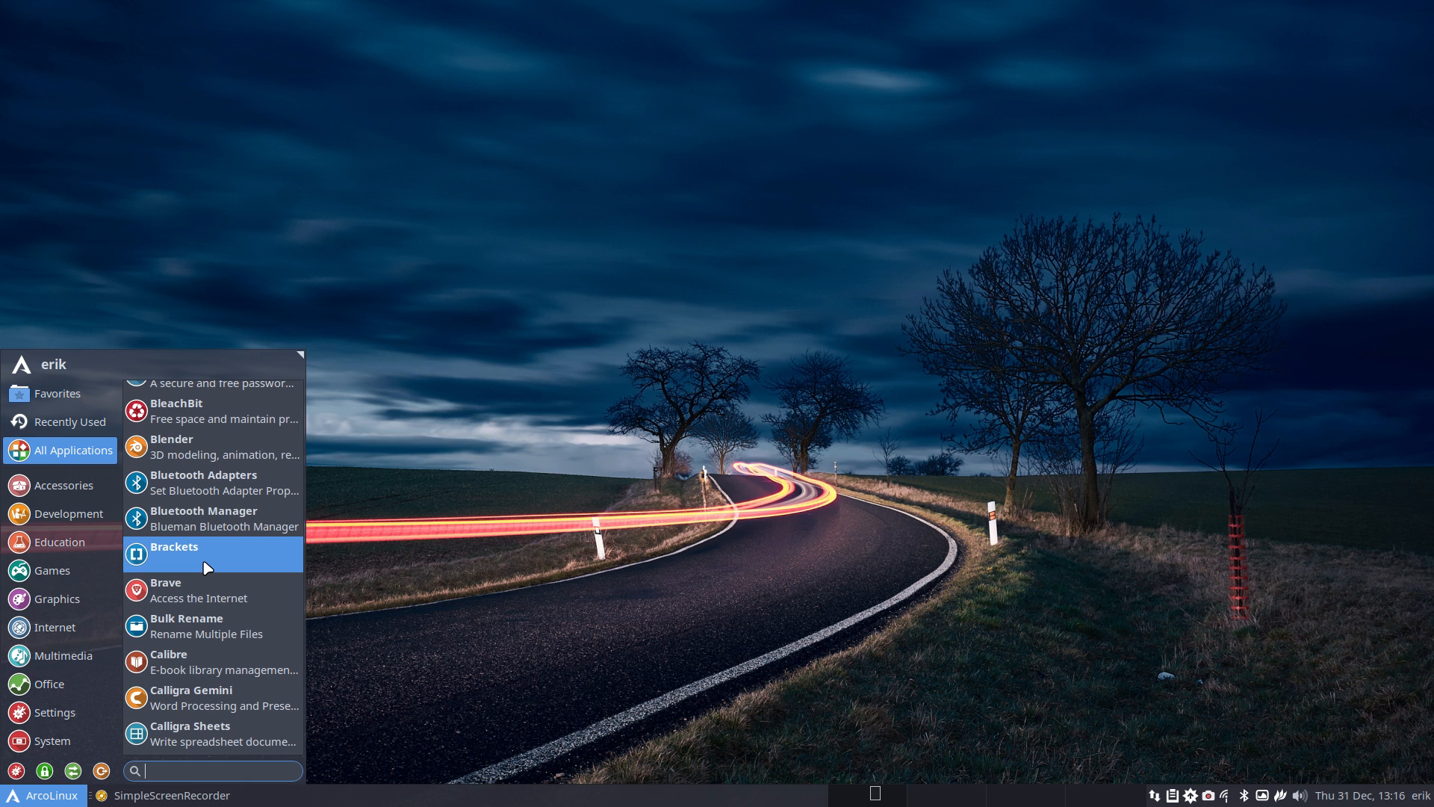
{"action": "scroll", "coordinate": [208, 568], "scroll_direction": "down", "scroll_amount": 20}
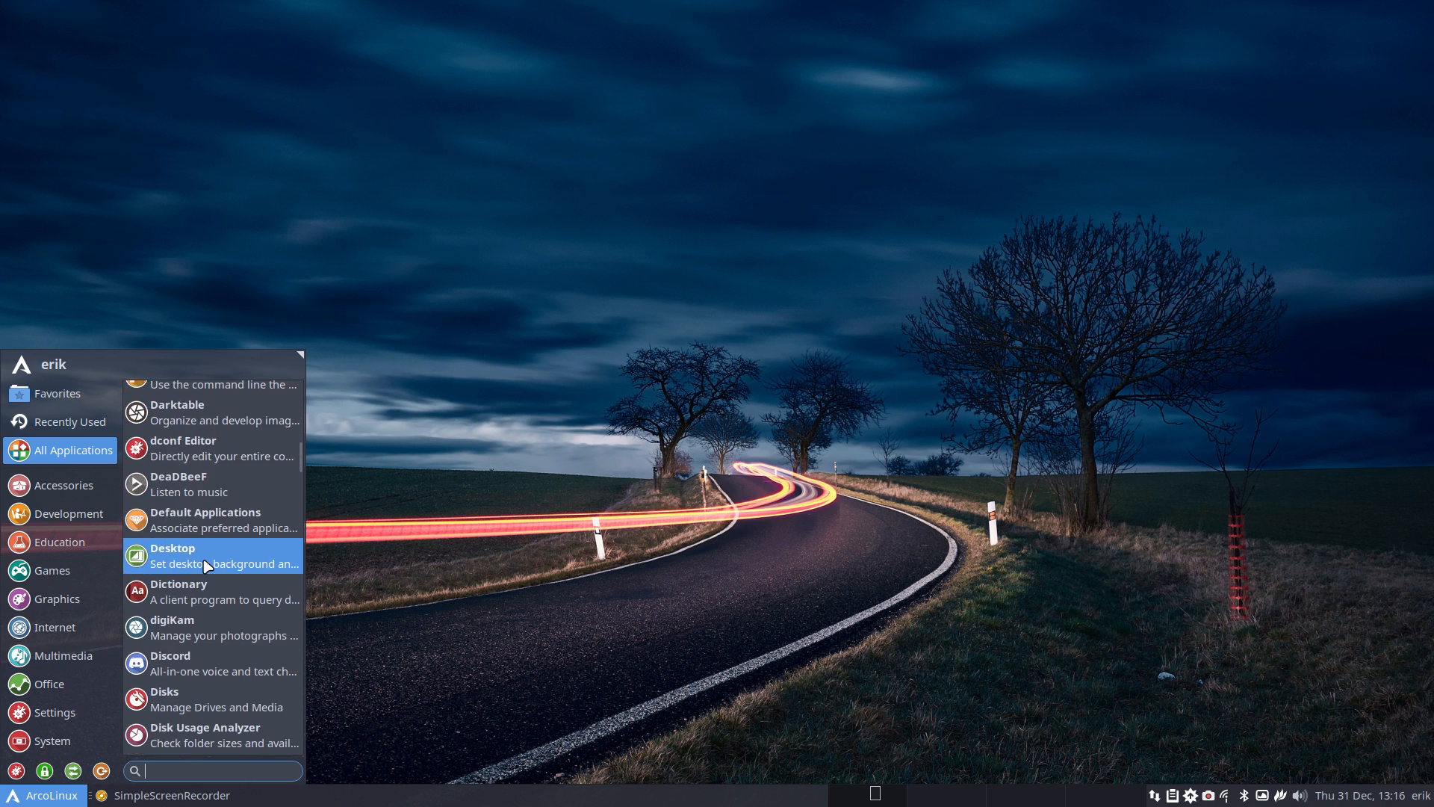
{"action": "scroll", "coordinate": [207, 567], "scroll_direction": "down", "scroll_amount": 10}
{"action": "scroll", "coordinate": [208, 566], "scroll_direction": "down", "scroll_amount": 12}
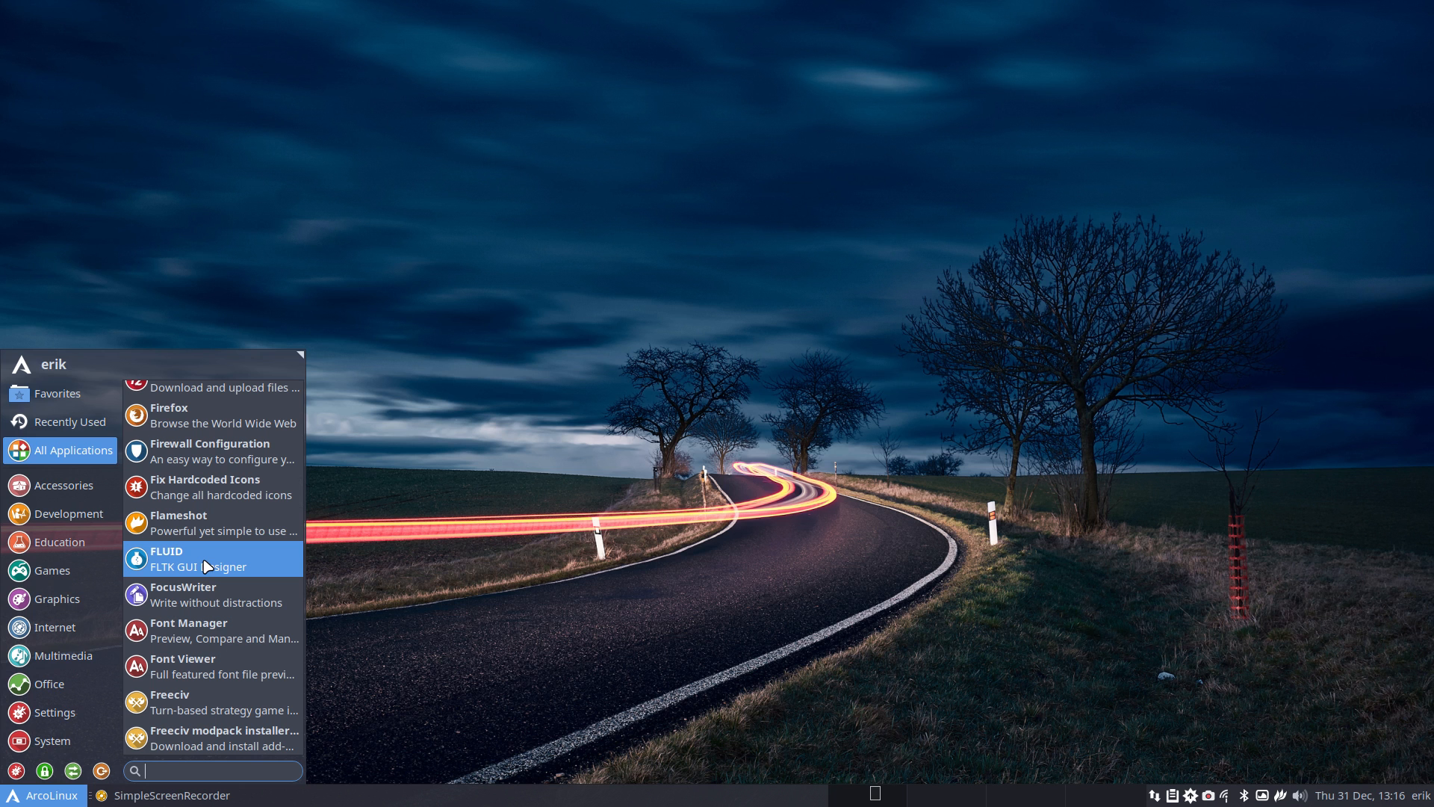
{"action": "scroll", "coordinate": [207, 568], "scroll_direction": "down", "scroll_amount": 12}
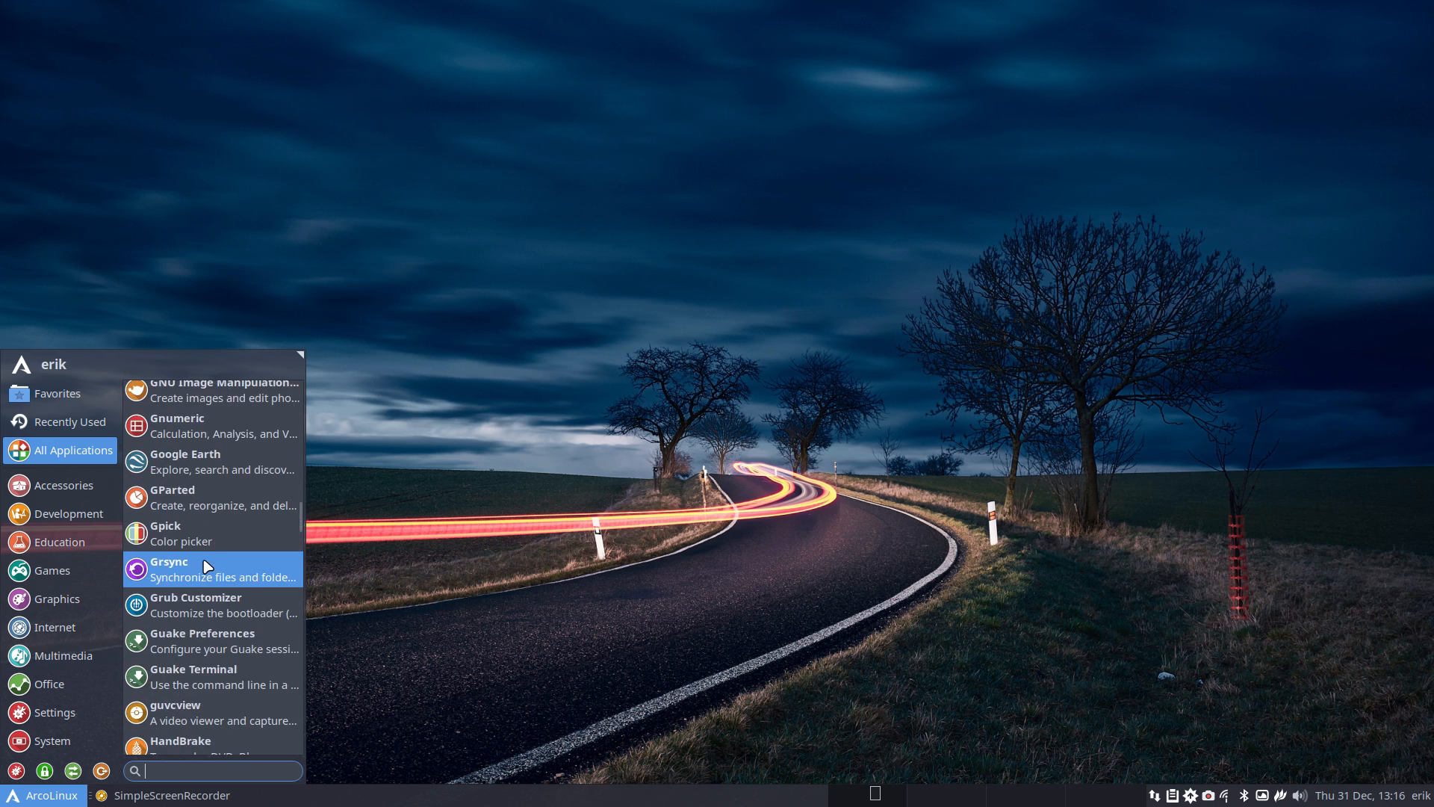
{"action": "scroll", "coordinate": [207, 566], "scroll_direction": "down", "scroll_amount": 12}
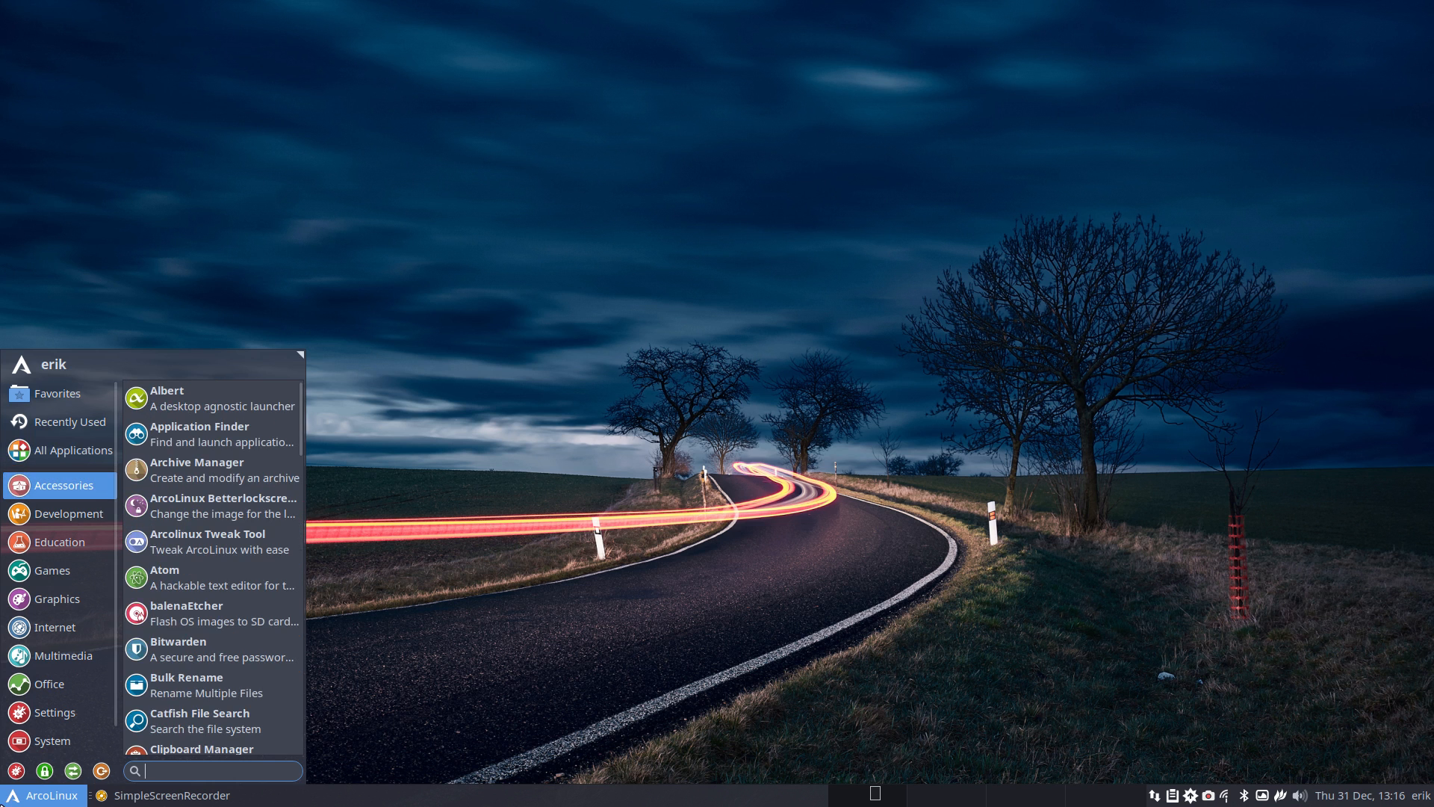
- Open the Appearance settings from the settings manager and set the icon theme to Surfn Arc
{"action": "left_click", "coordinate": [4, 804]}
{"action": "left_click", "coordinate": [9, 798]}
{"action": "left_click", "coordinate": [15, 777]}
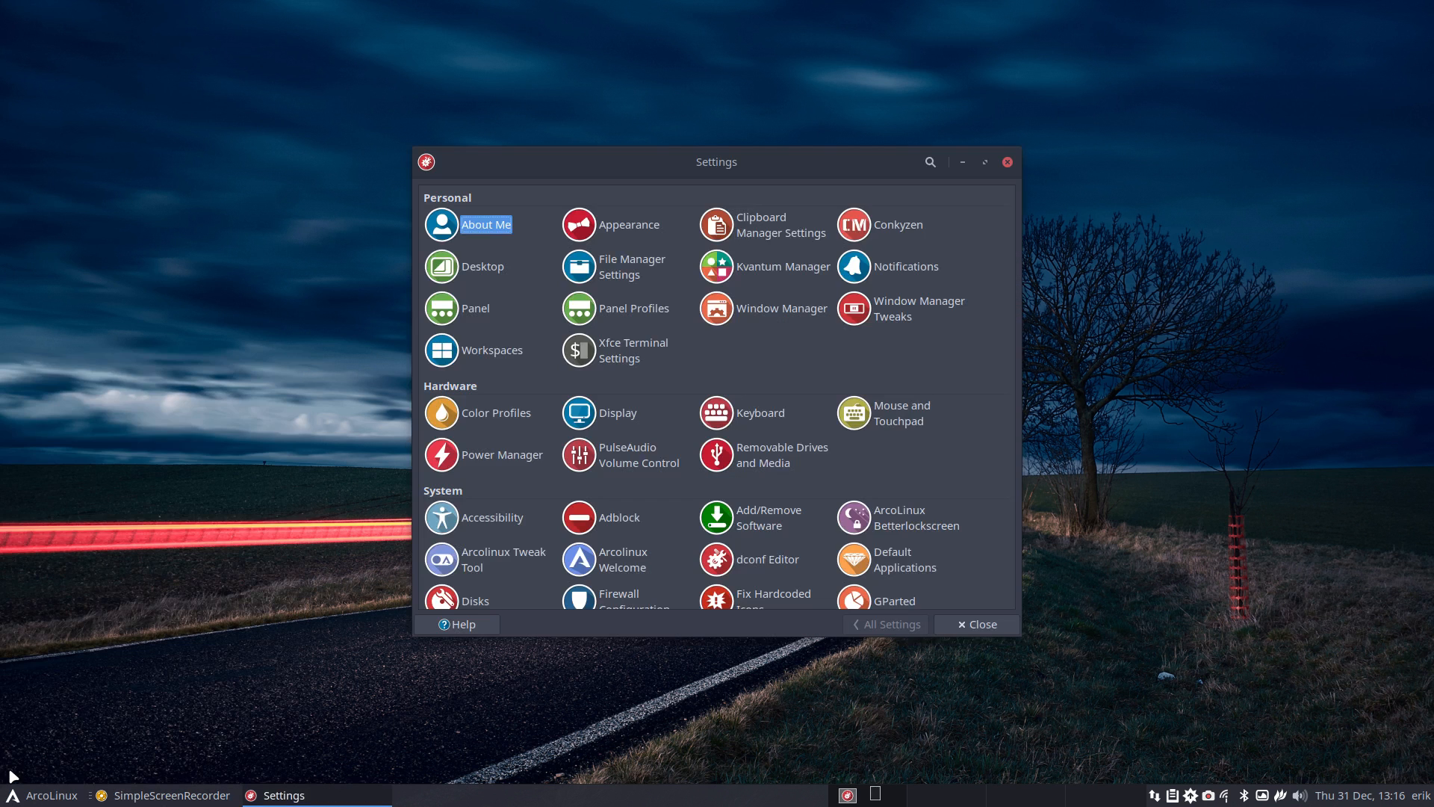
{"action": "left_click", "coordinate": [627, 228]}
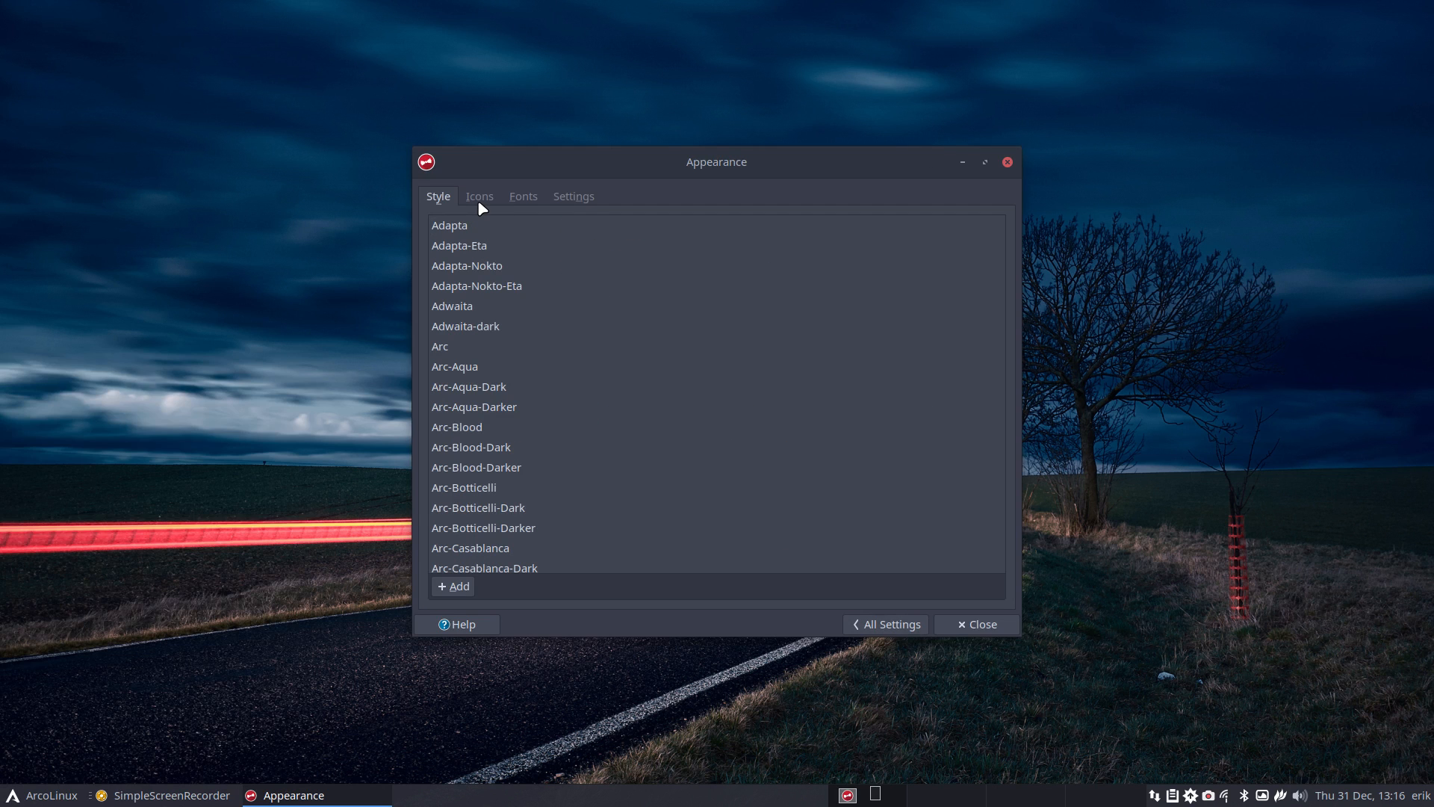
{"action": "left_click", "coordinate": [480, 198]}
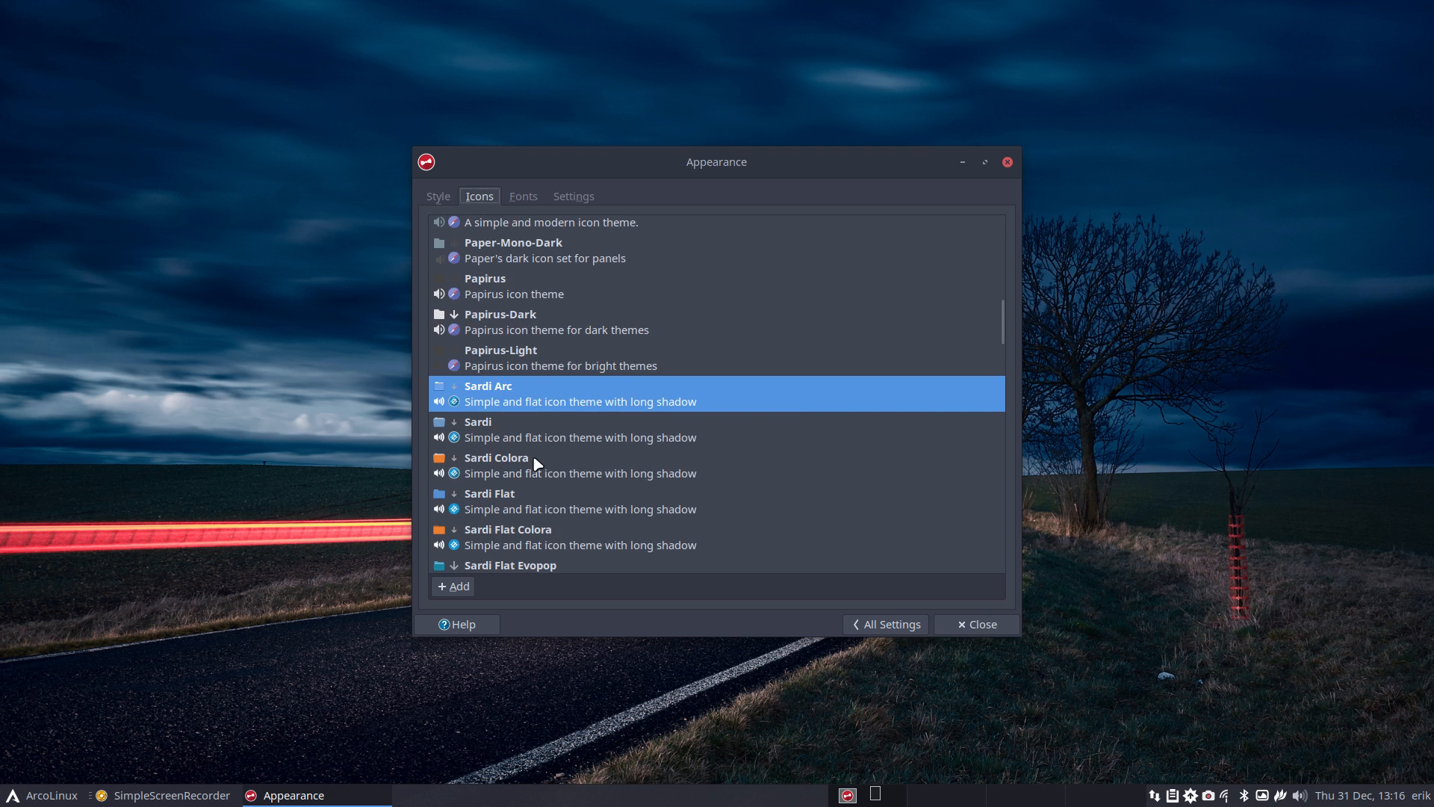
{"action": "scroll", "coordinate": [536, 463], "scroll_direction": "down", "scroll_amount": 5}
{"action": "scroll", "coordinate": [536, 464], "scroll_direction": "down", "scroll_amount": 4}
{"action": "left_click", "coordinate": [527, 432]}
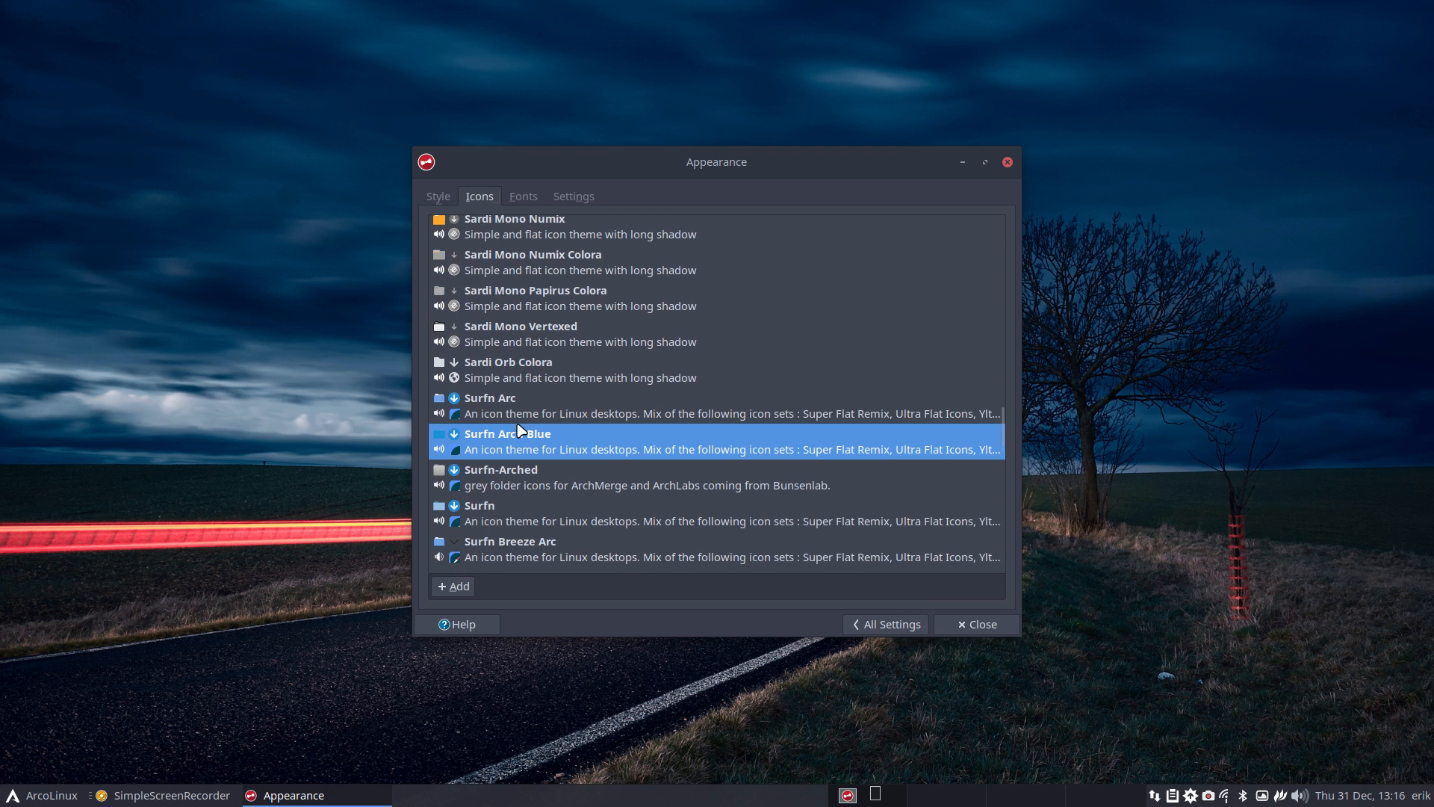
{"action": "left_click", "coordinate": [525, 418]}
- Check how the Accessories applications look in the application menu with the chosen icon theme
{"action": "left_click", "coordinate": [35, 799]}
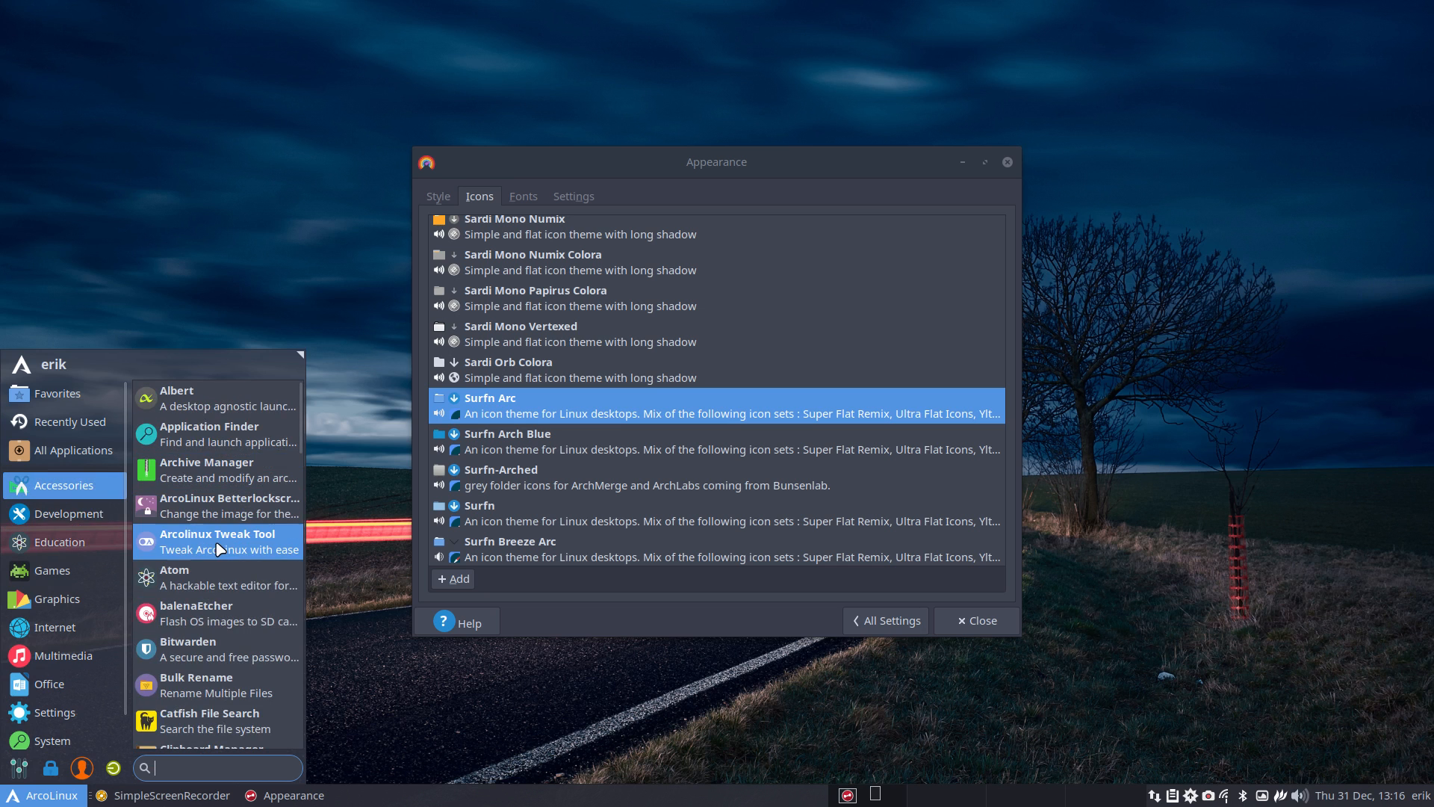
{"action": "scroll", "coordinate": [219, 549], "scroll_direction": "down", "scroll_amount": 10}
{"action": "scroll", "coordinate": [219, 549], "scroll_direction": "up", "scroll_amount": 5}
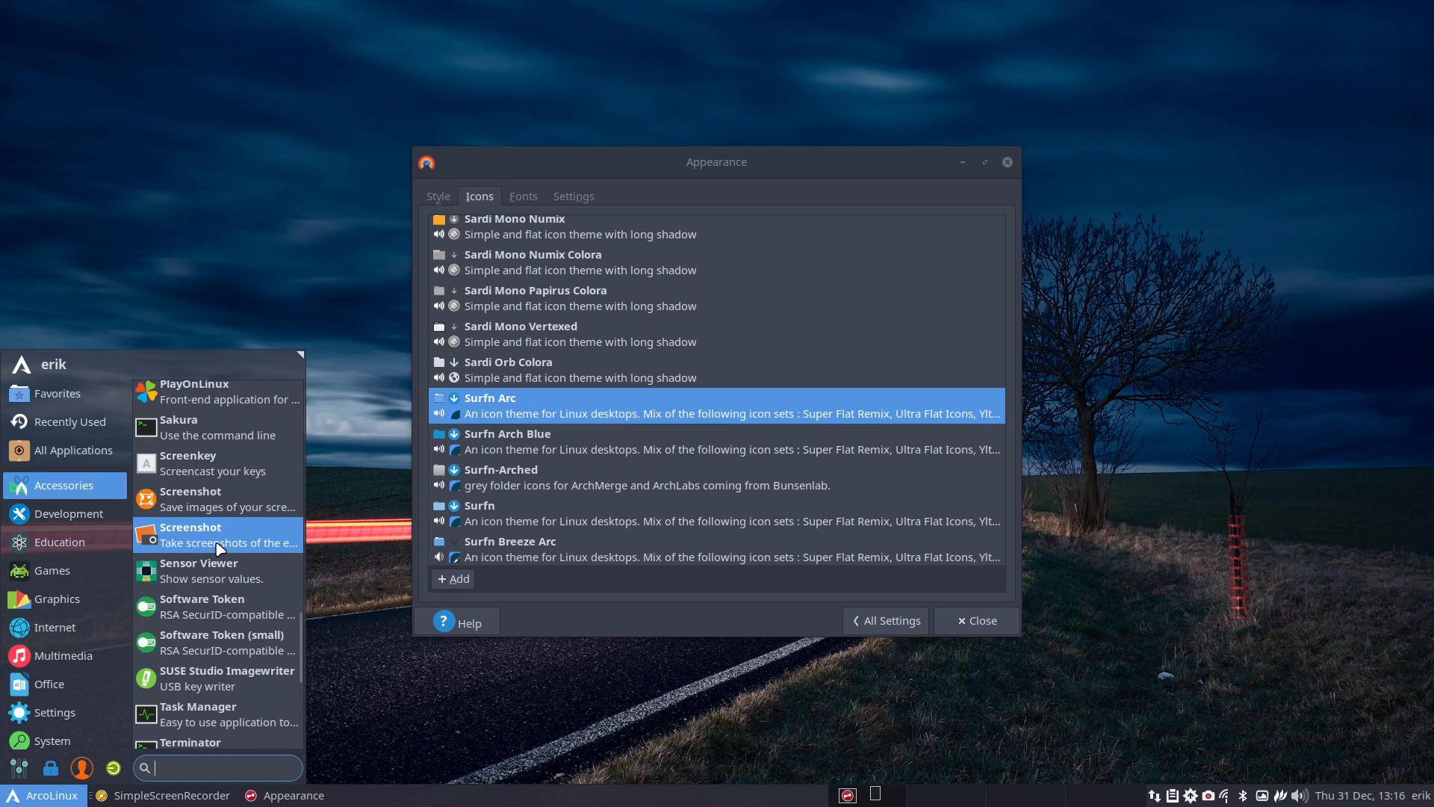
{"action": "left_click", "coordinate": [231, 285]}
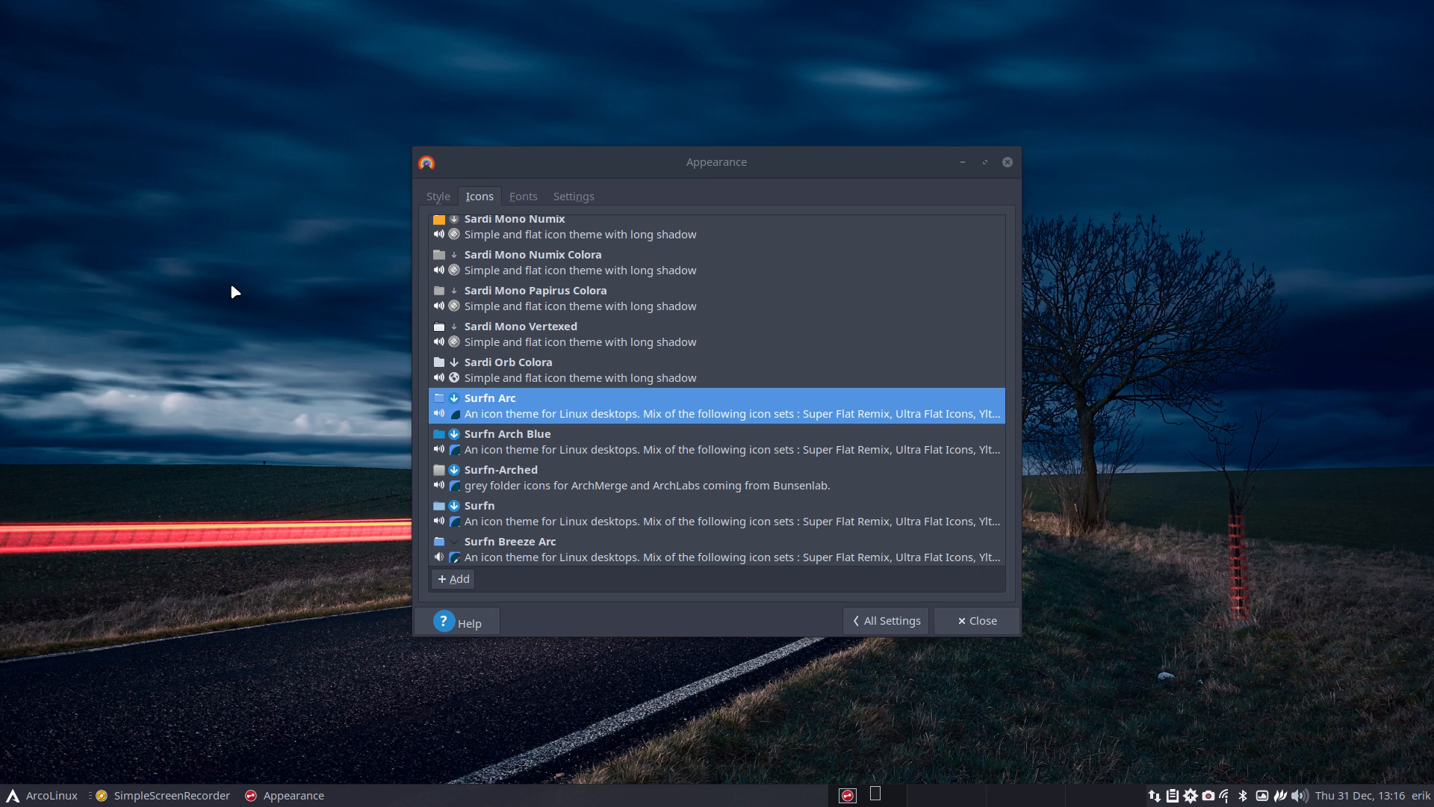
- Look through the Sardi variants in the icon theme list, moving the Appearance window away from the centre of the desktop
{"action": "left_click", "coordinate": [530, 413]}
{"action": "scroll", "coordinate": [544, 378], "scroll_direction": "up", "scroll_amount": 5}
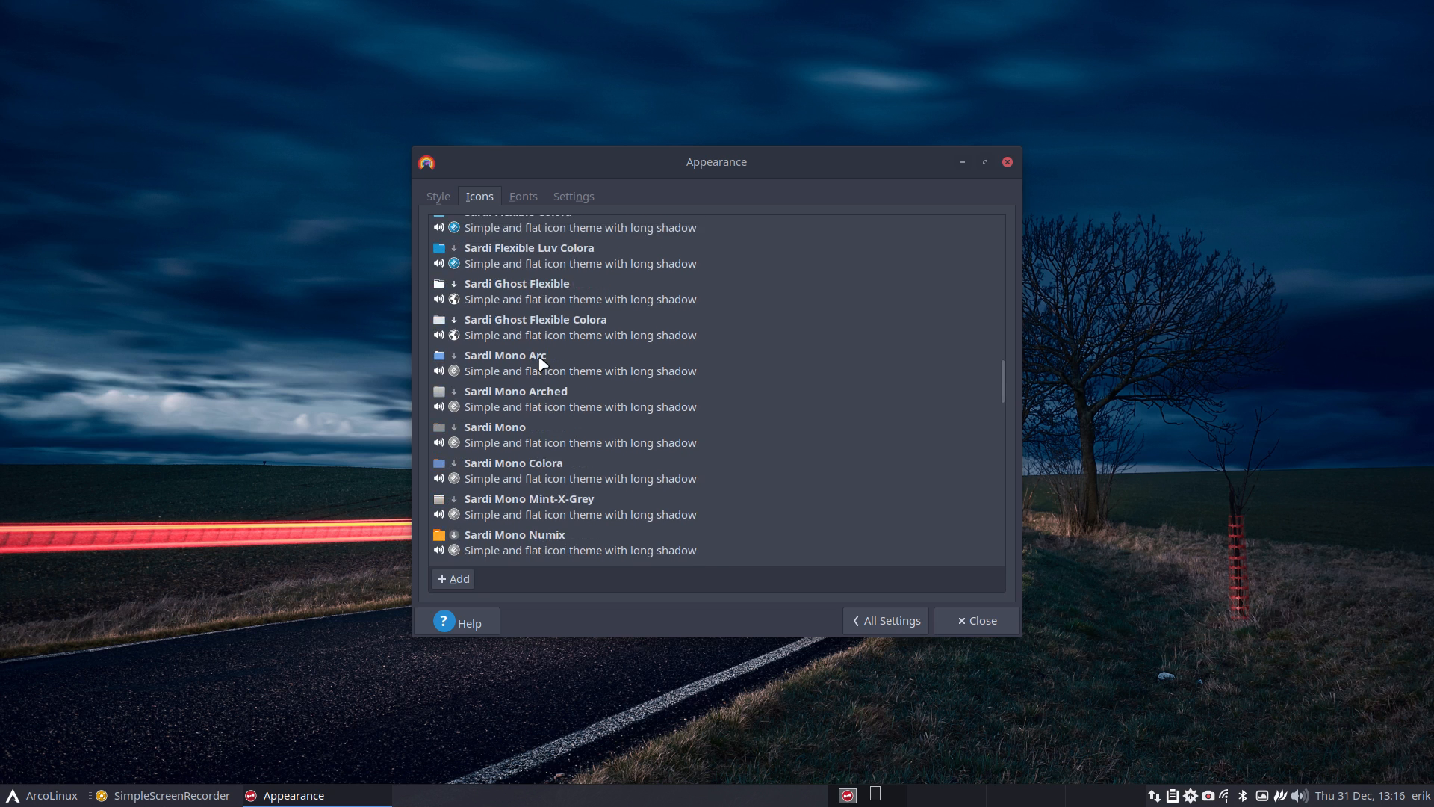
{"action": "scroll", "coordinate": [543, 364], "scroll_direction": "up", "scroll_amount": 4}
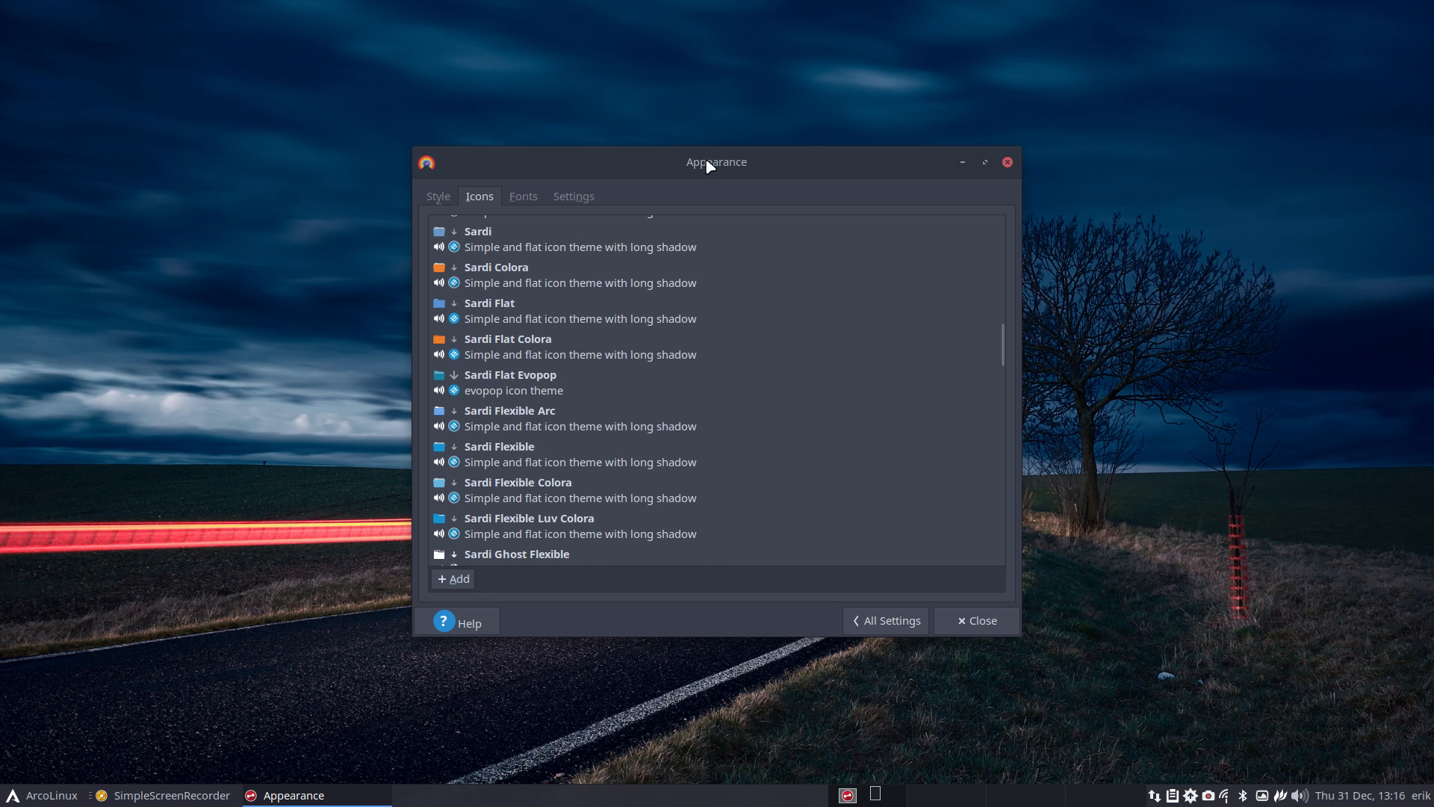
{"action": "left_click_drag", "start_coordinate": [707, 161], "coordinate": [1019, 108]}
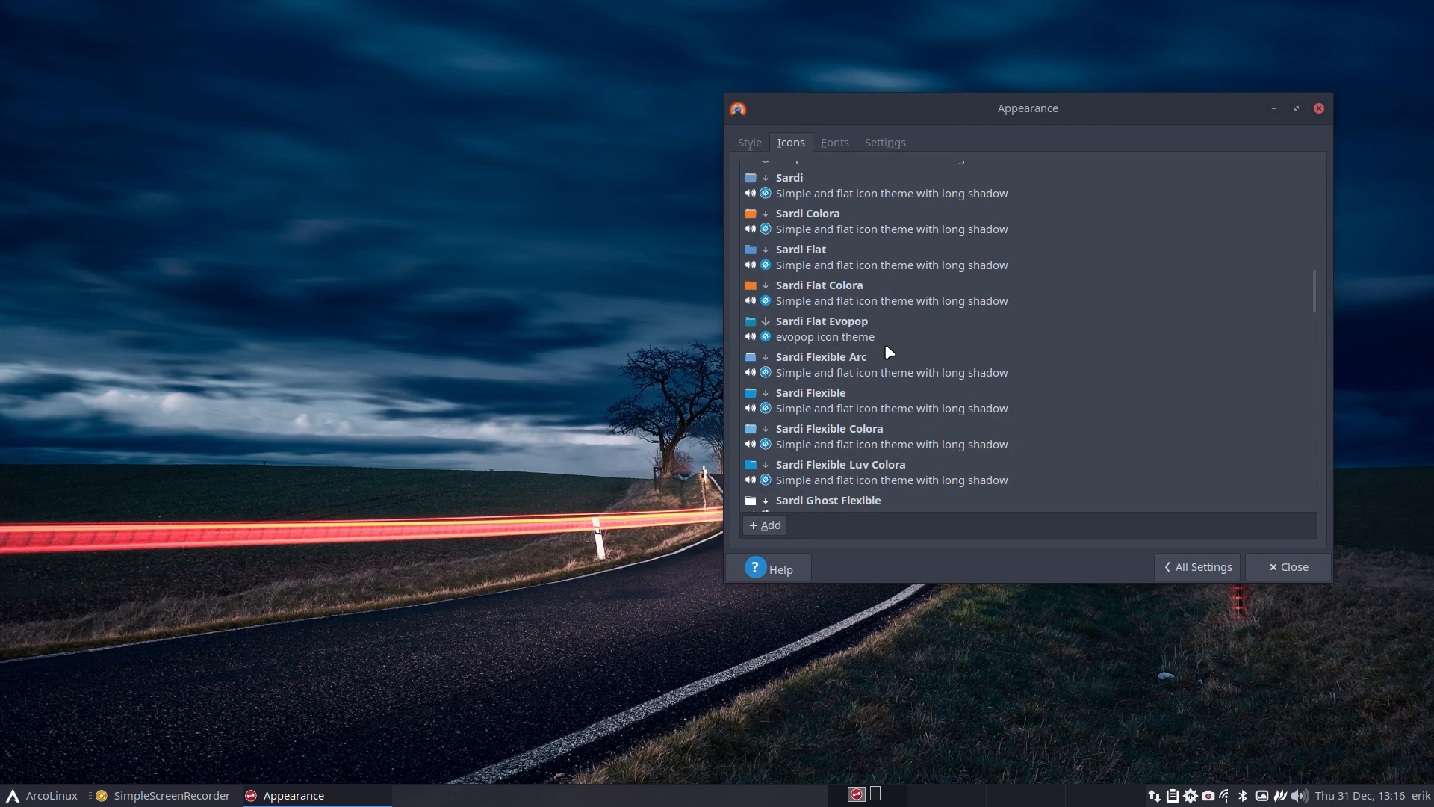
{"action": "scroll", "coordinate": [888, 352], "scroll_direction": "down", "scroll_amount": 3}
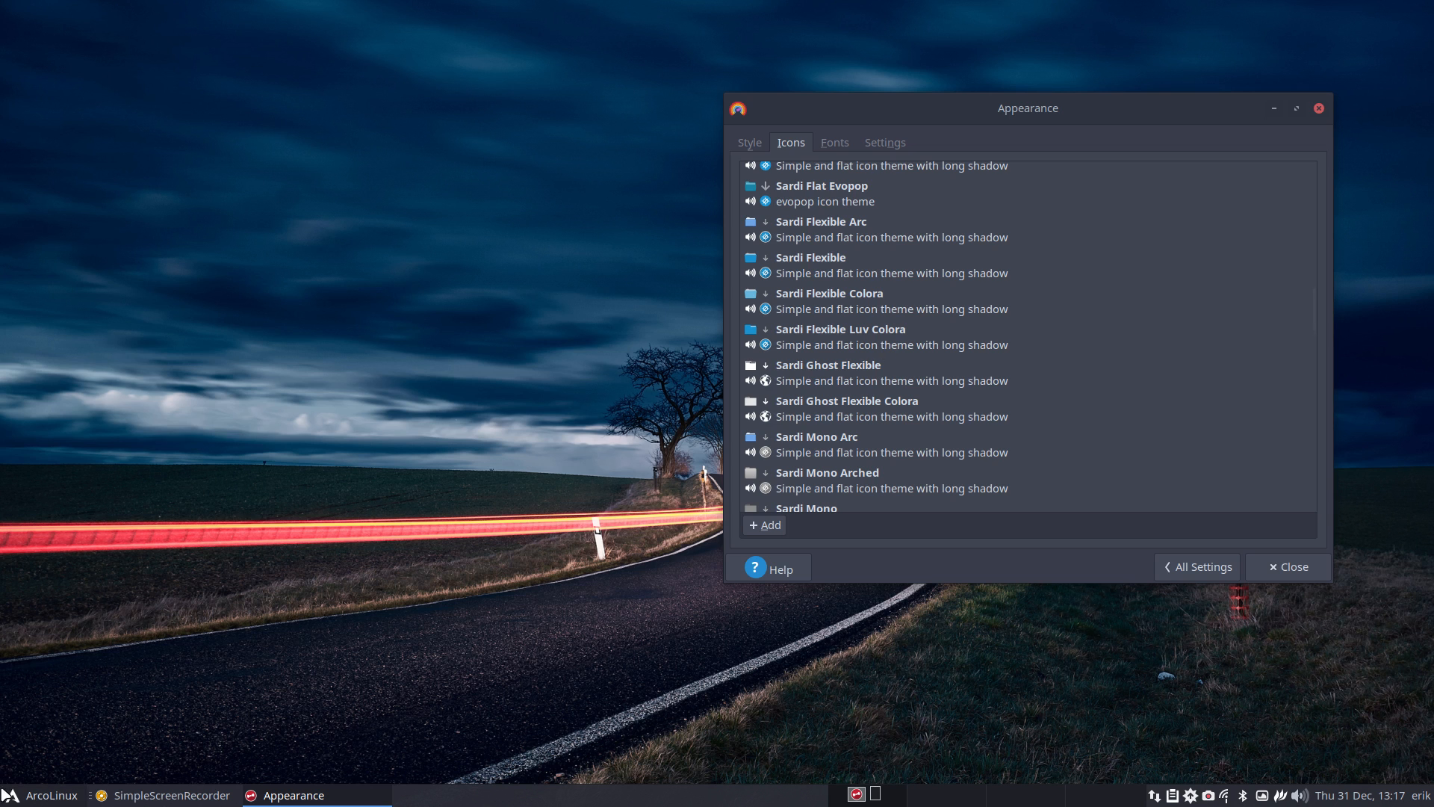
- View the icons of the log out dialog opened from the application menu, and dismiss it without logging out
{"action": "left_click", "coordinate": [6, 797]}
{"action": "left_click", "coordinate": [53, 740]}
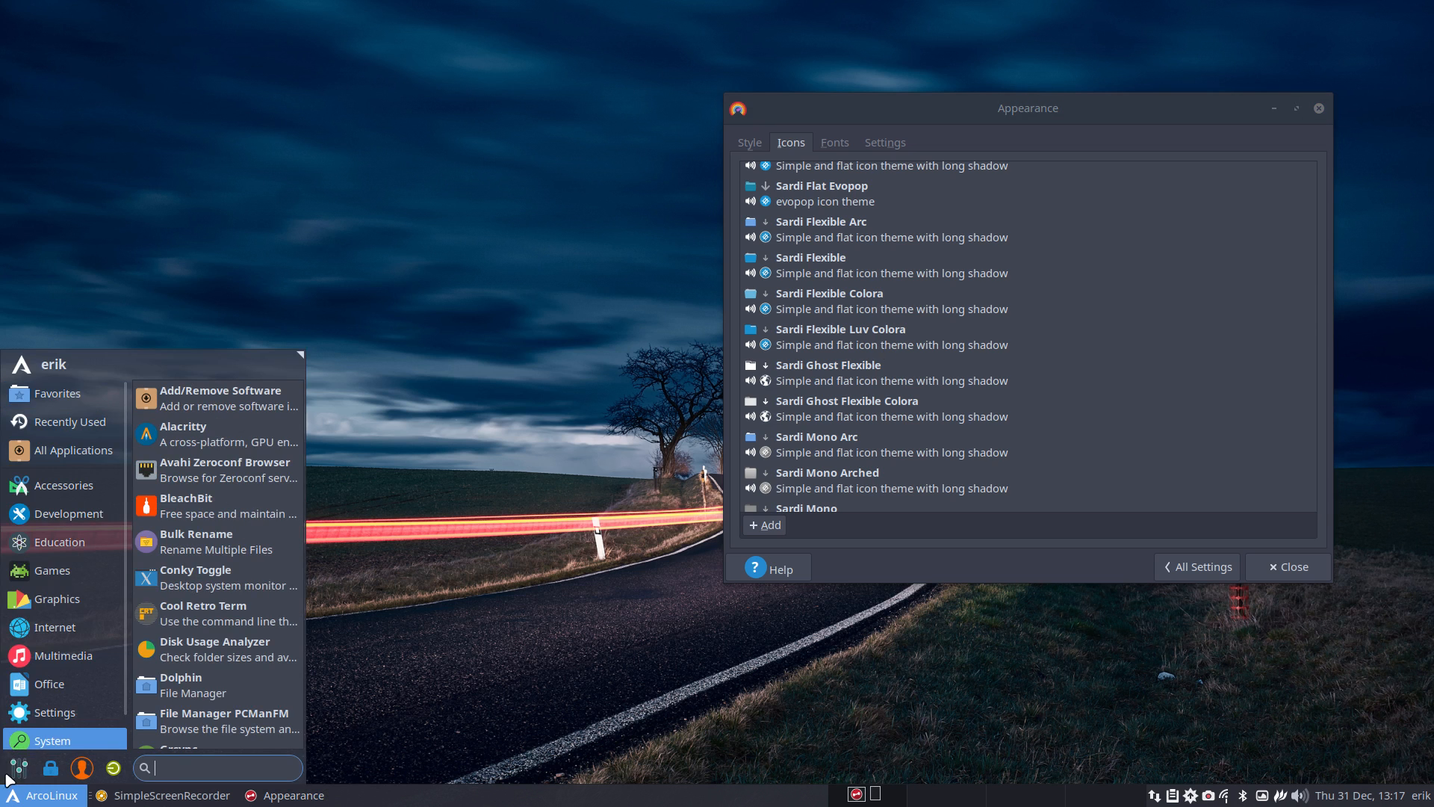
{"action": "left_click", "coordinate": [113, 769]}
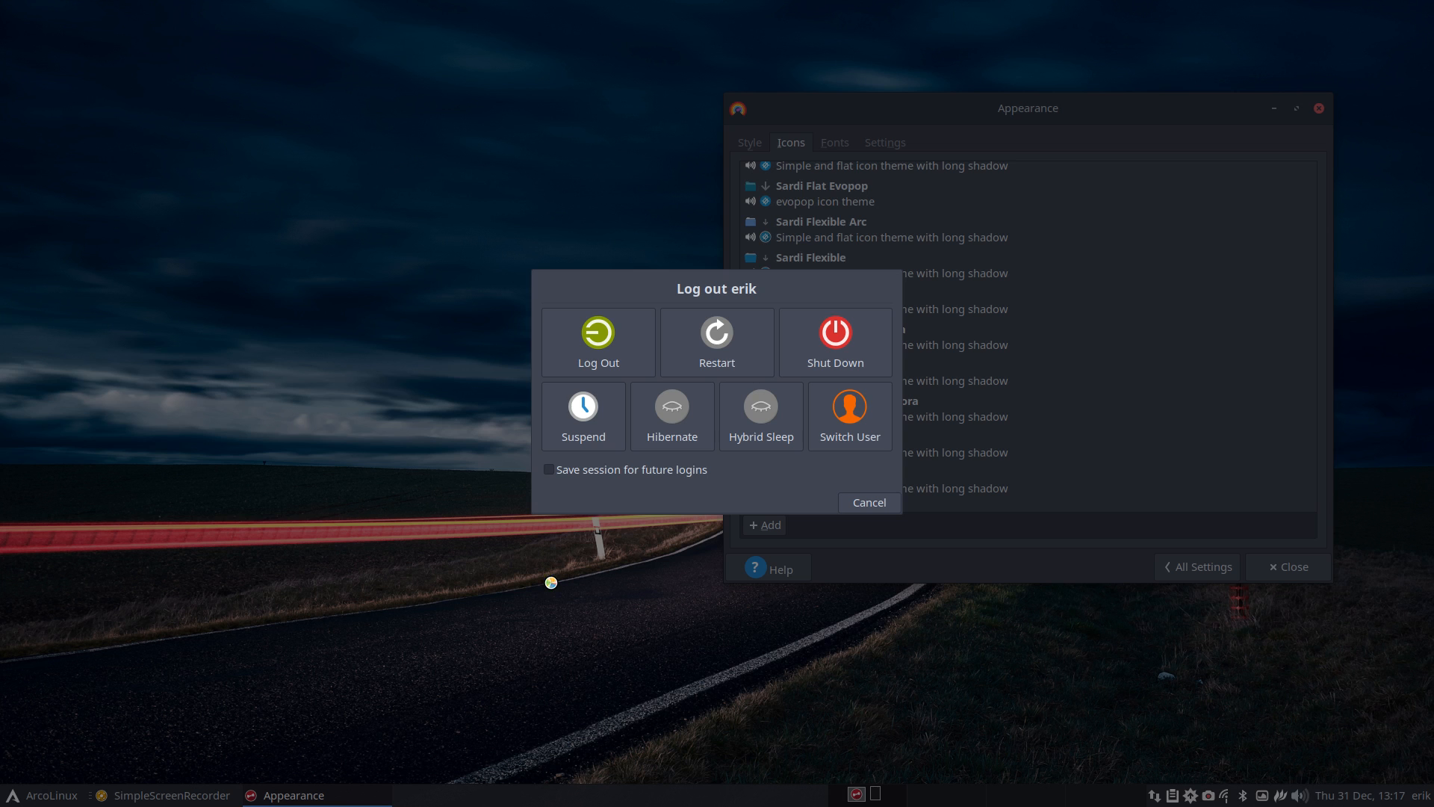
{"action": "key", "text": "Escape"}
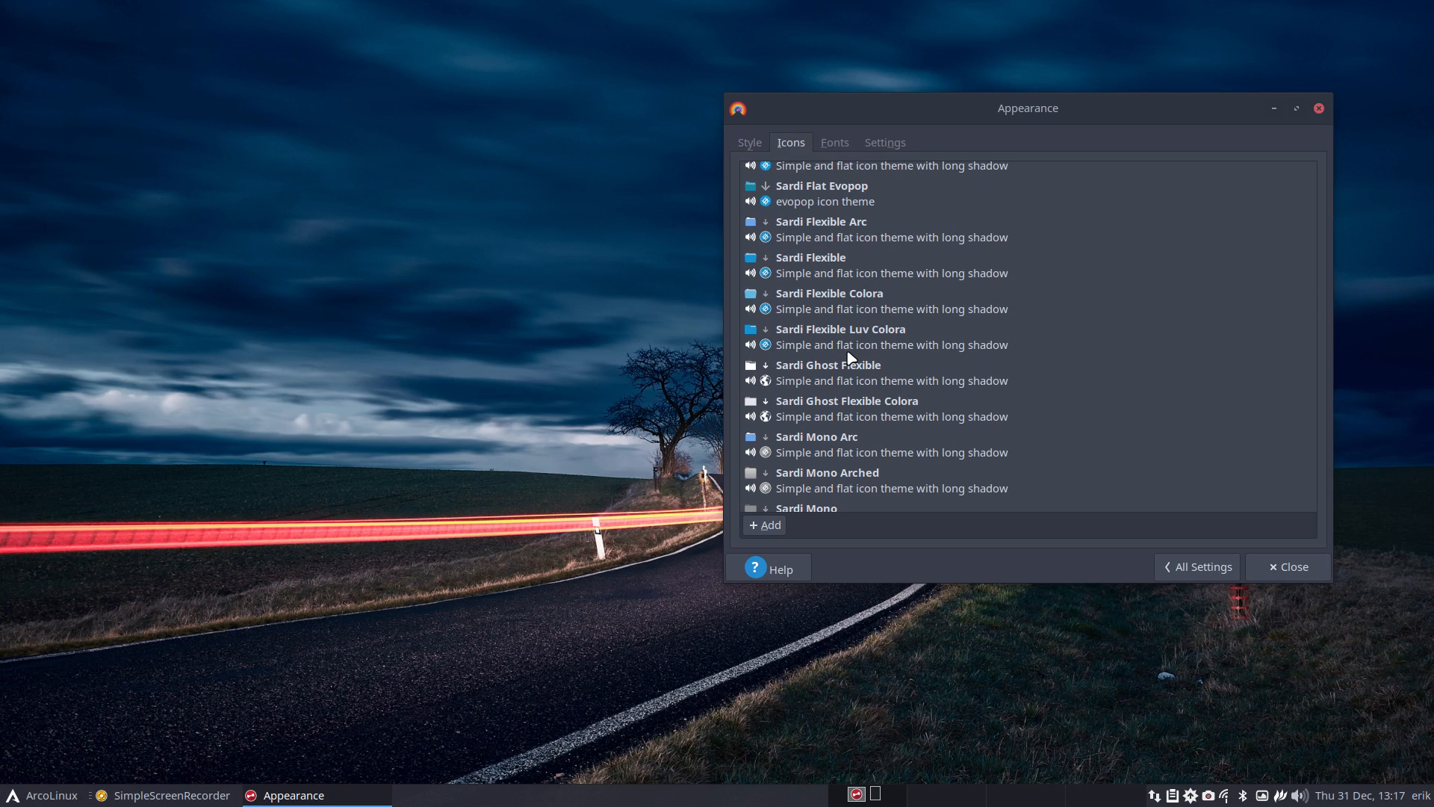
- Switch to Chromium and open the website erikdubois.be
{"action": "scroll", "coordinate": [859, 258], "scroll_direction": "up", "scroll_amount": 4}
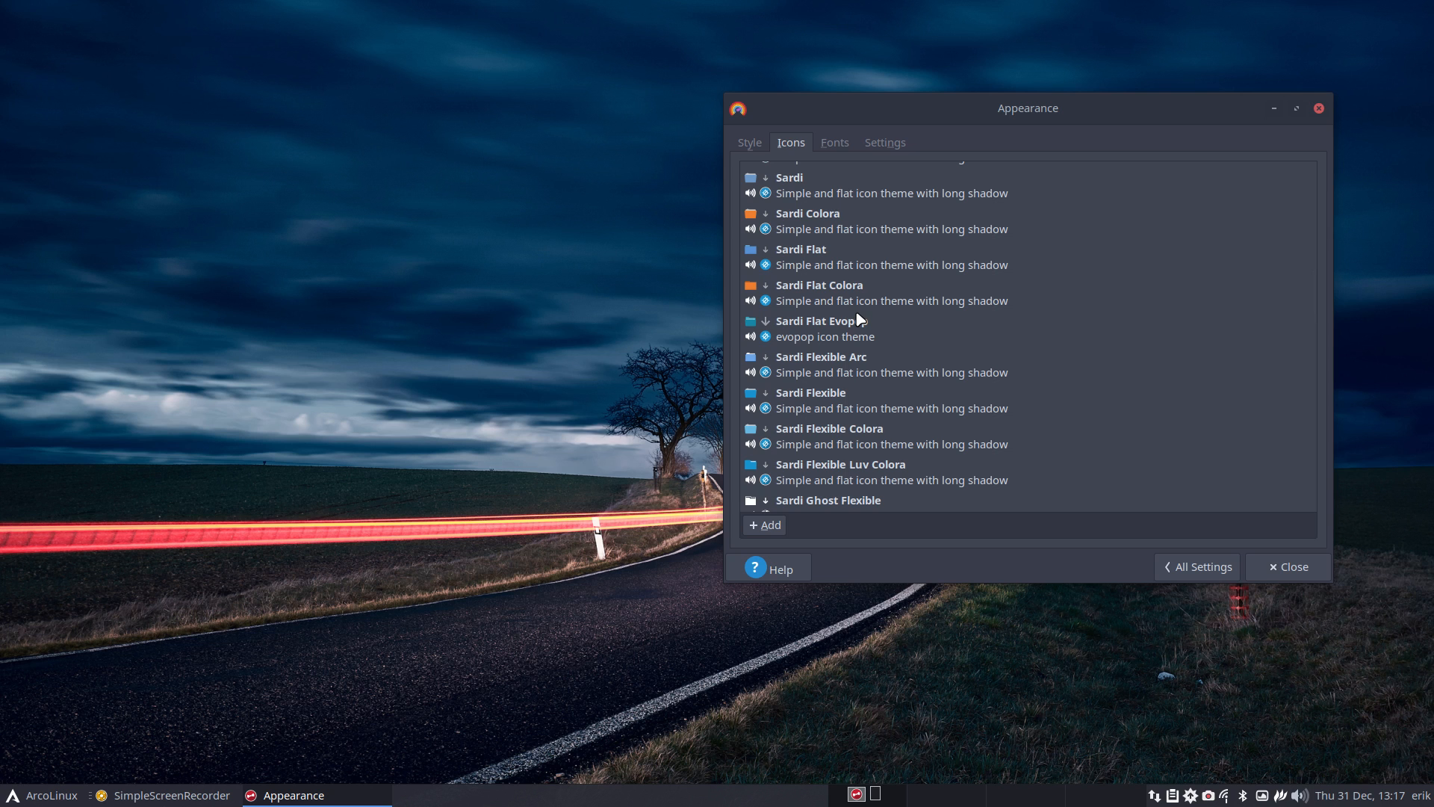
{"action": "left_click", "coordinate": [383, 352]}
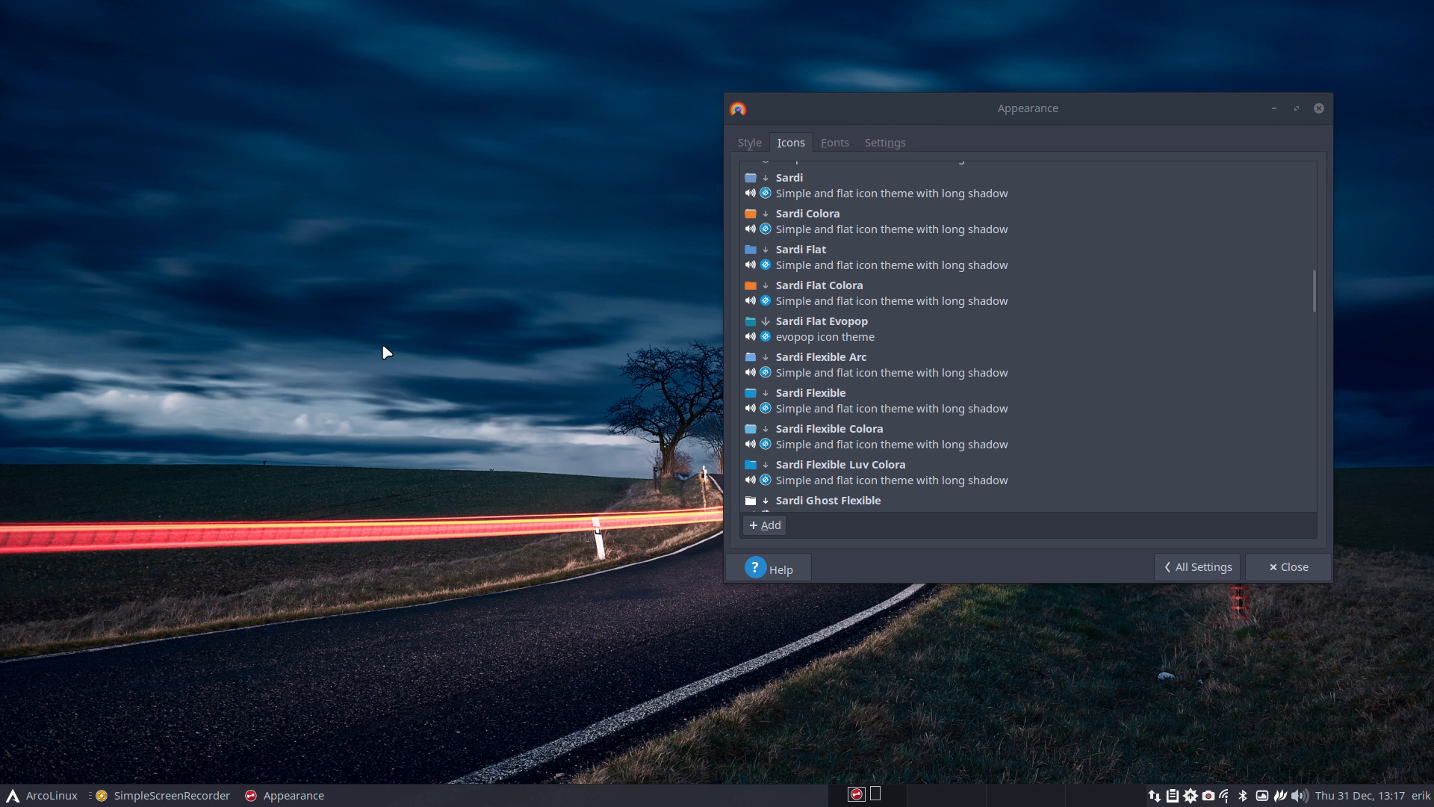
{"action": "key", "text": "ctrl+alt+g"}
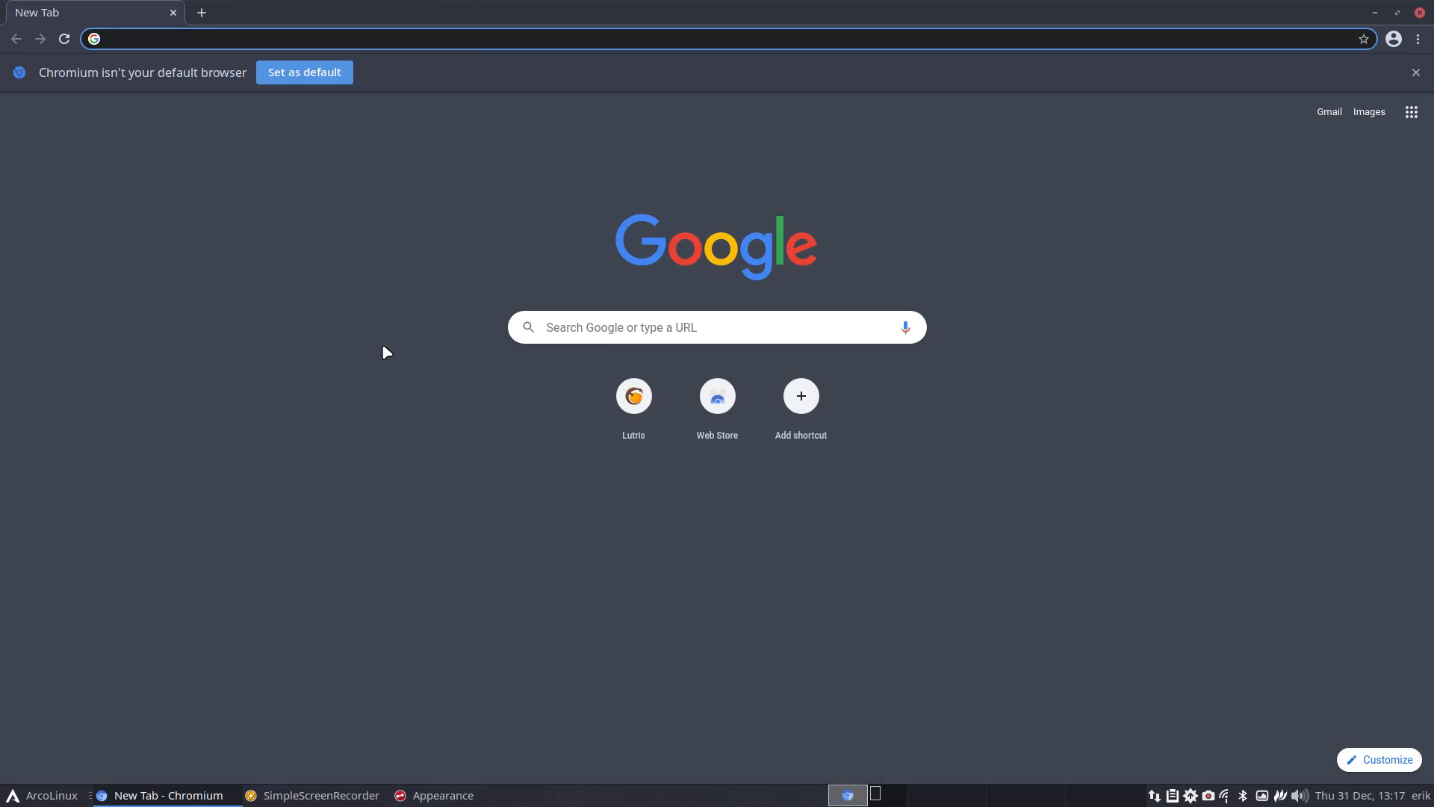
{"action": "type", "text": "erikdubois.b"}
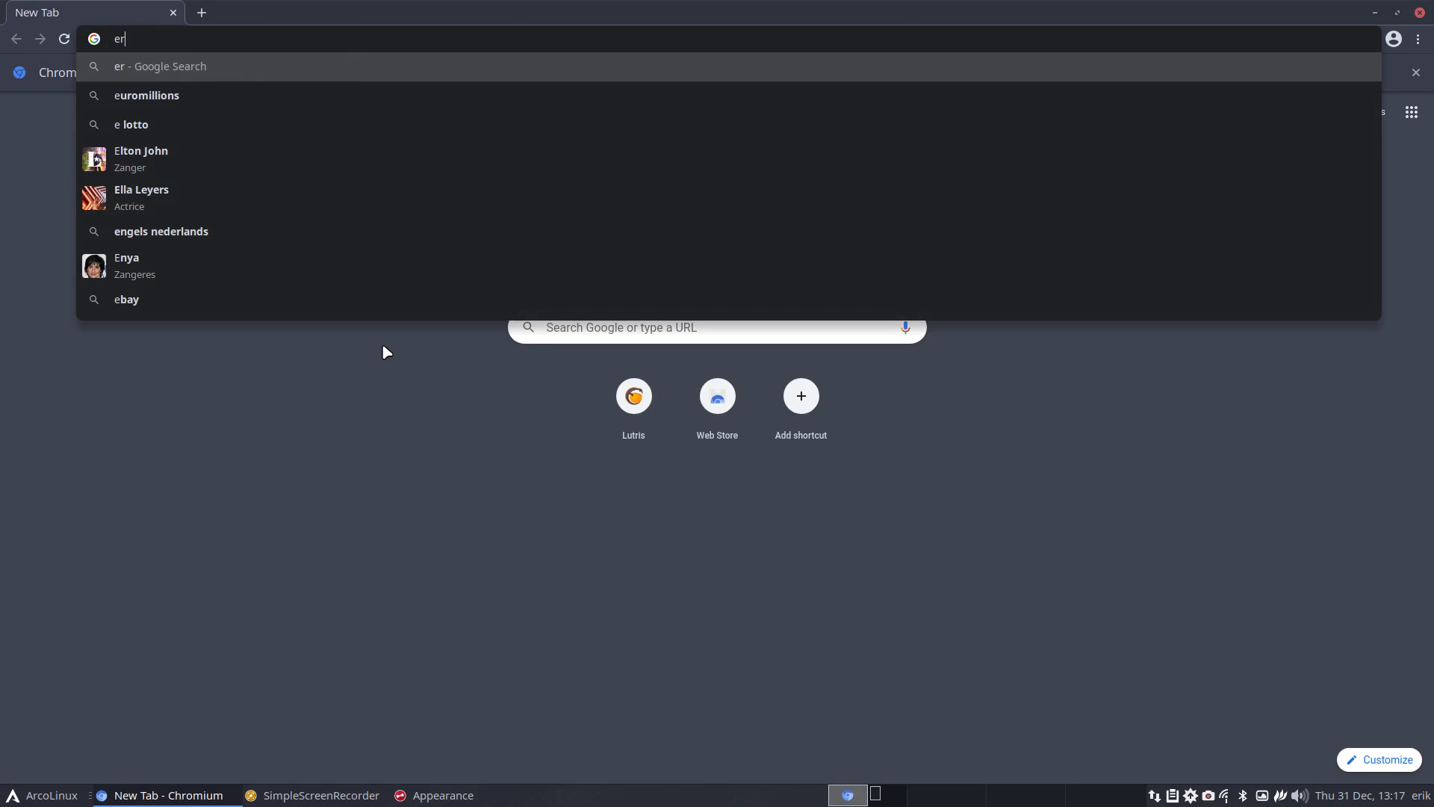
{"action": "type", "text": "e"}
{"action": "key", "text": "Return"}
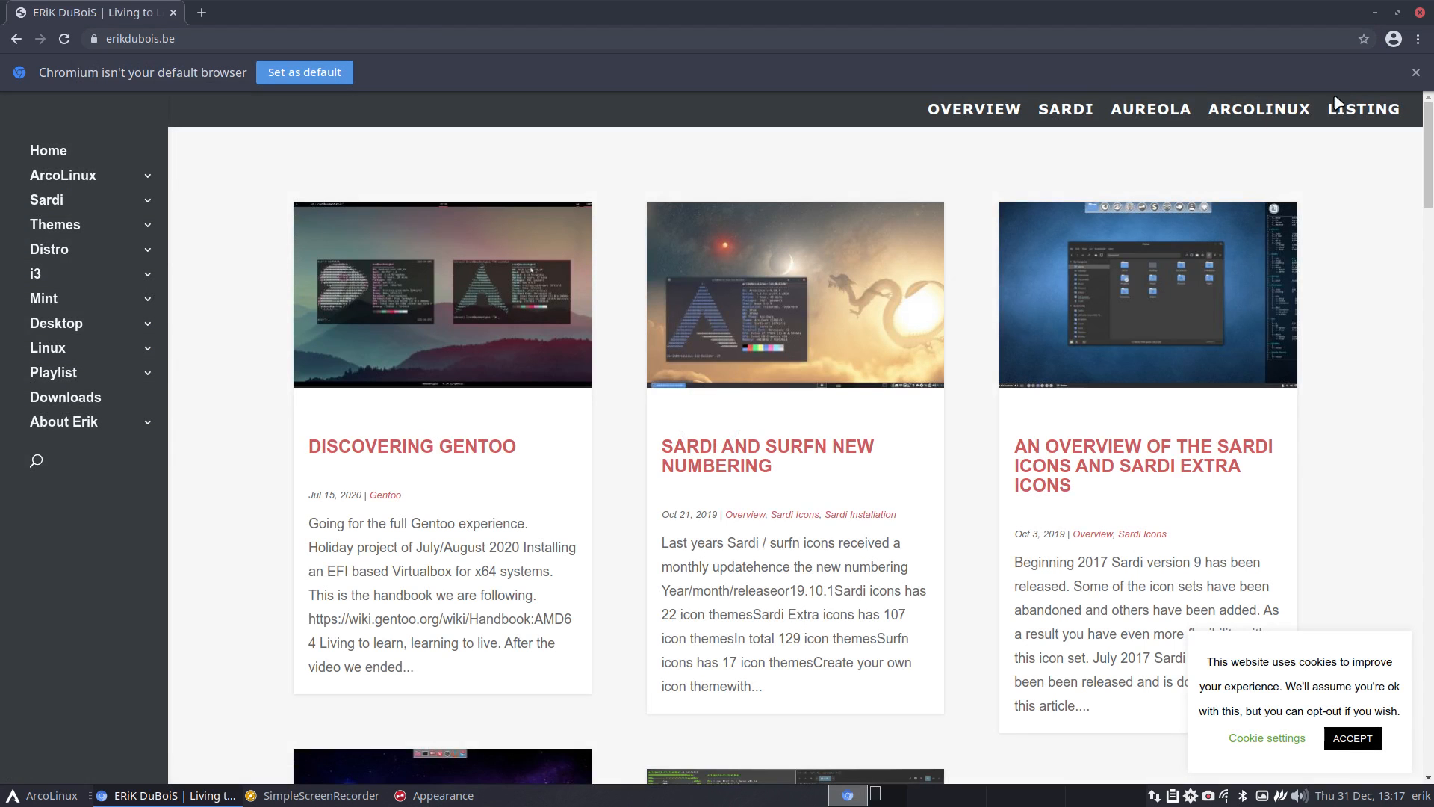
- Open the website's Modularity category for Sardi icons and look through its articles
{"action": "mouse_move", "coordinate": [71, 200]}
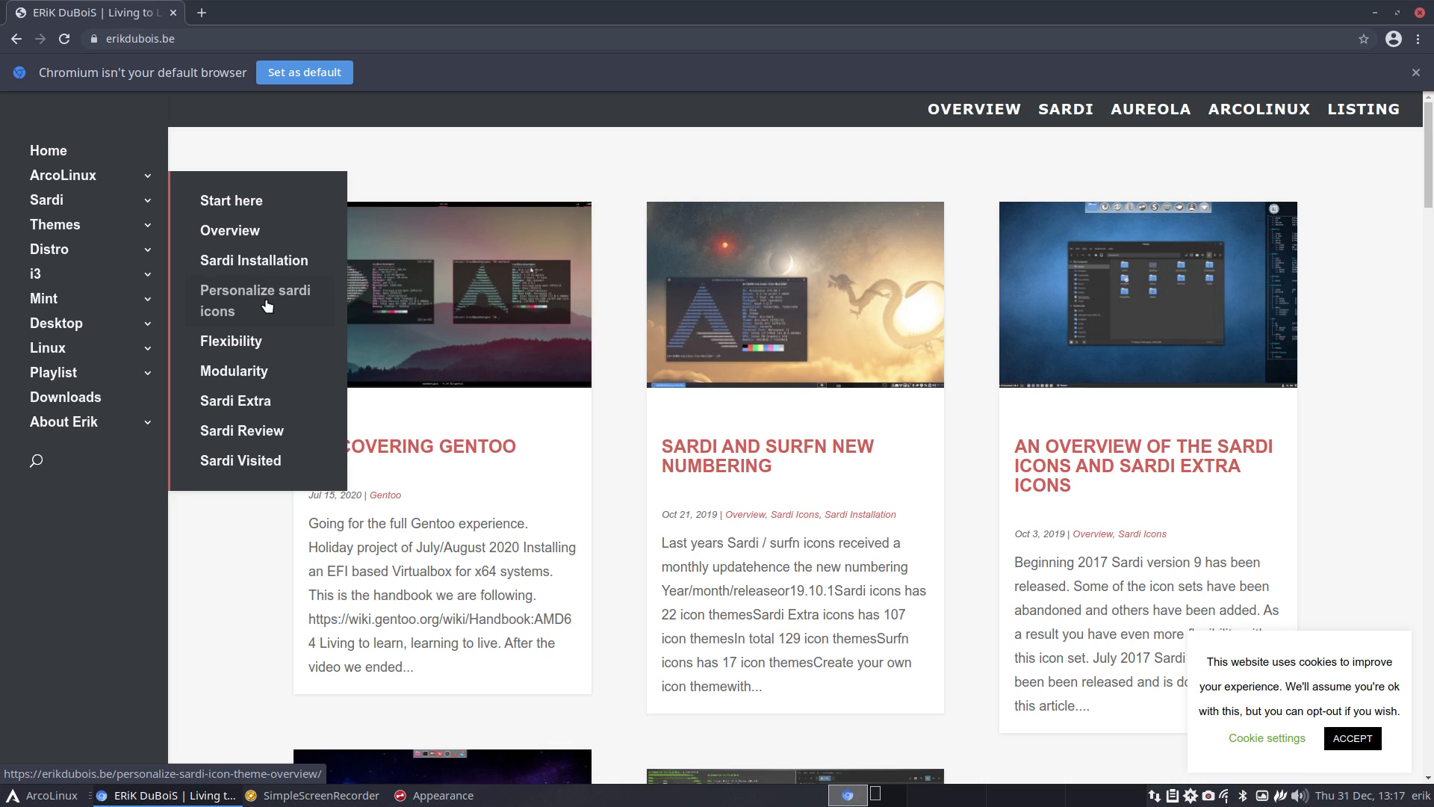
{"action": "left_click", "coordinate": [258, 340]}
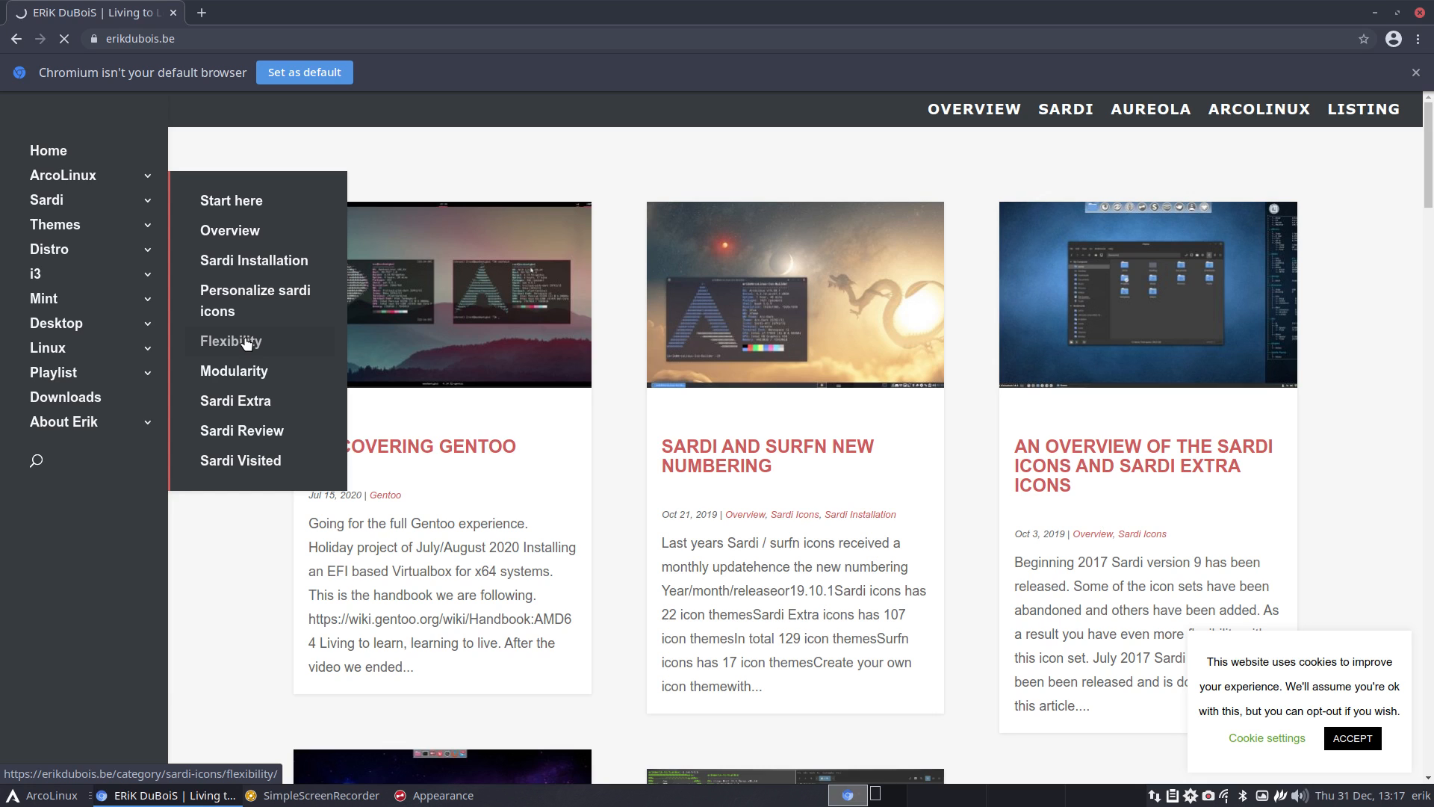
{"action": "left_click", "coordinate": [242, 372]}
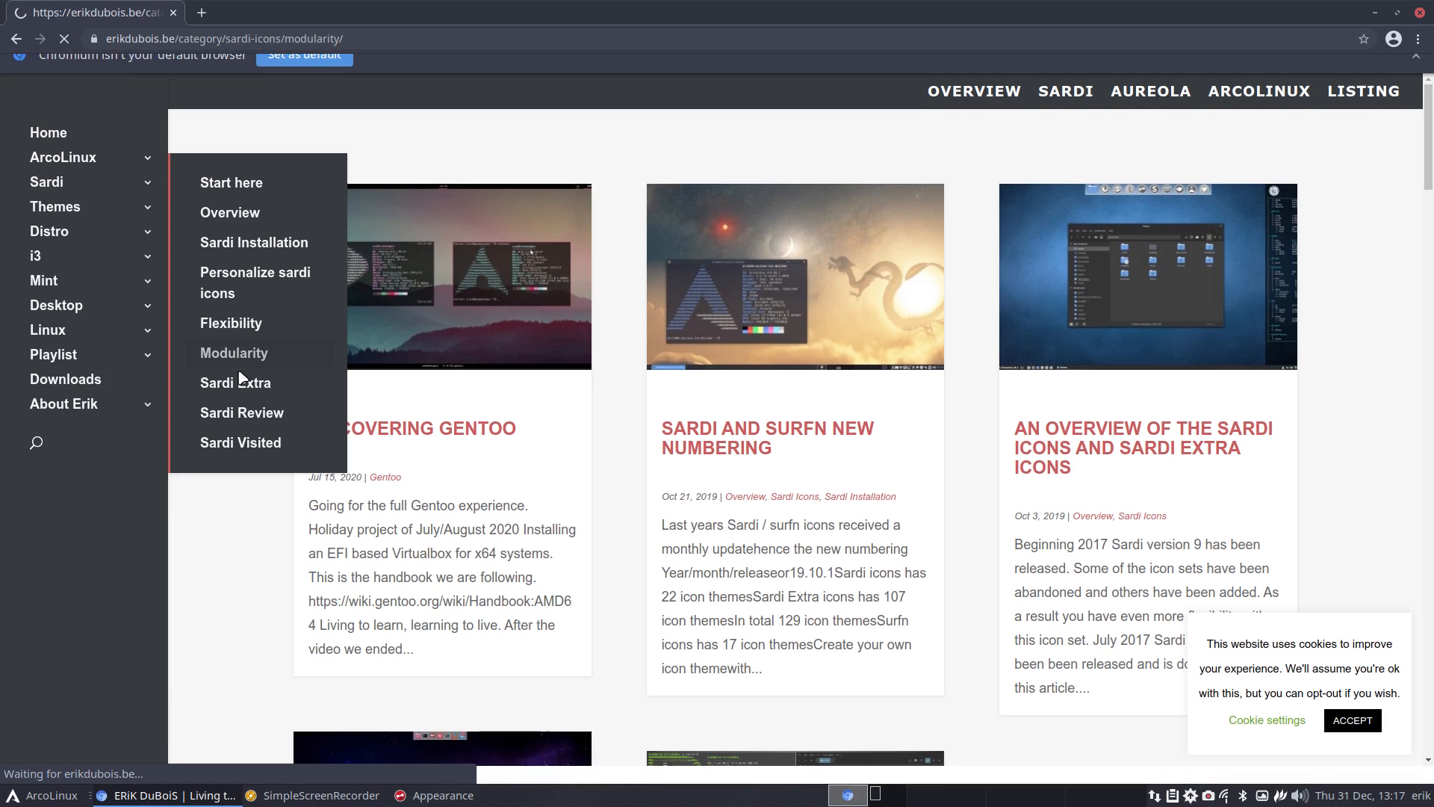
{"action": "scroll", "coordinate": [243, 378], "scroll_direction": "down", "scroll_amount": 3}
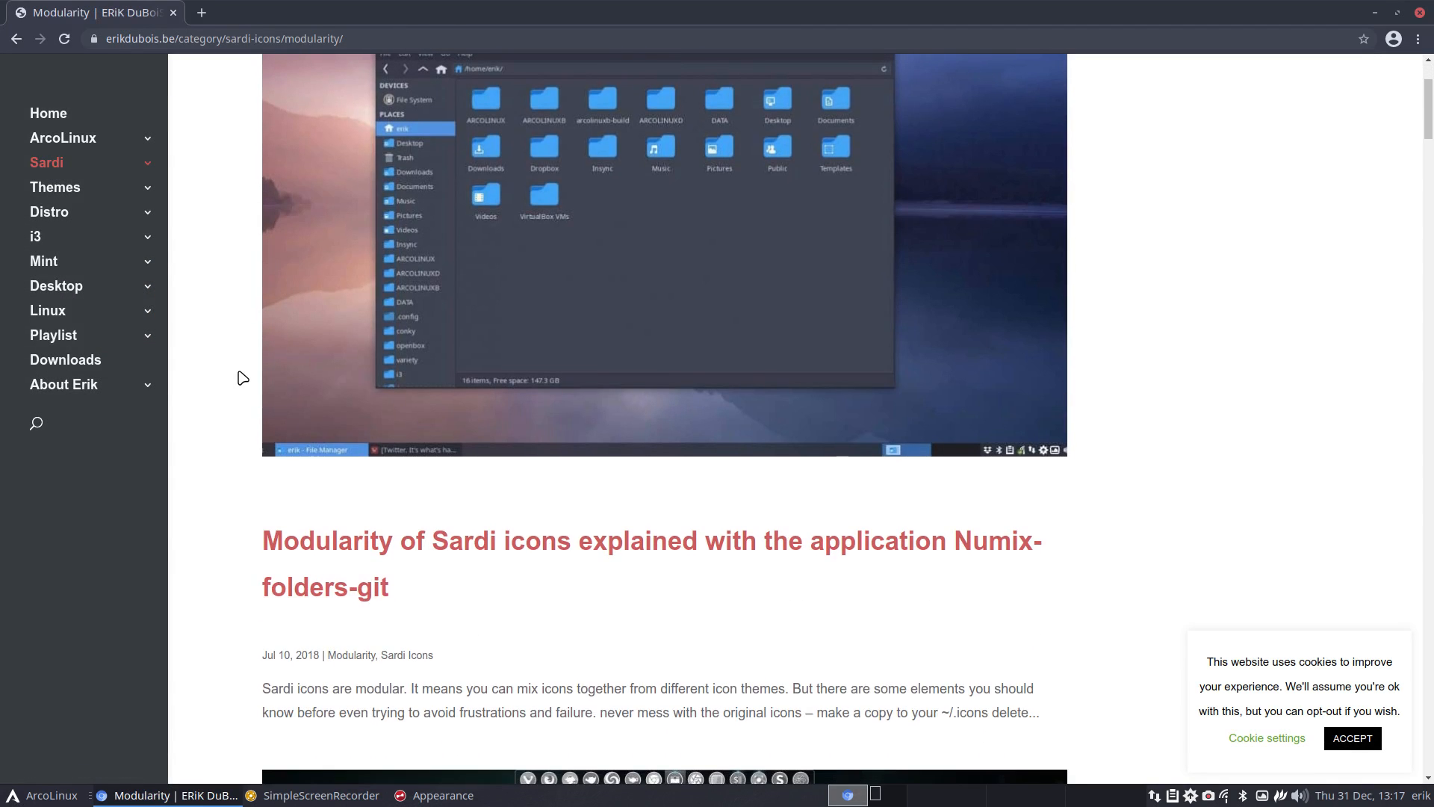
{"action": "scroll", "coordinate": [243, 377], "scroll_direction": "down", "scroll_amount": 4}
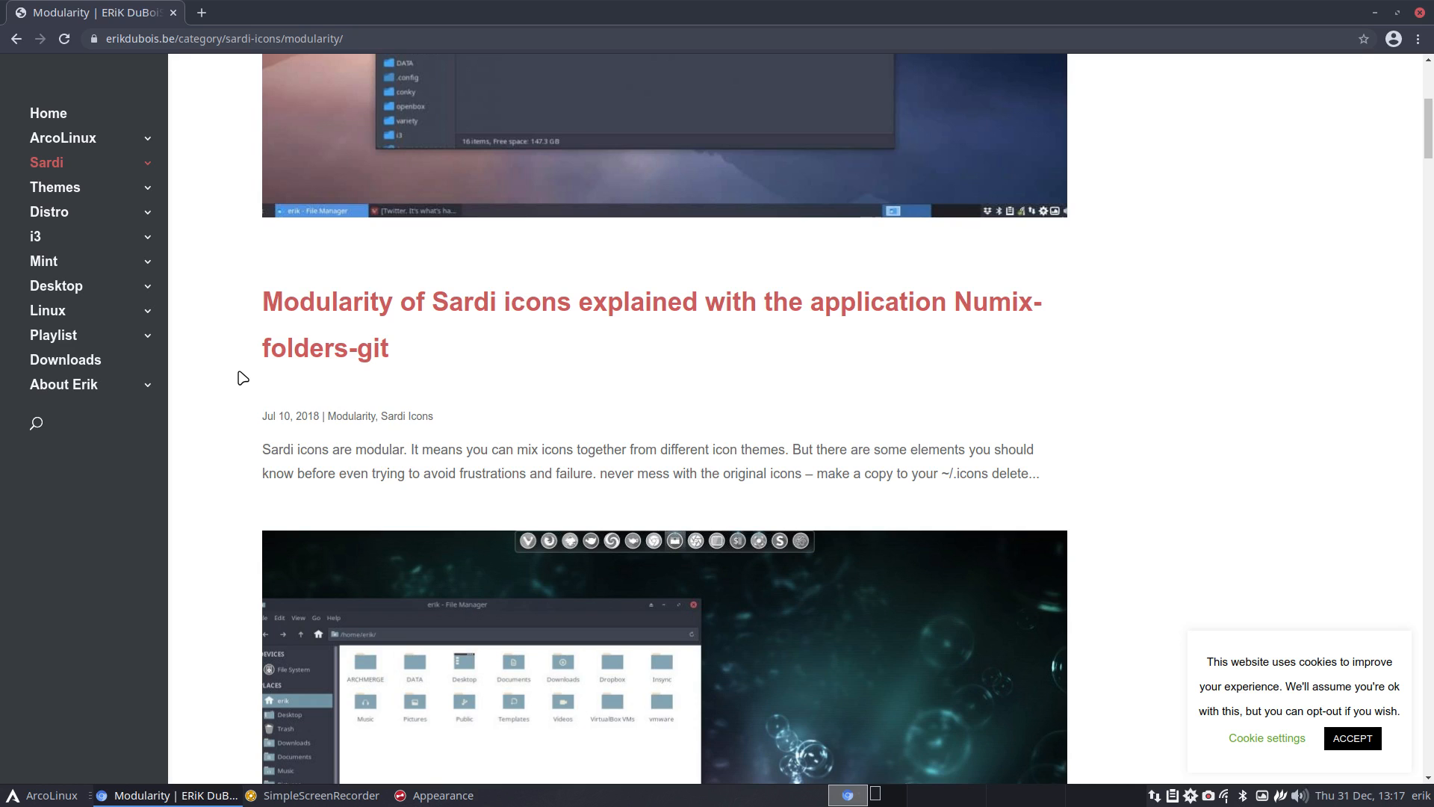
{"action": "scroll", "coordinate": [242, 377], "scroll_direction": "down", "scroll_amount": 9}
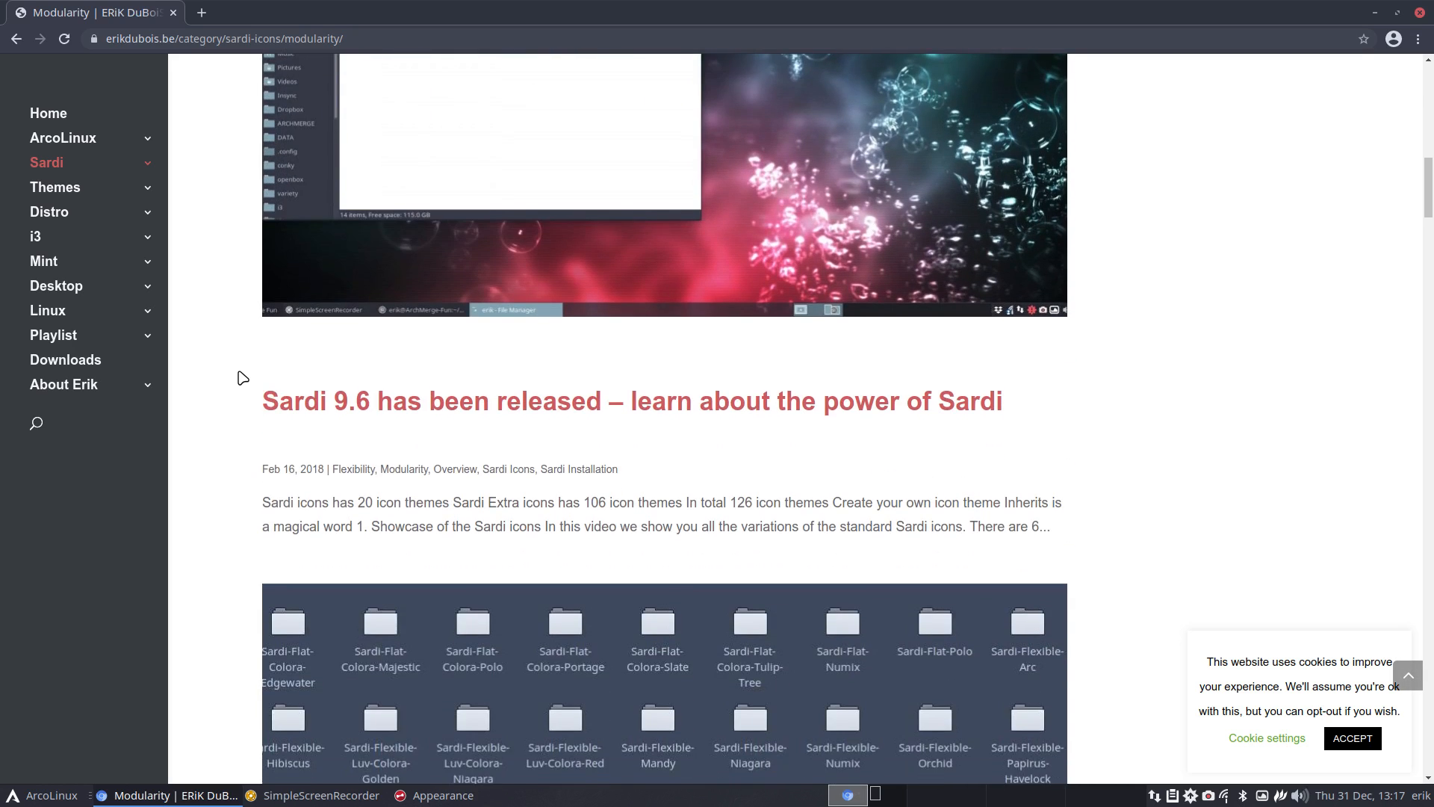
{"action": "scroll", "coordinate": [242, 377], "scroll_direction": "down", "scroll_amount": 4}
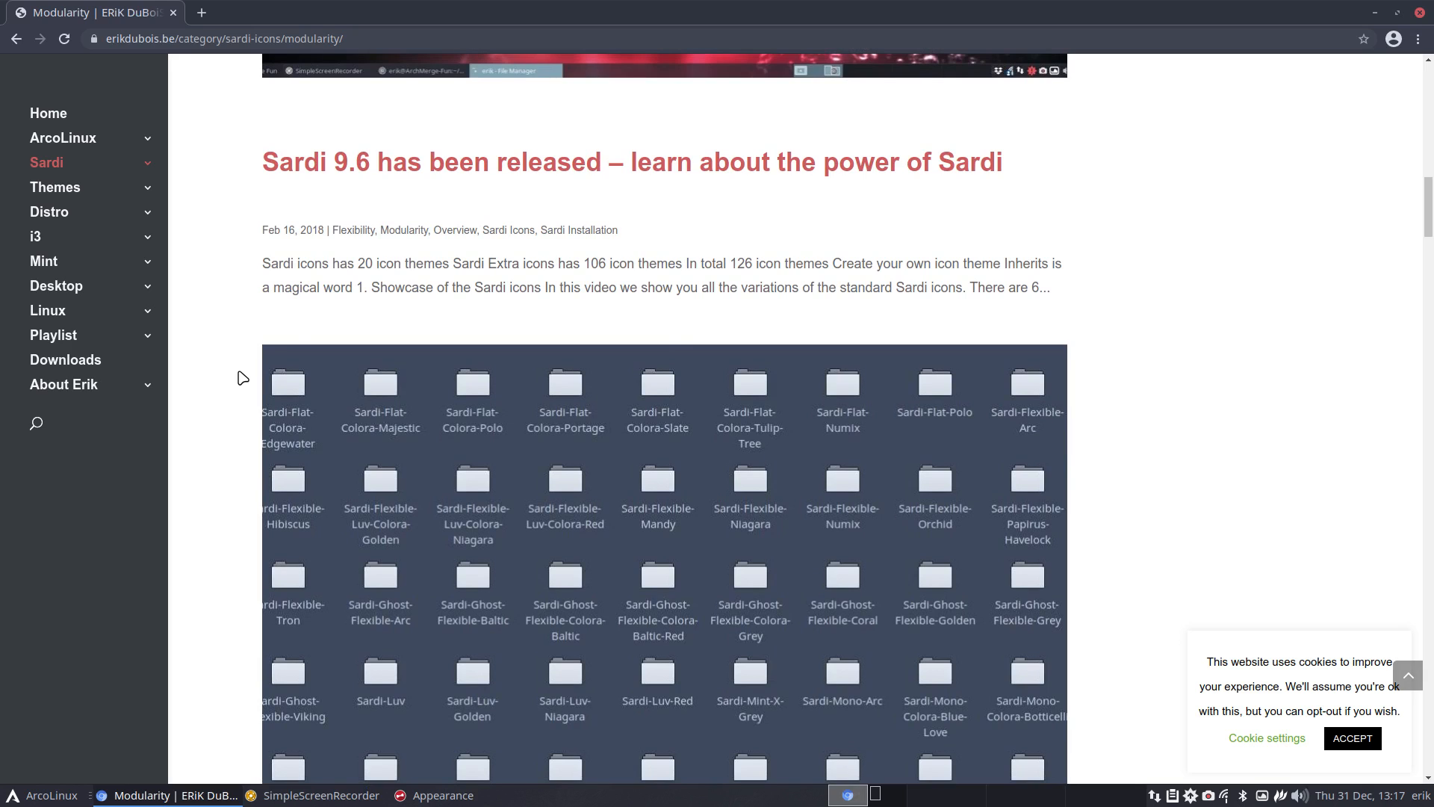
- Skim the remaining Modularity articles and open the website's Sardi Extra category
{"action": "scroll", "coordinate": [586, 496], "scroll_direction": "down", "scroll_amount": 8}
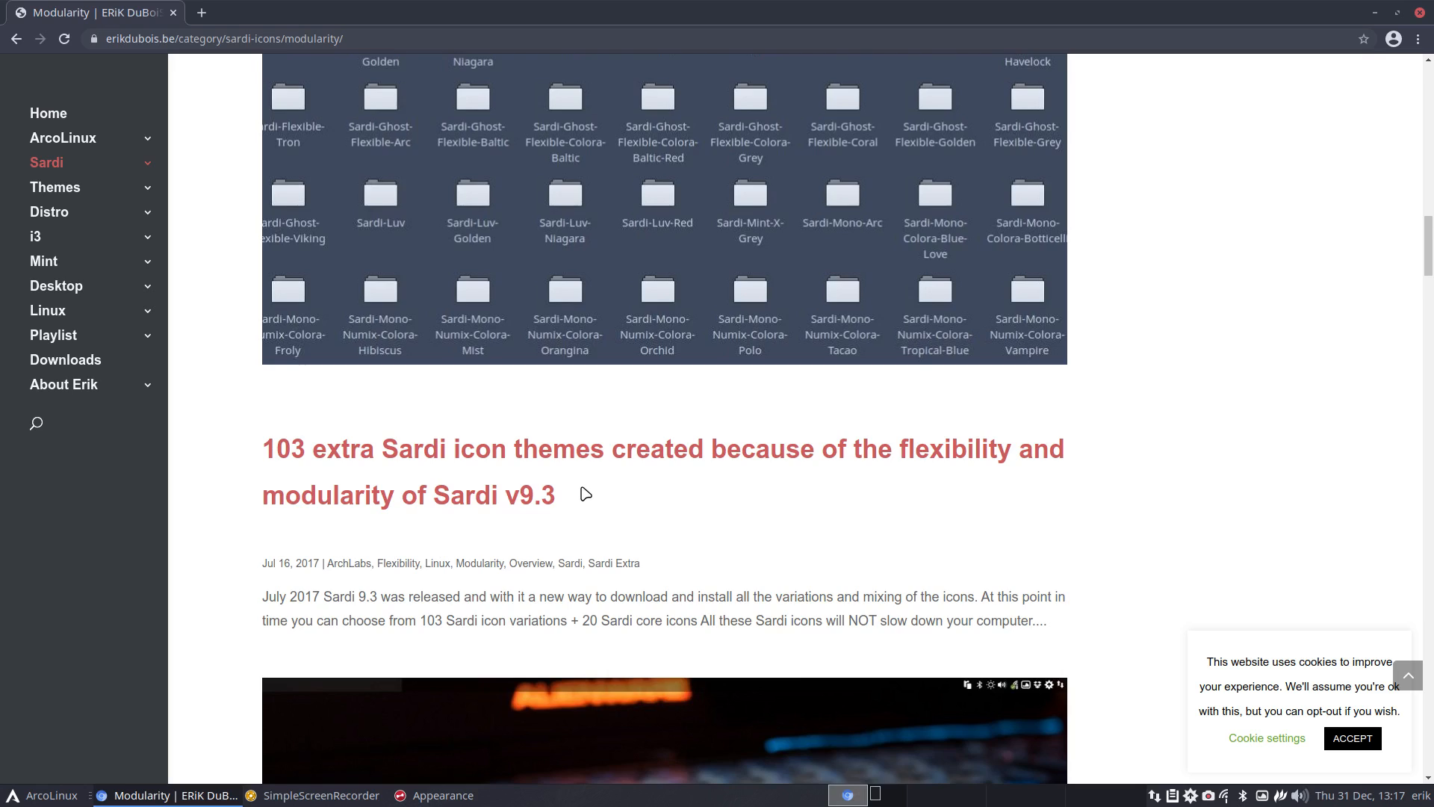
{"action": "scroll", "coordinate": [586, 494], "scroll_direction": "down", "scroll_amount": 5}
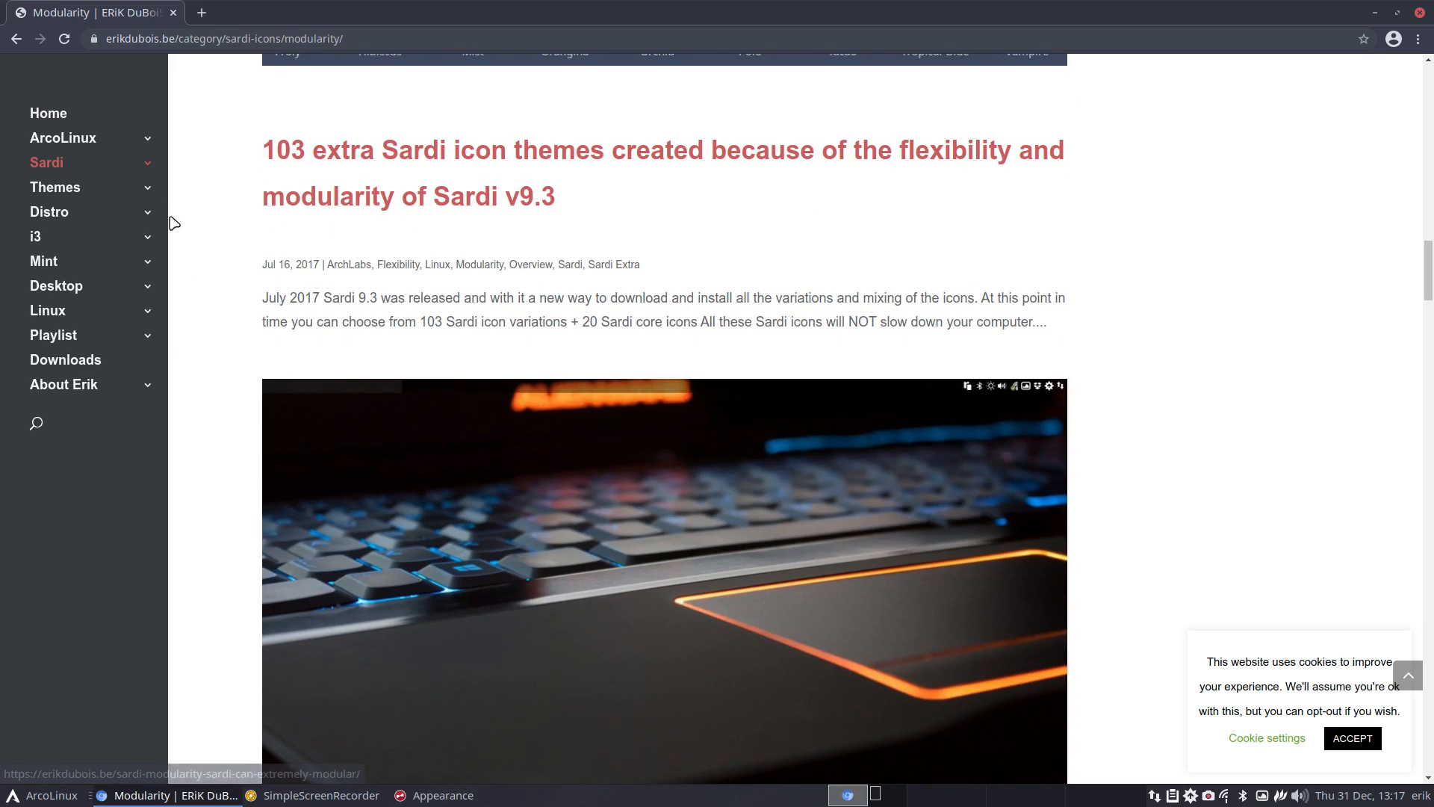
{"action": "mouse_move", "coordinate": [140, 167]}
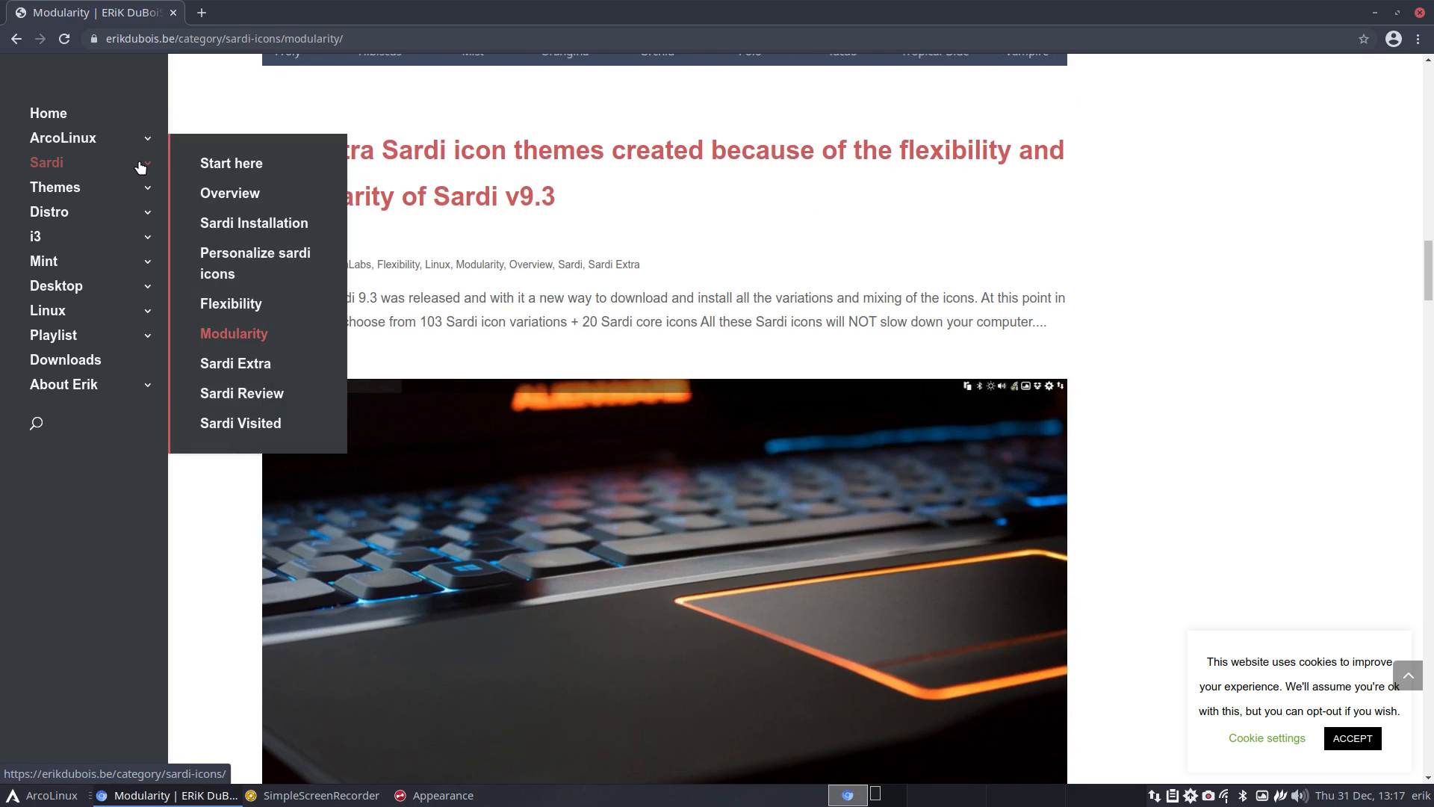
{"action": "left_click", "coordinate": [249, 364]}
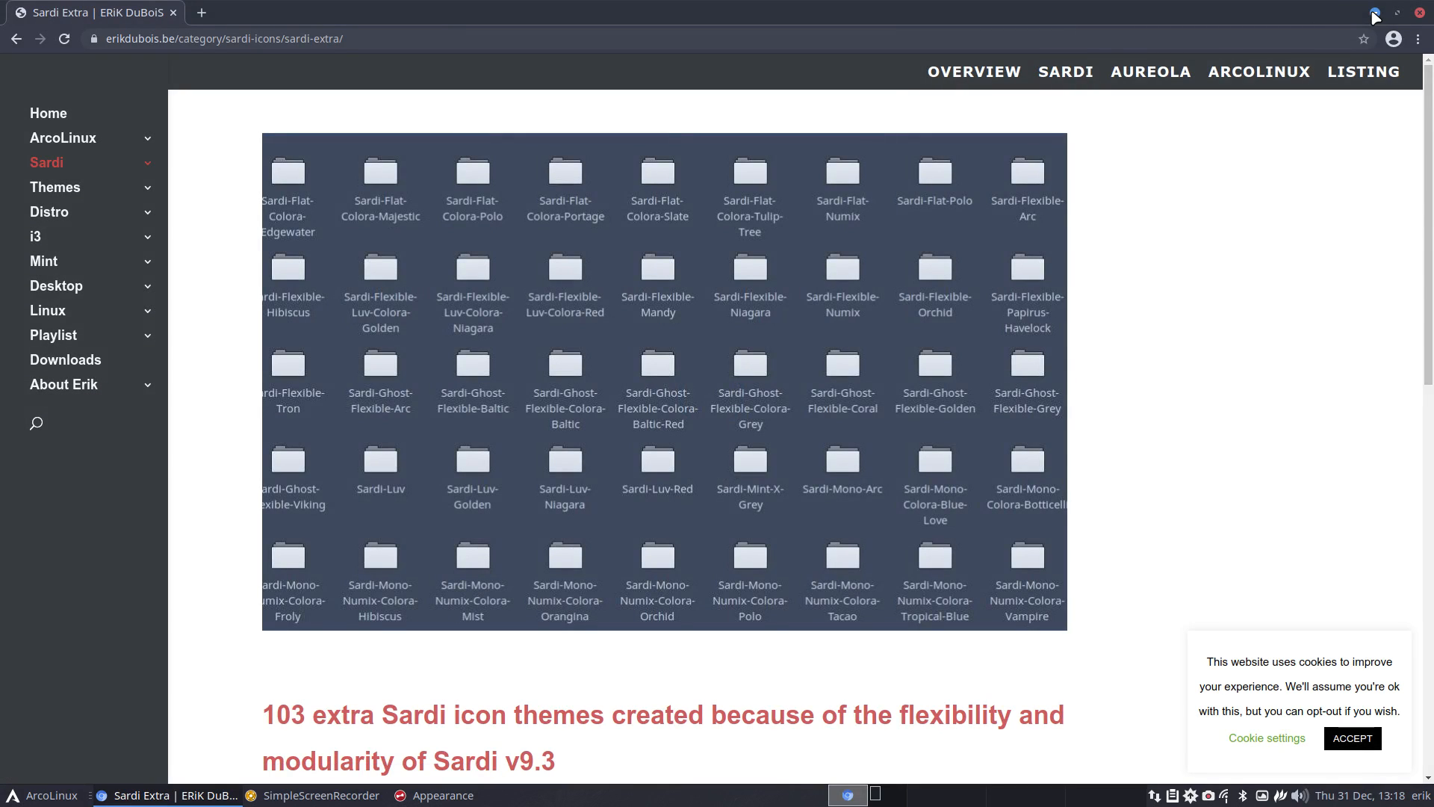
- Minimize the browser and apply the Sardi Ghost Flexible icon theme in the Appearance window
{"action": "left_click", "coordinate": [1375, 13]}
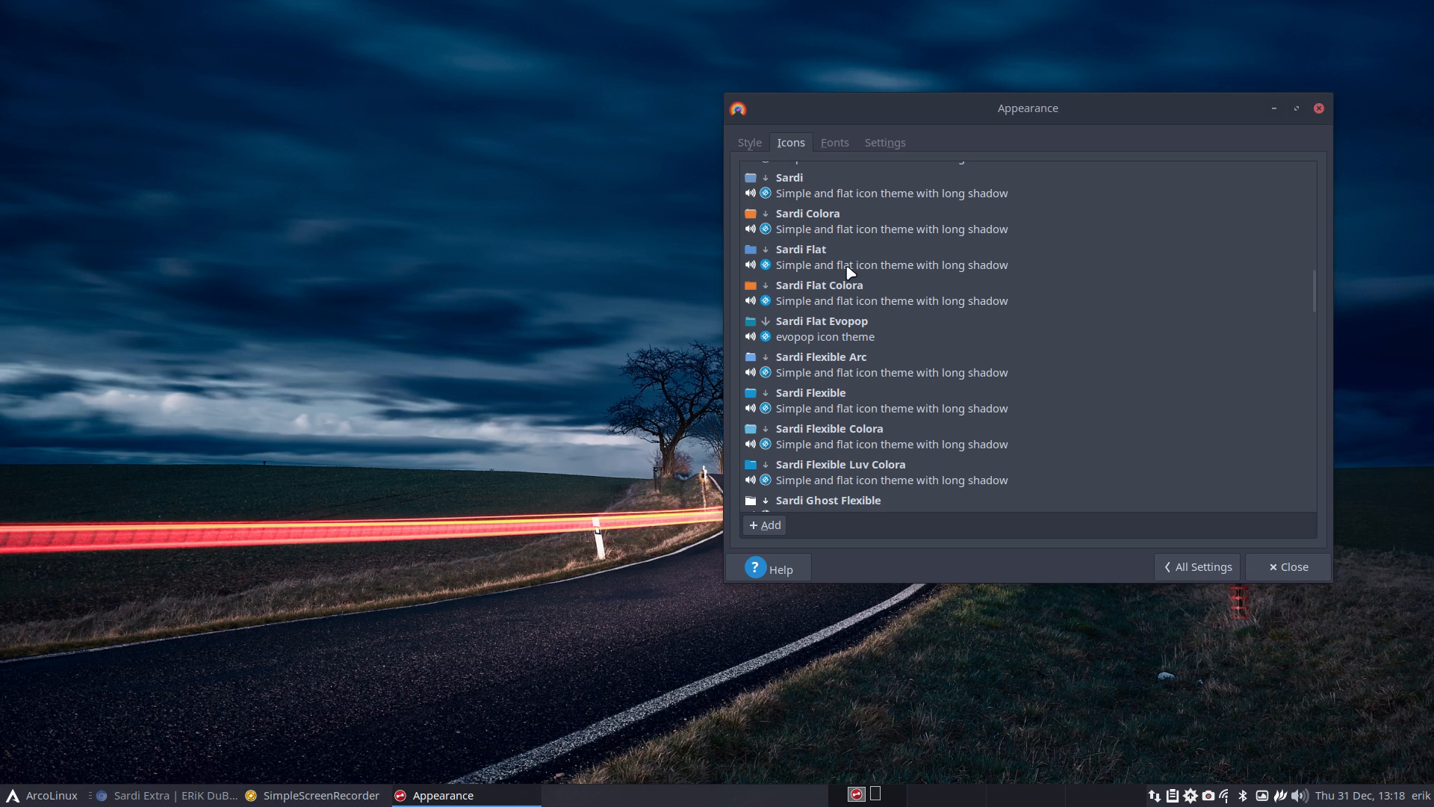
{"action": "scroll", "coordinate": [821, 321], "scroll_direction": "up", "scroll_amount": 4}
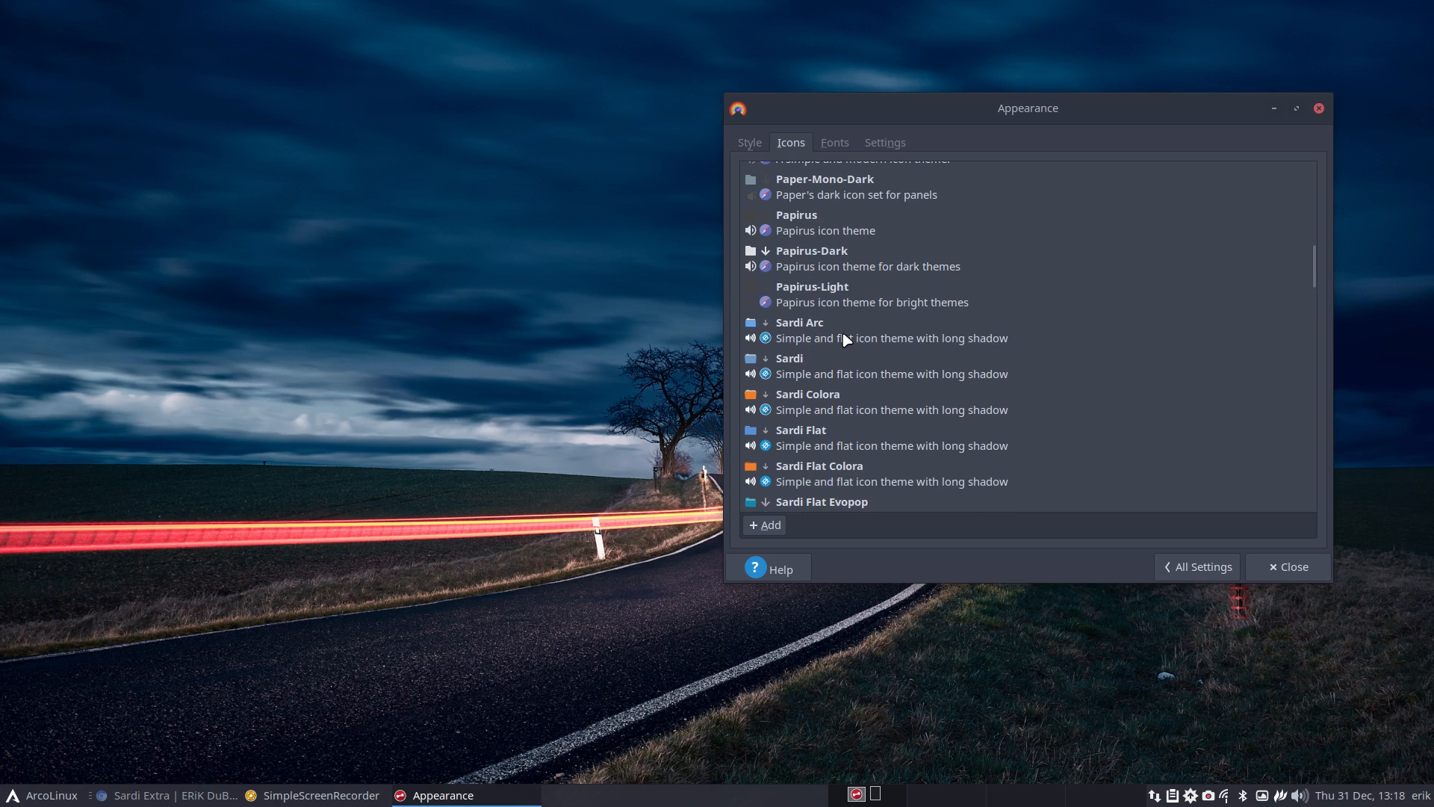
{"action": "scroll", "coordinate": [846, 340], "scroll_direction": "down", "scroll_amount": 7}
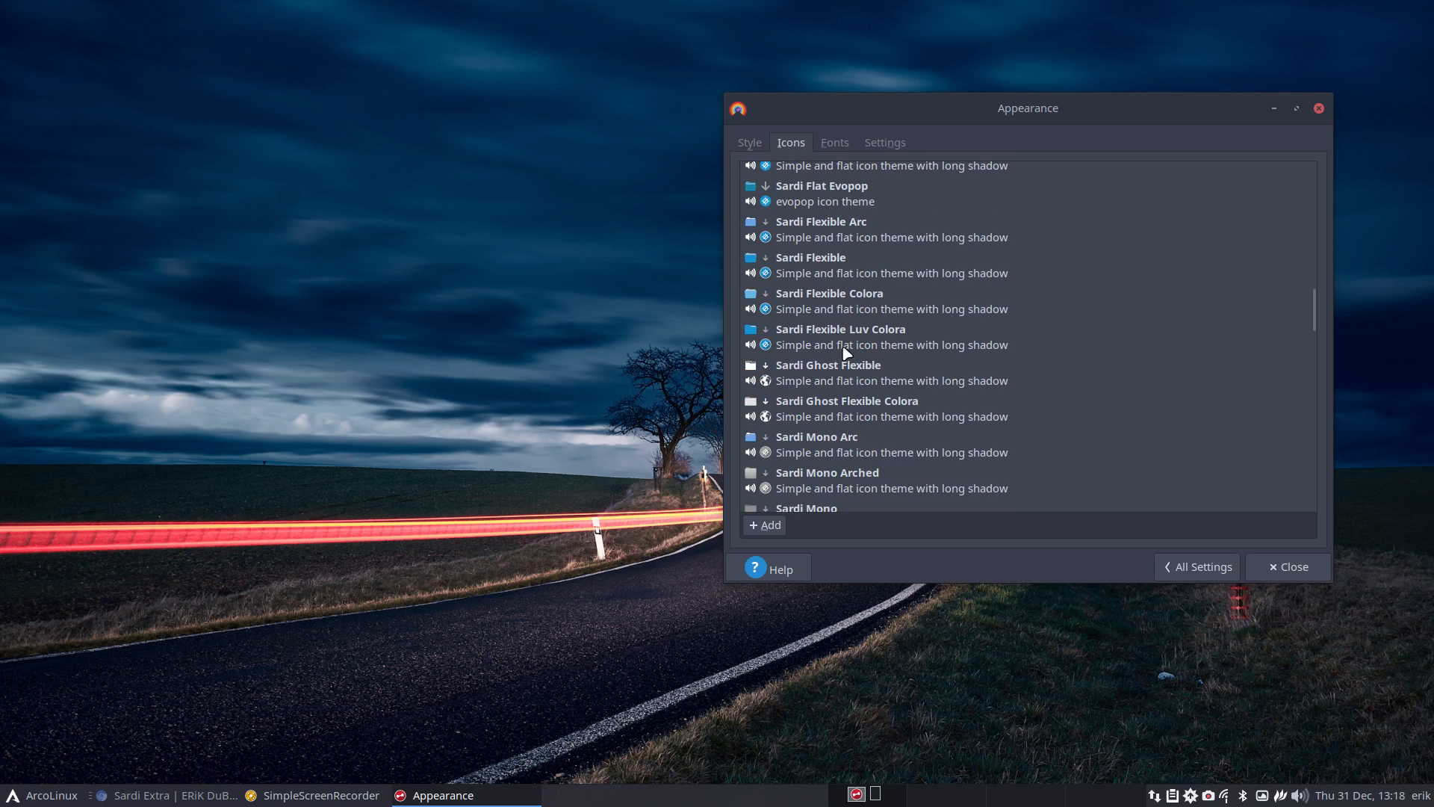
{"action": "left_click", "coordinate": [846, 375]}
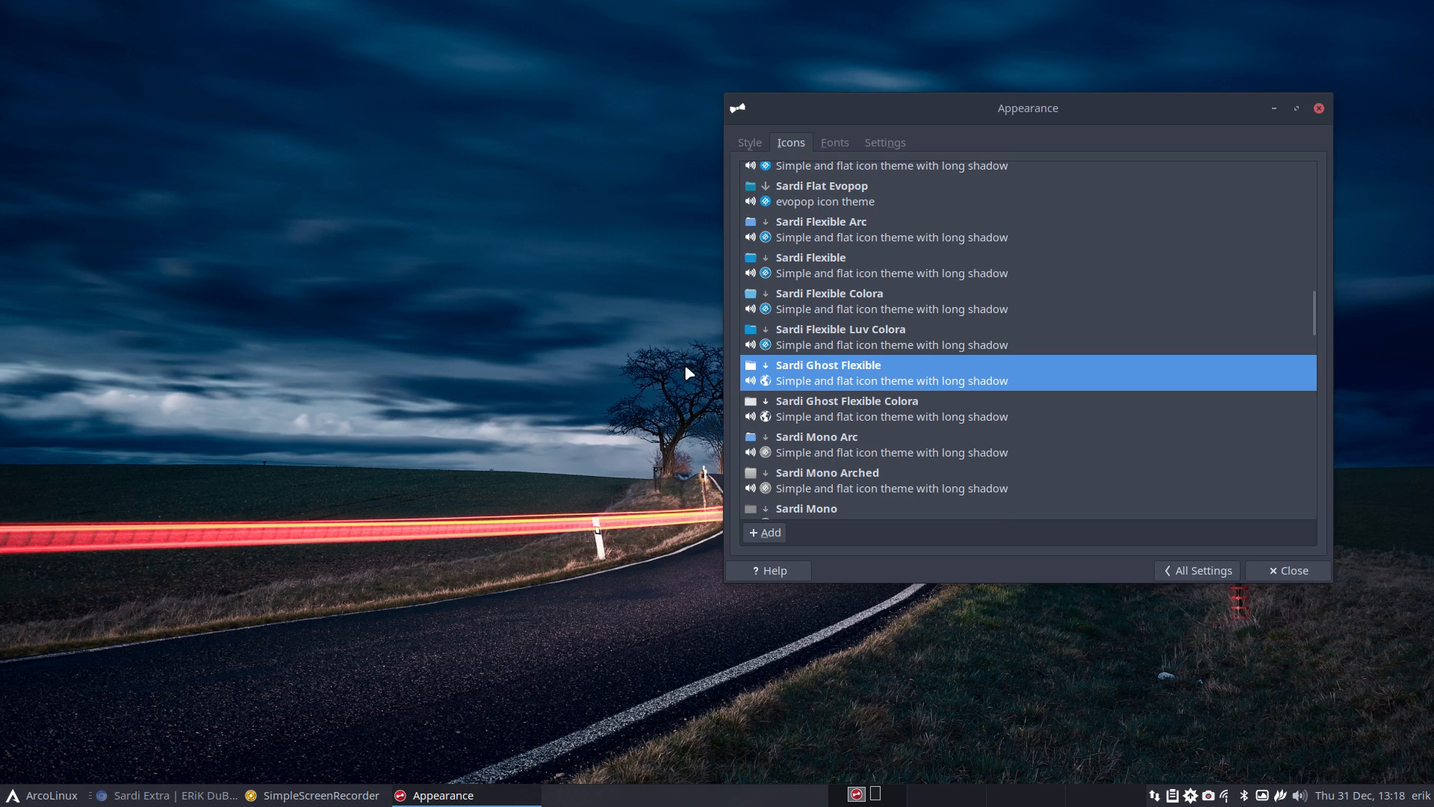
- View the icons in the application menu and the Settings manager, and close the Settings manager
{"action": "left_click", "coordinate": [42, 794]}
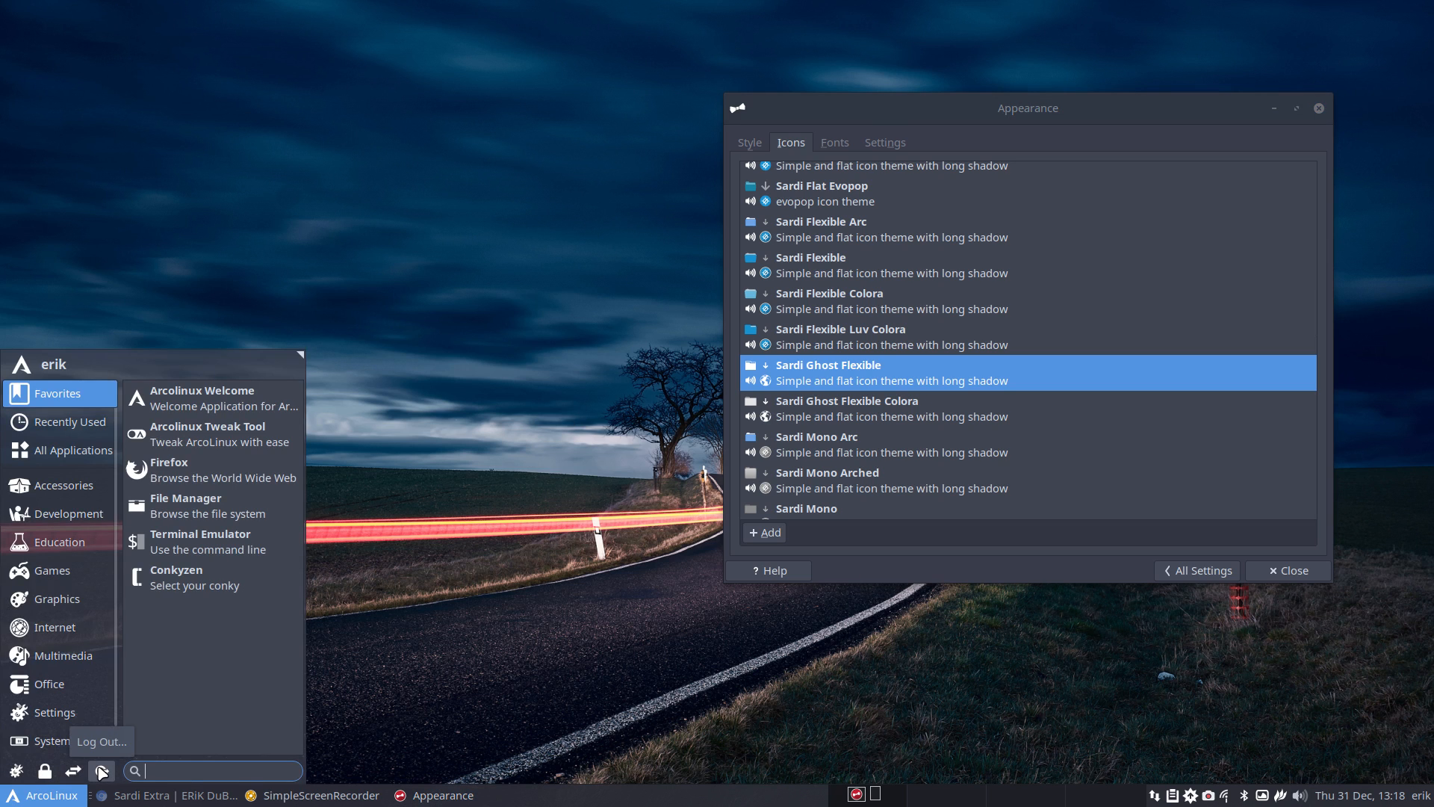
{"action": "left_click", "coordinate": [16, 771]}
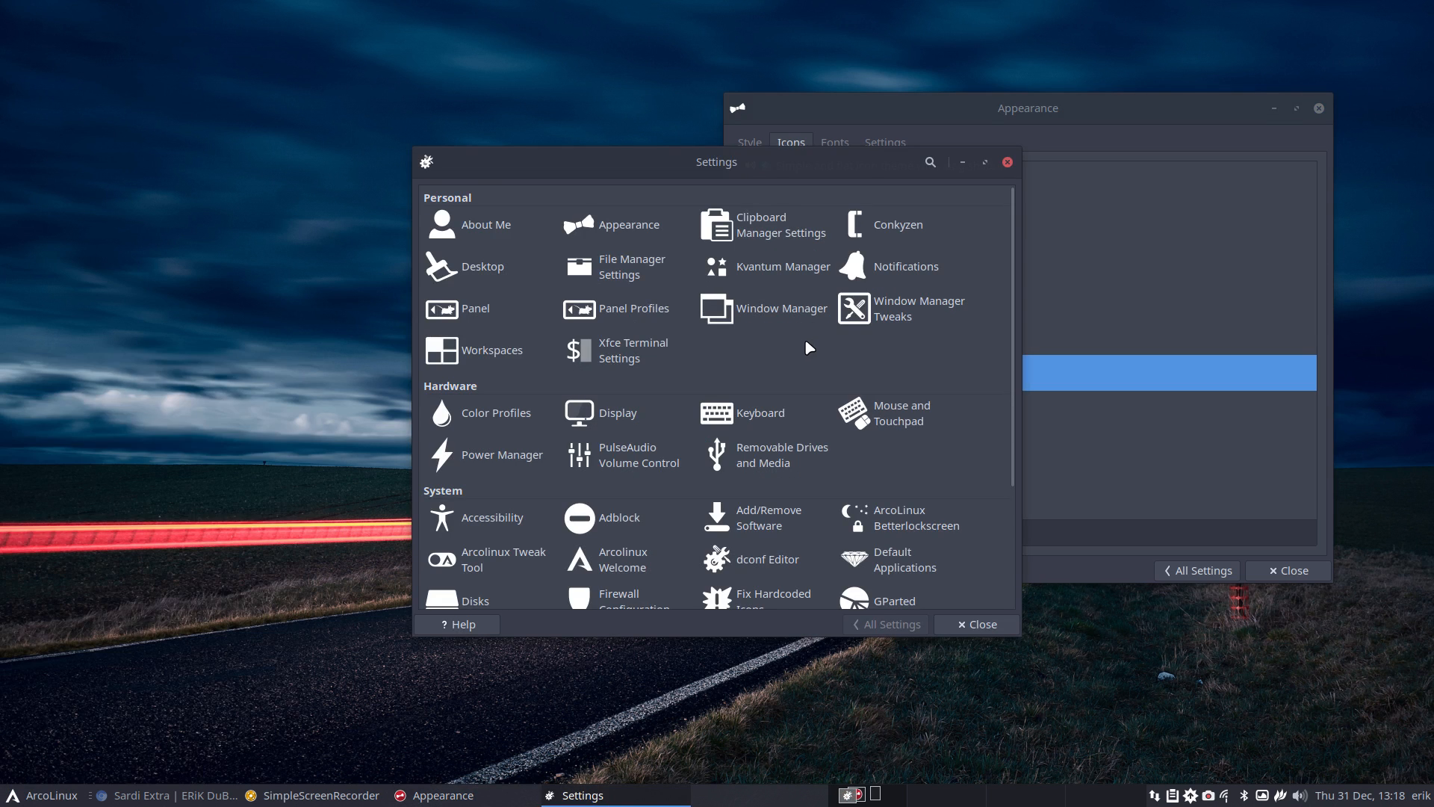
{"action": "scroll", "coordinate": [805, 342], "scroll_direction": "down", "scroll_amount": 4}
{"action": "scroll", "coordinate": [806, 344], "scroll_direction": "up", "scroll_amount": 4}
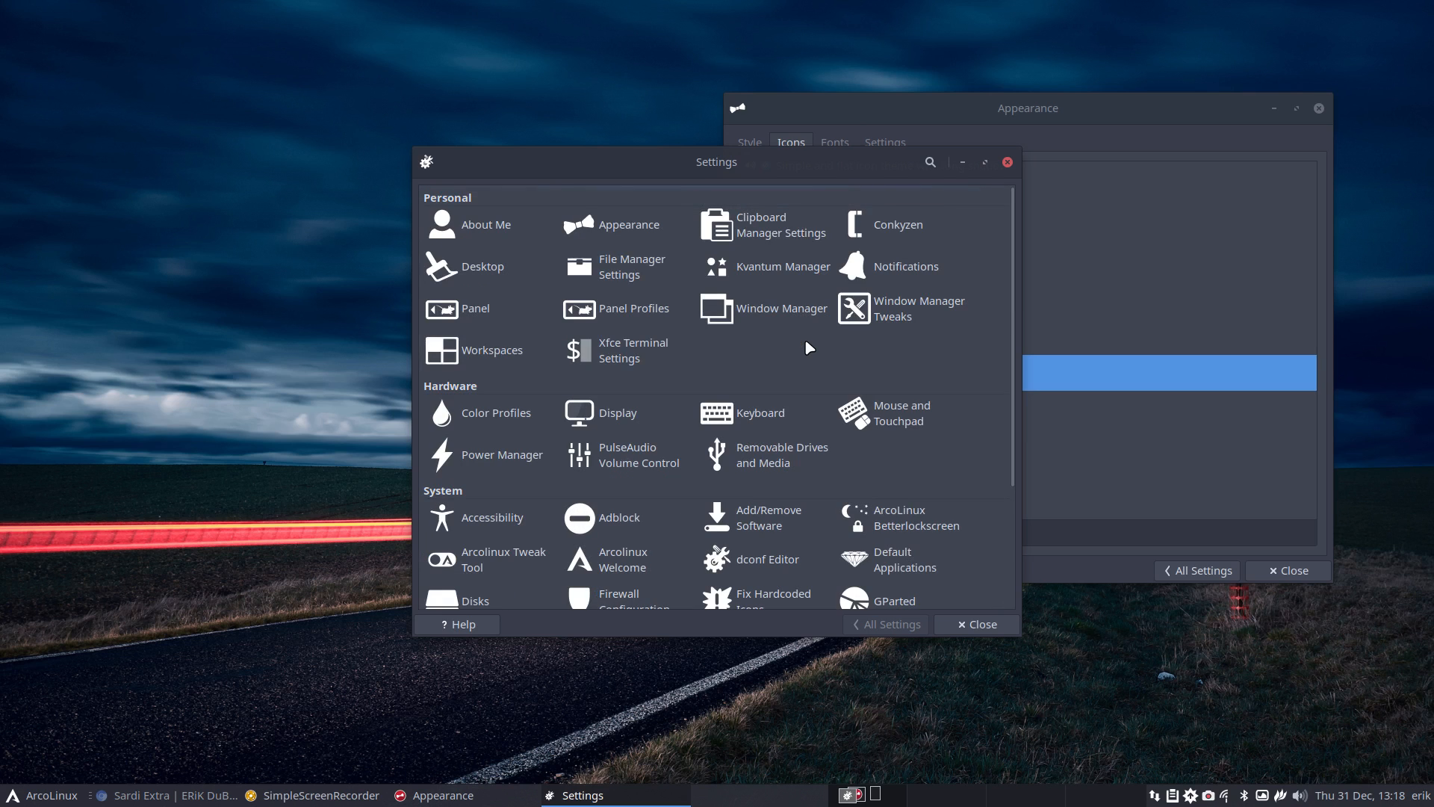
{"action": "left_click", "coordinate": [1008, 162]}
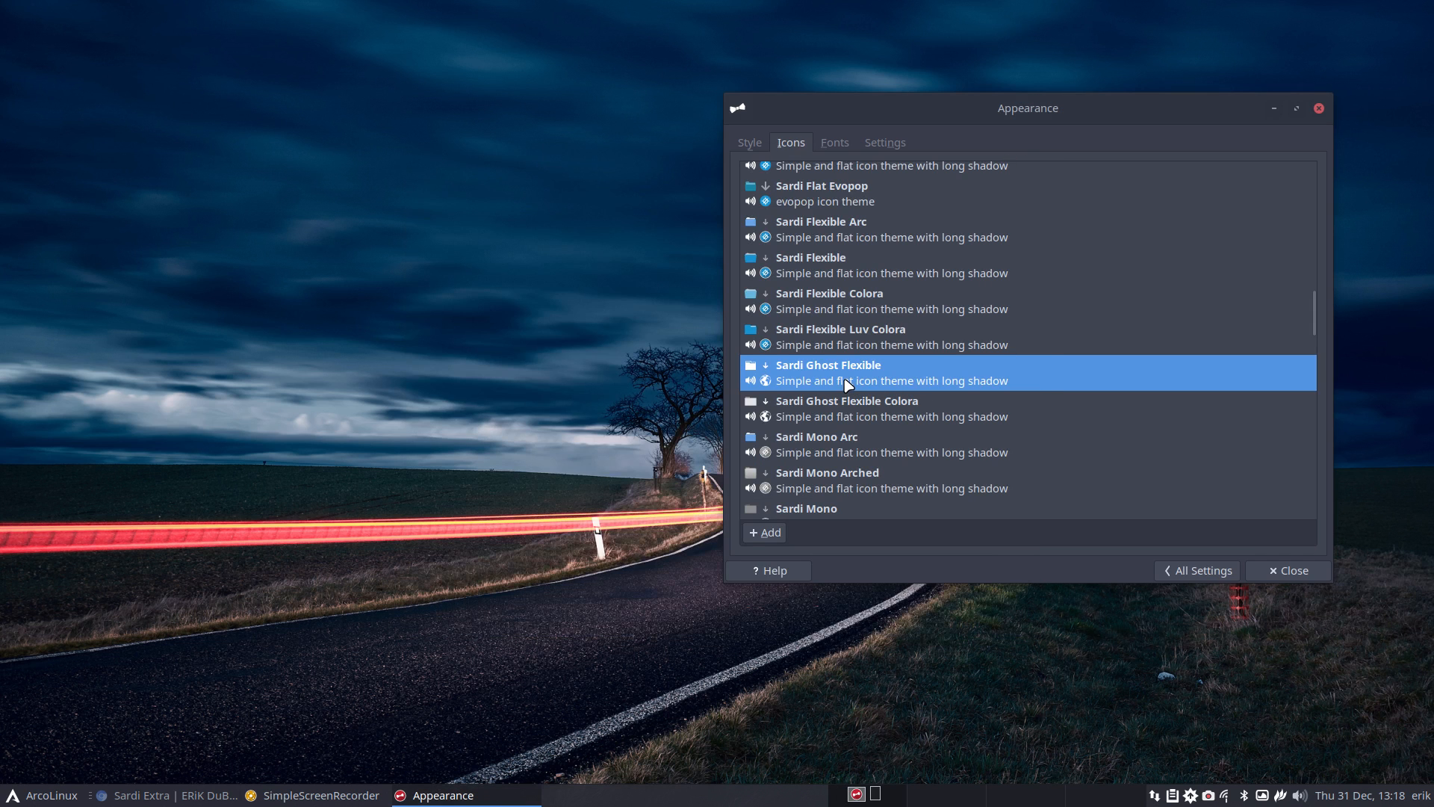
- Apply the Sardi Ghost Flexible Colora icon theme and open the home folder in the file manager, moving its window off the Appearance window
{"action": "left_click", "coordinate": [852, 420]}
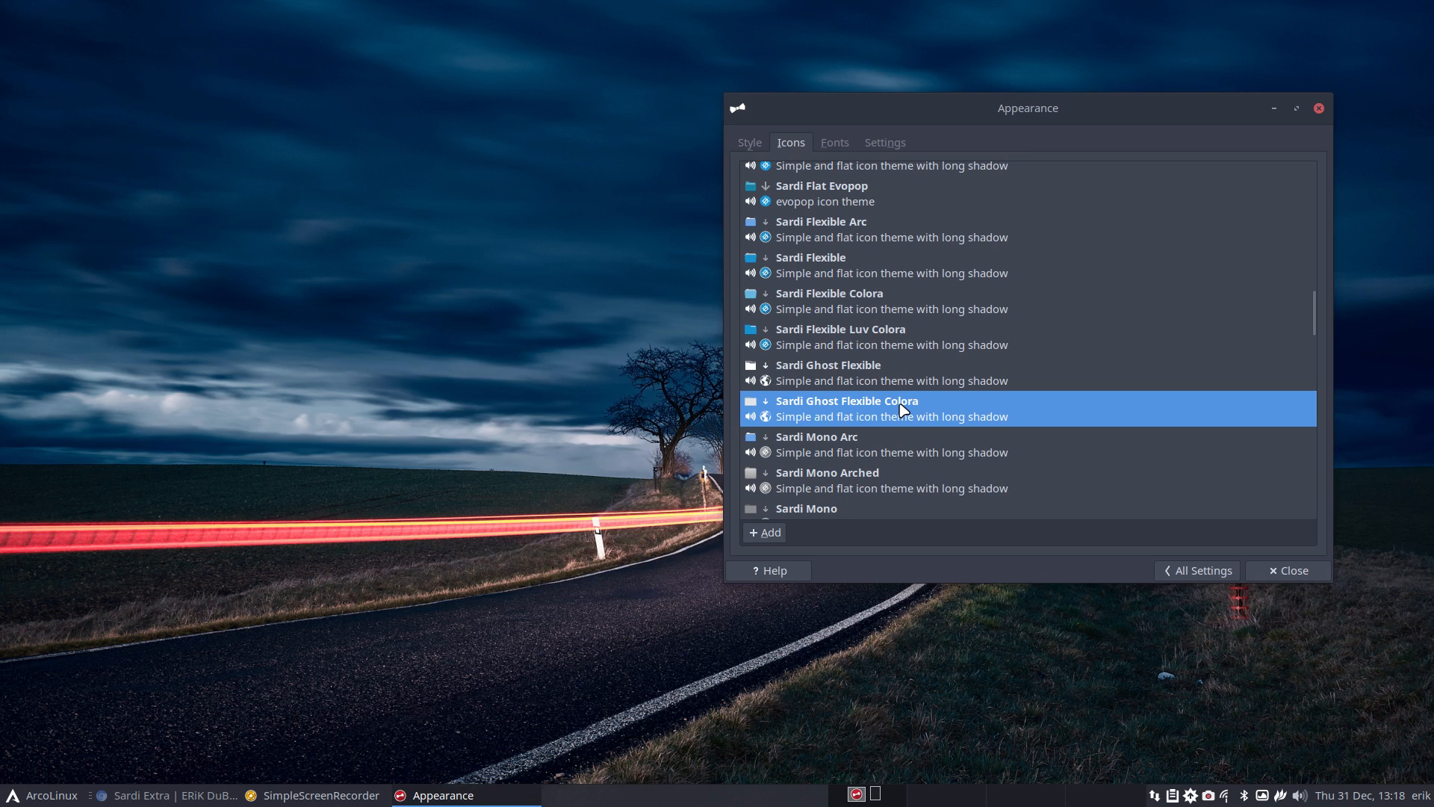
{"action": "left_click", "coordinate": [60, 793]}
{"action": "left_click", "coordinate": [187, 506]}
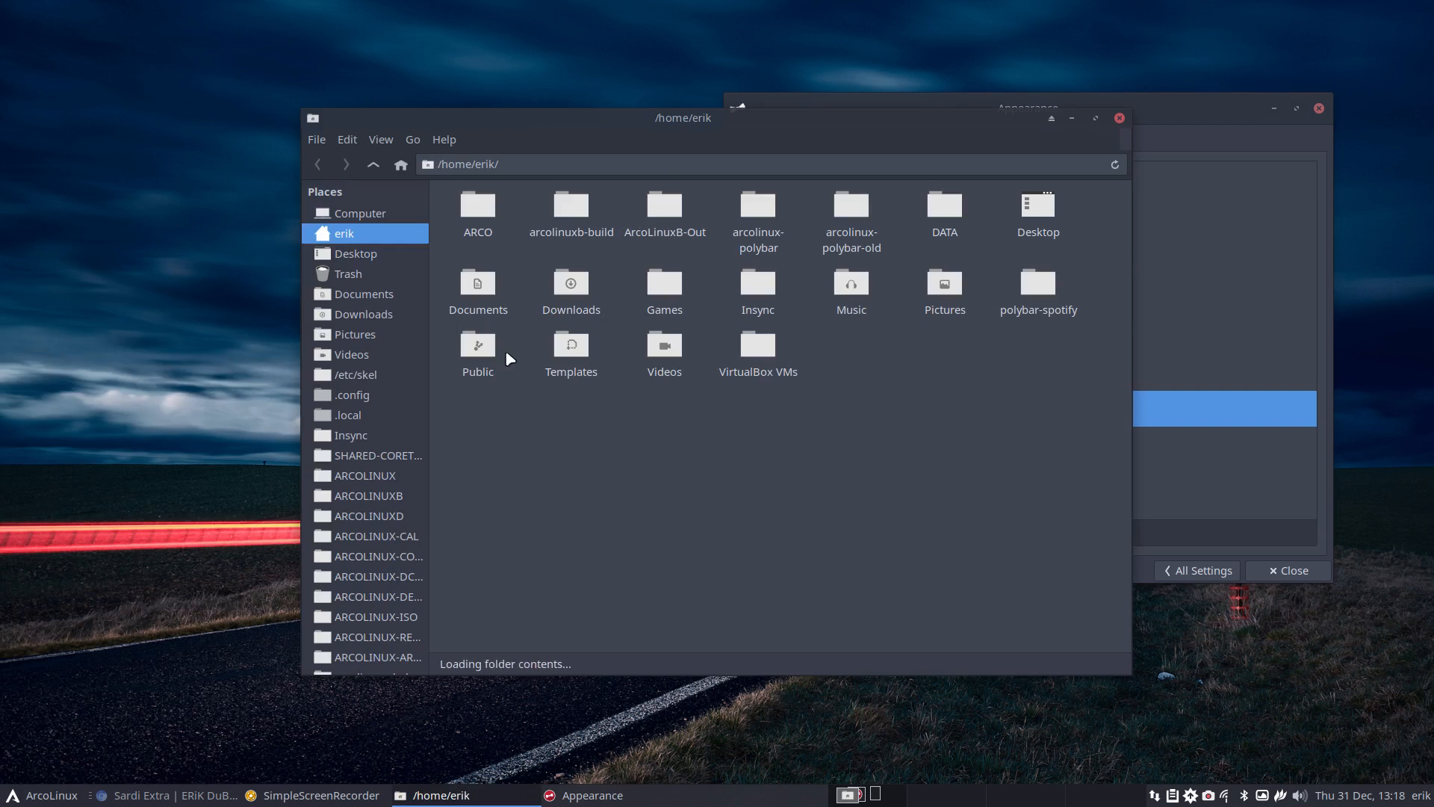
{"action": "left_click_drag", "start_coordinate": [701, 119], "coordinate": [551, 86]}
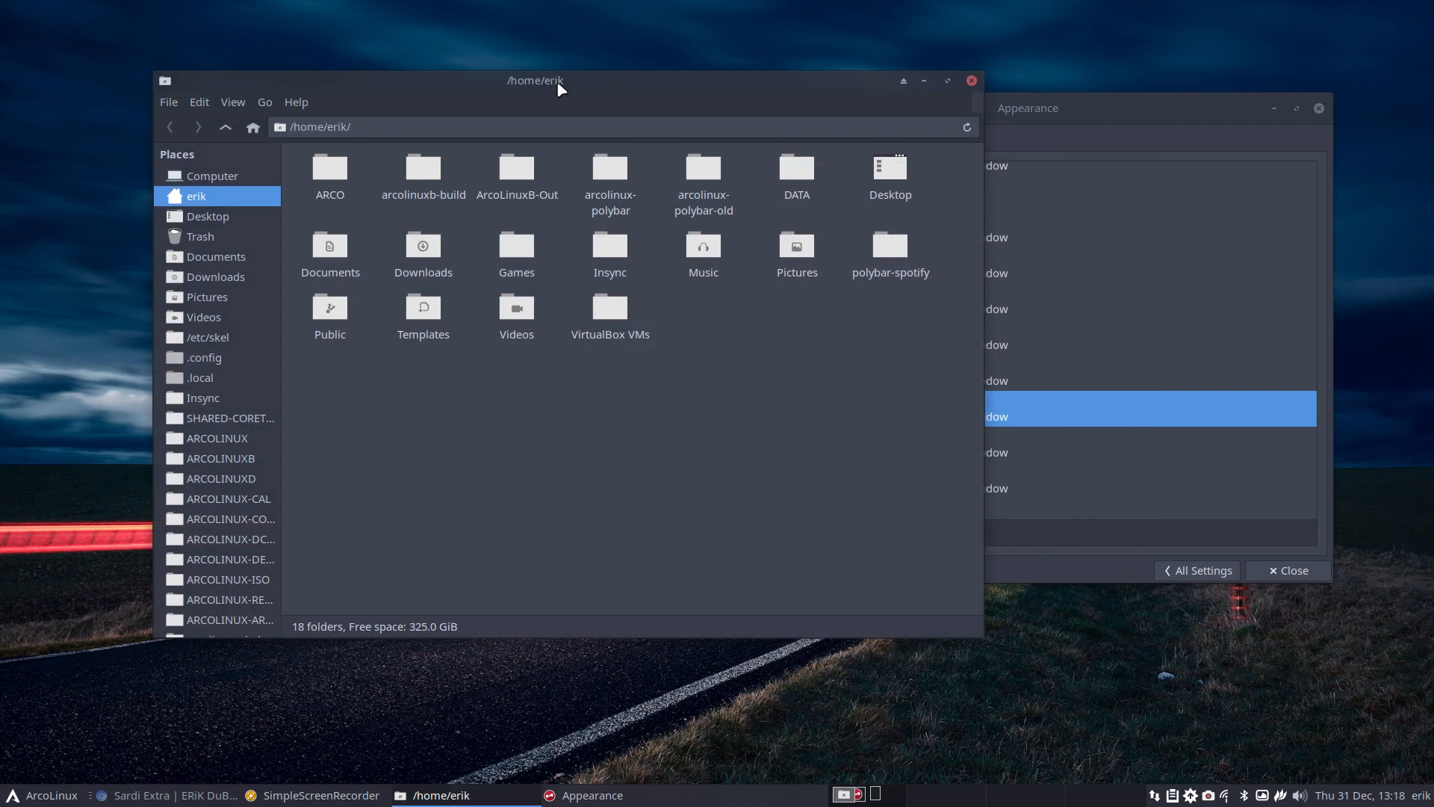
- Apply Sardi Ghost Flexible again and select most of the home folder's contents to examine the folder icons
{"action": "left_click", "coordinate": [1076, 111]}
{"action": "left_click", "coordinate": [850, 383]}
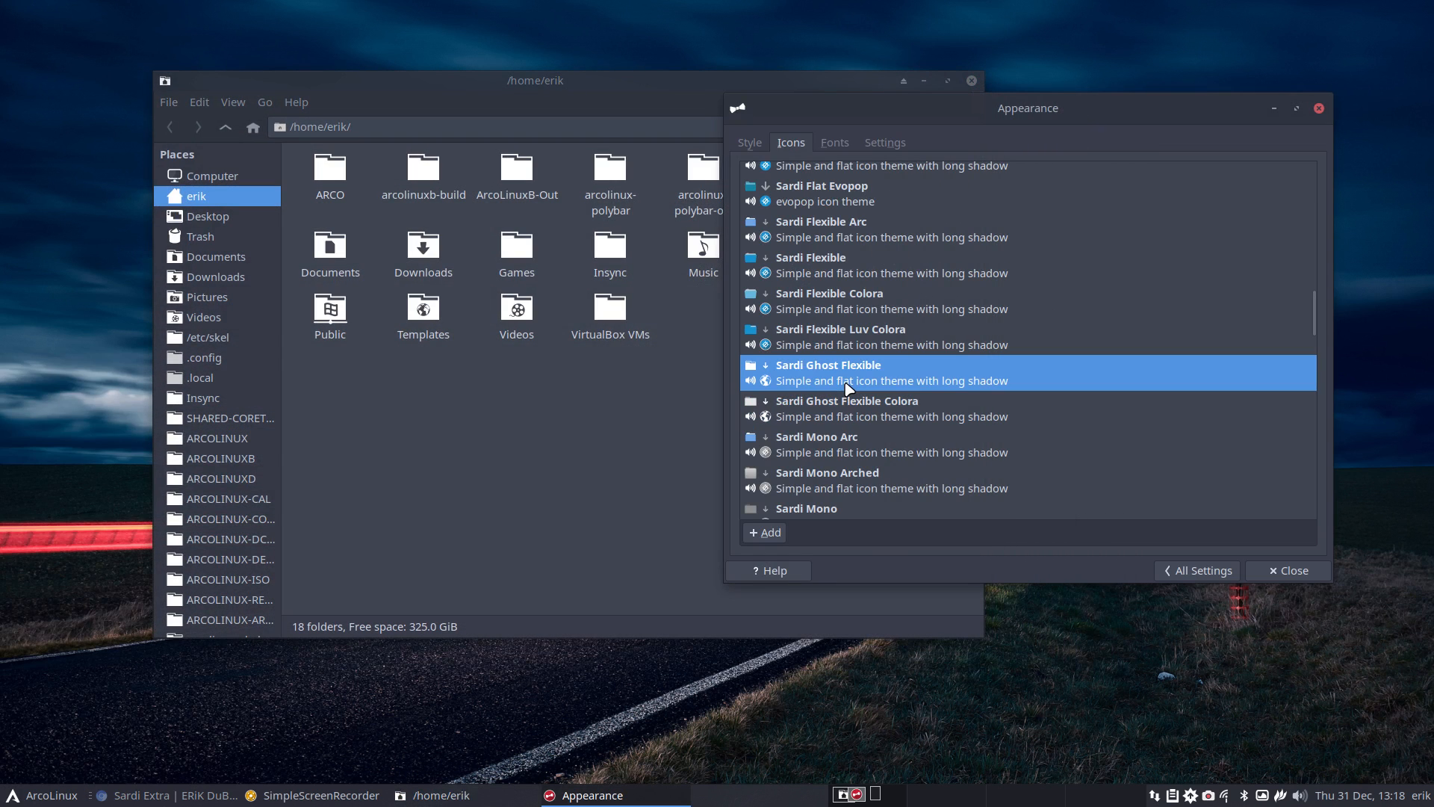
{"action": "left_click", "coordinate": [452, 439]}
{"action": "left_click_drag", "start_coordinate": [348, 406], "coordinate": [933, 153]}
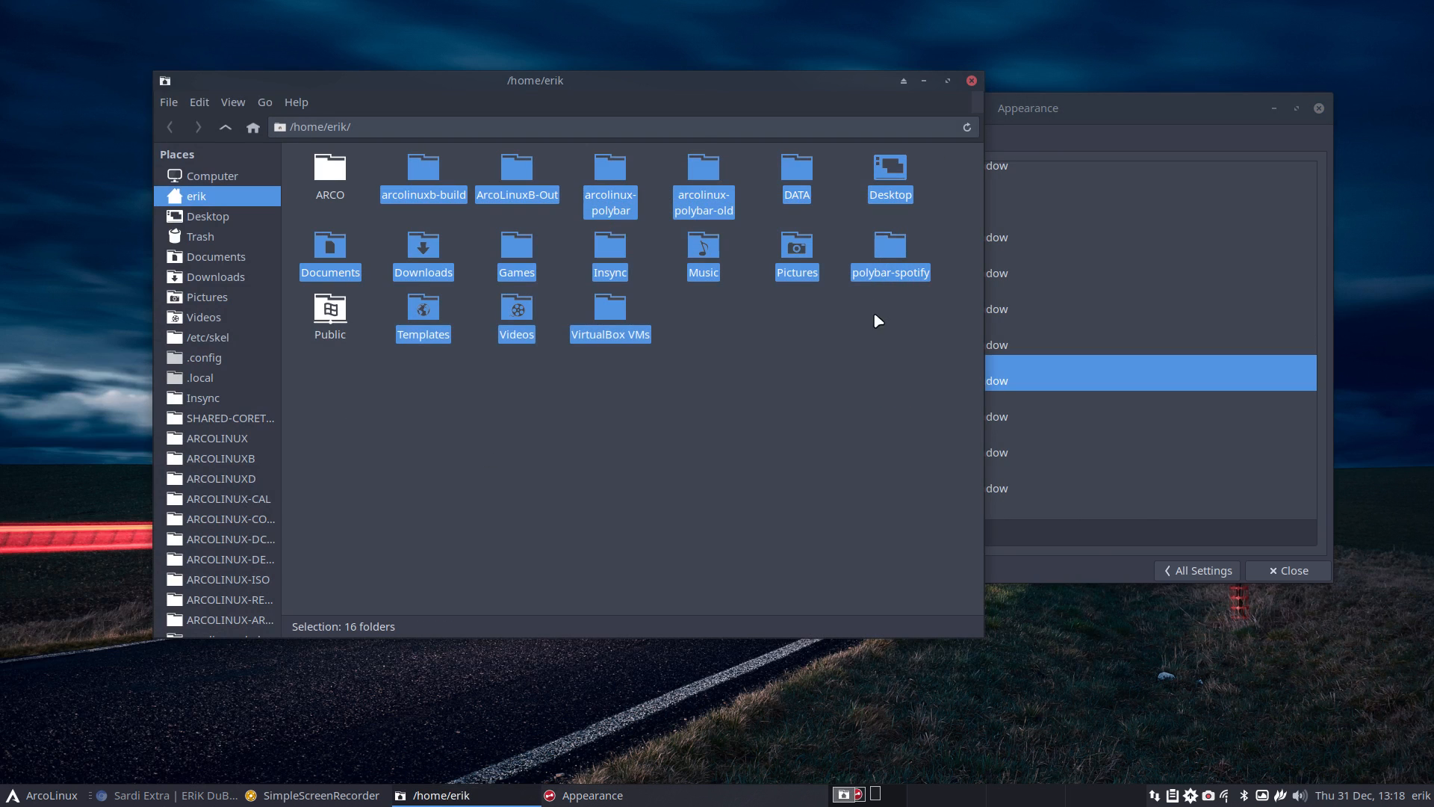
- Reapply Sardi Ghost Flexible Colora and clear the folder selection to compare the home folder's icons
{"action": "left_click", "coordinate": [1030, 379]}
{"action": "left_click", "coordinate": [865, 413]}
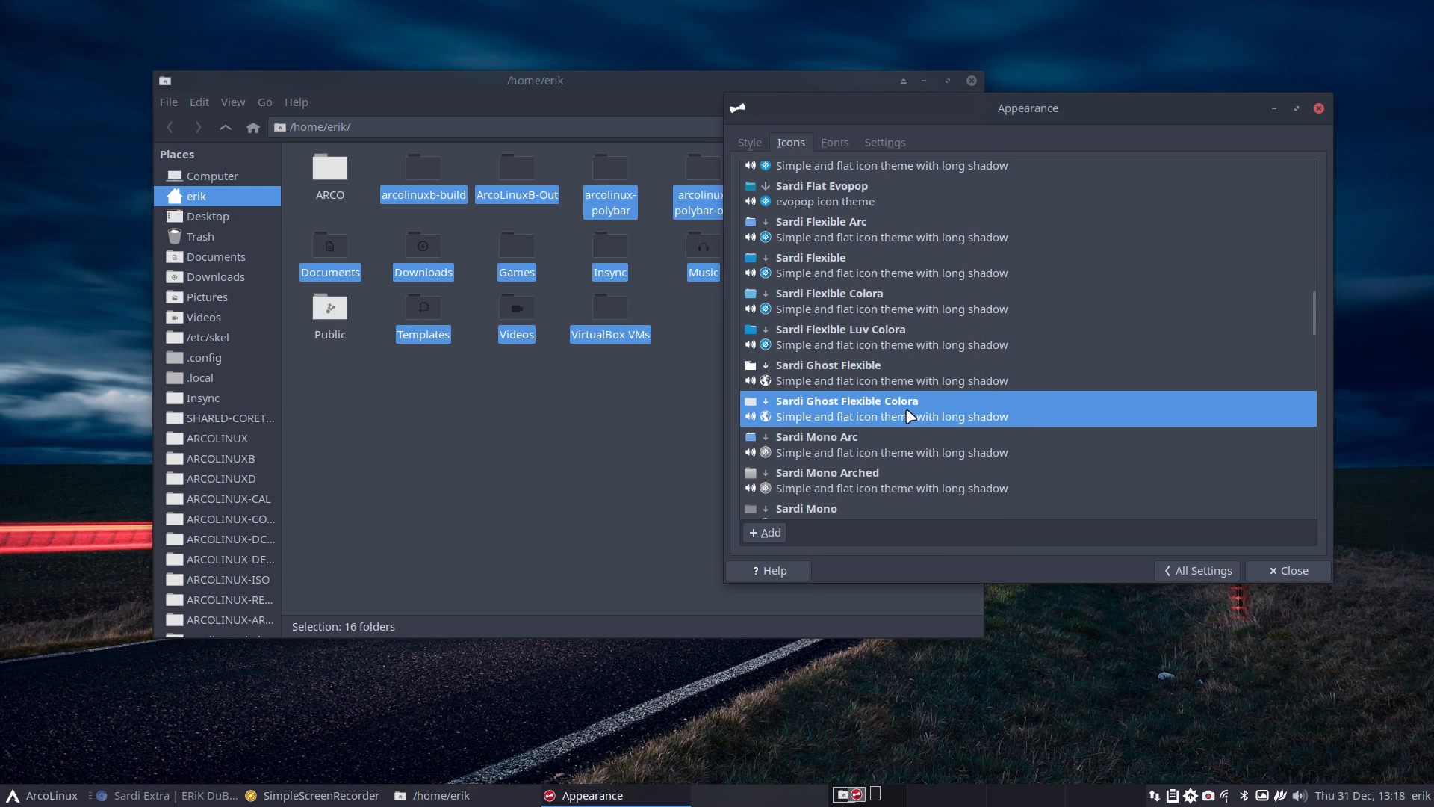
{"action": "left_click", "coordinate": [518, 431]}
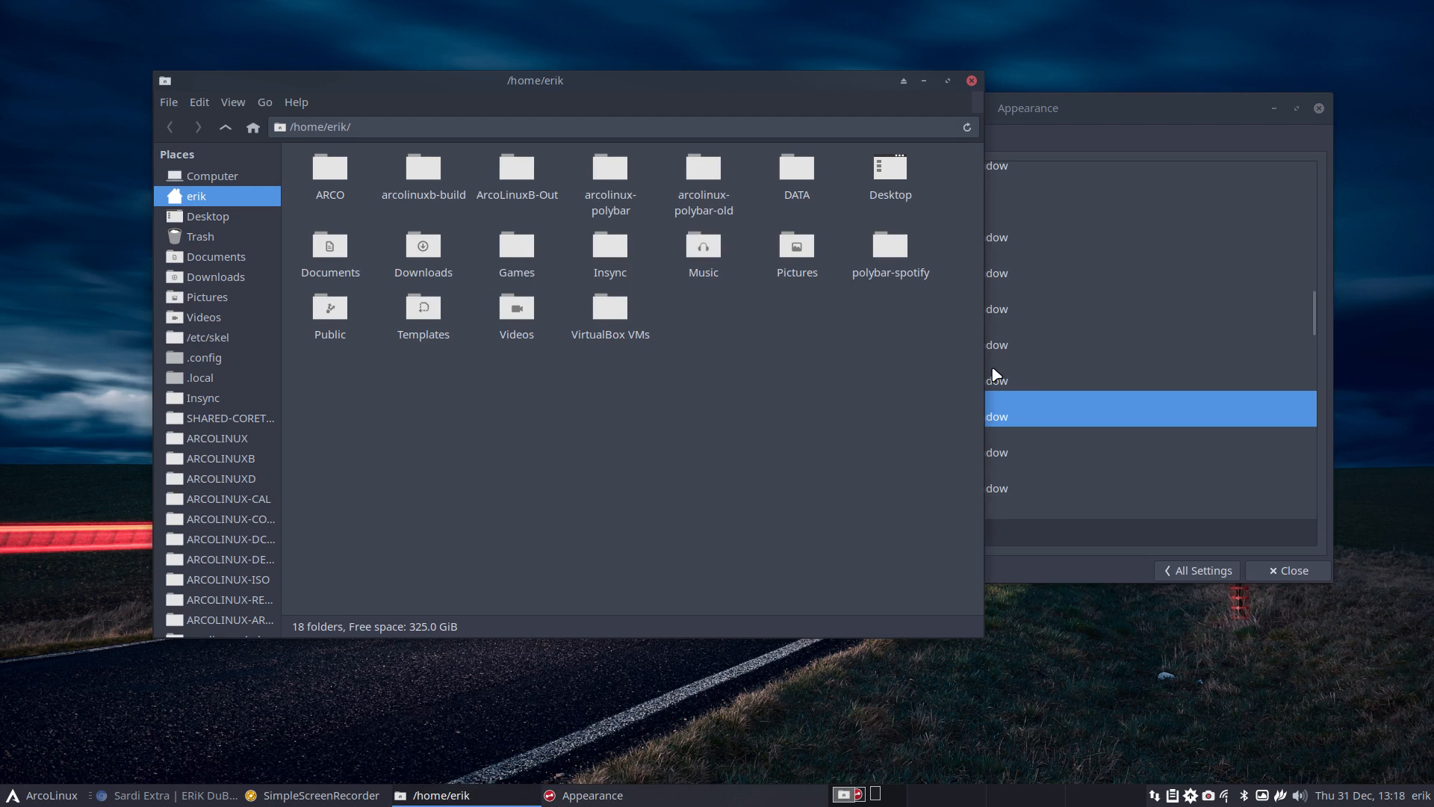
- Apply the Sardi Flexible Arc icon theme and examine the folder icons in the file manager
{"action": "scroll", "coordinate": [1025, 268], "scroll_direction": "up", "scroll_amount": 3}
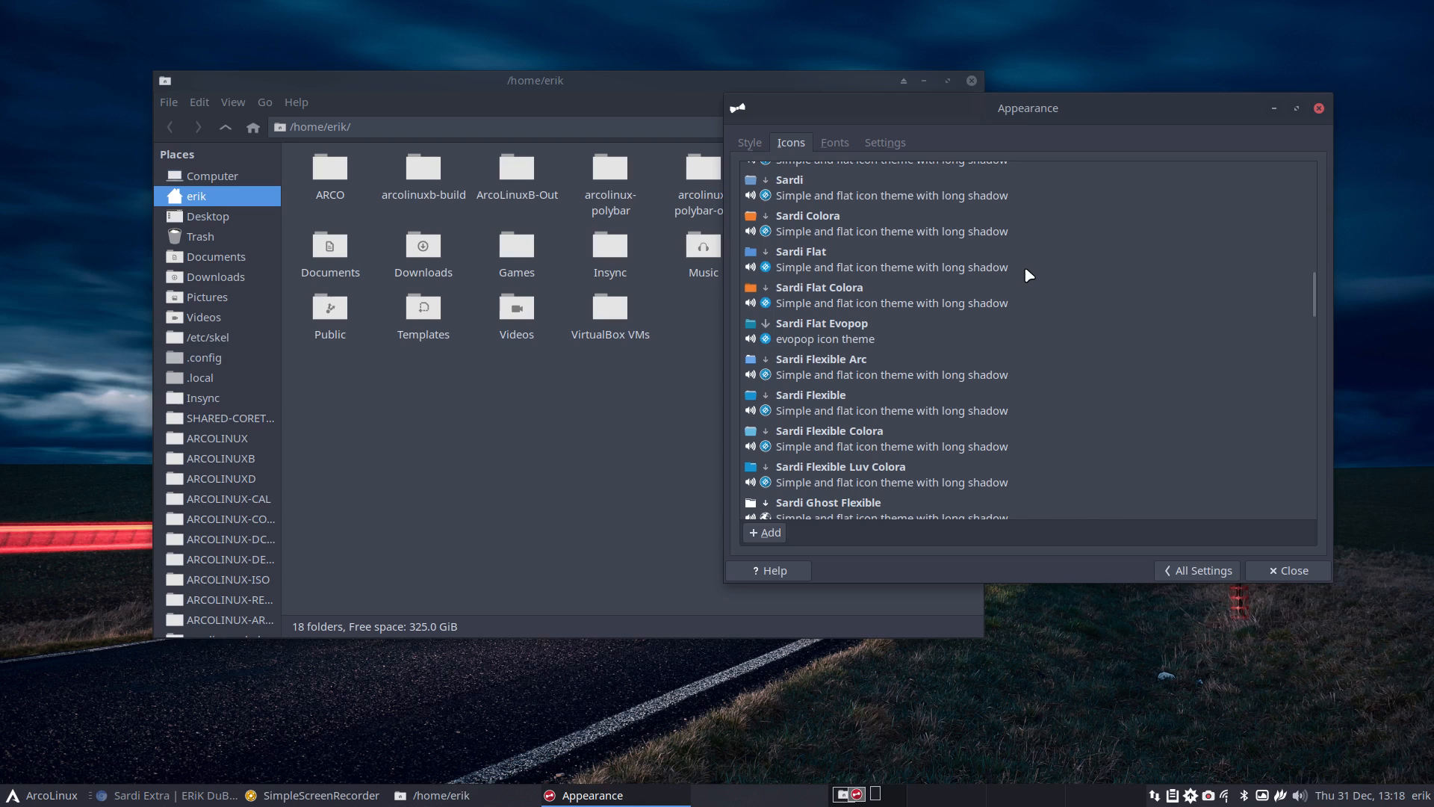
{"action": "left_click", "coordinate": [844, 372]}
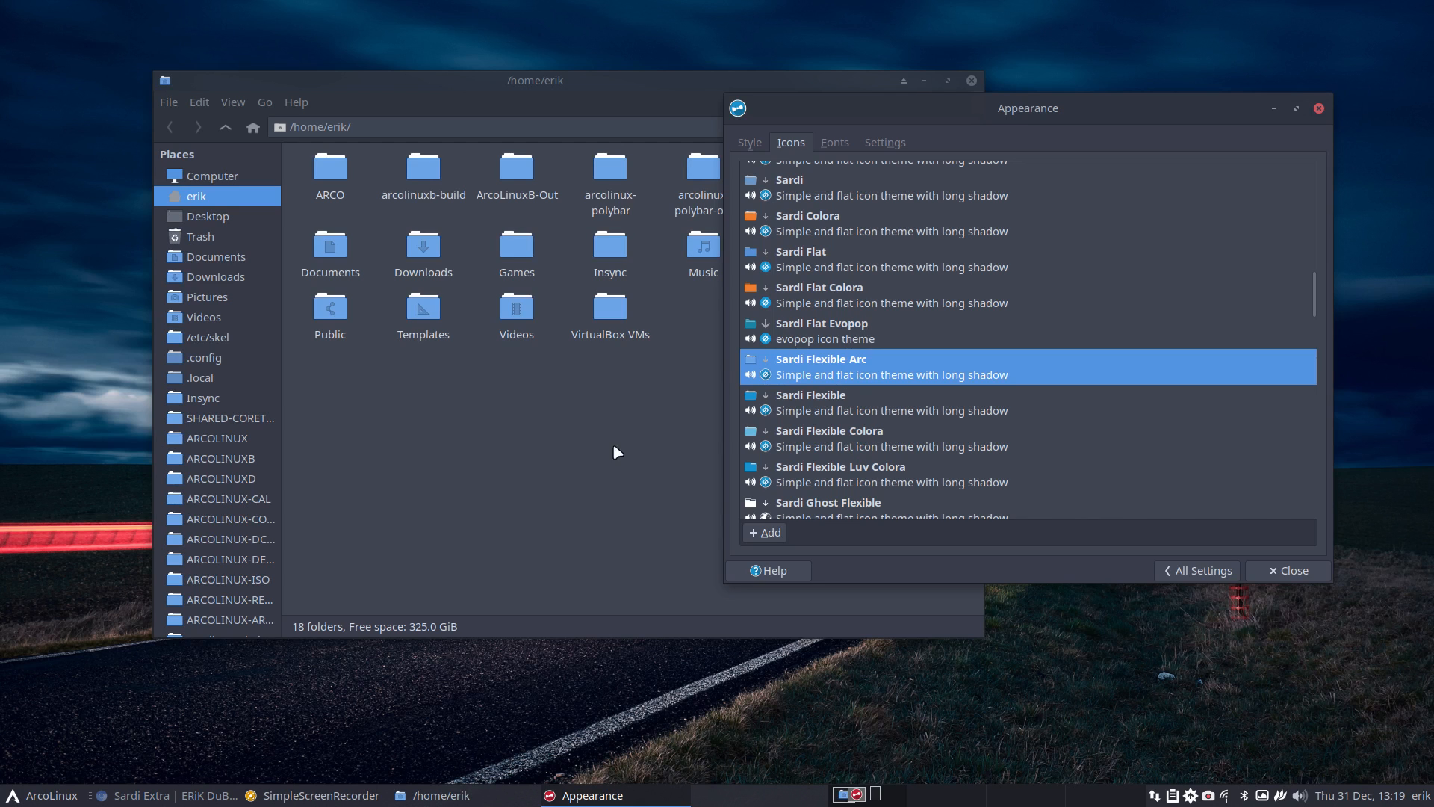
{"action": "left_click", "coordinate": [563, 427]}
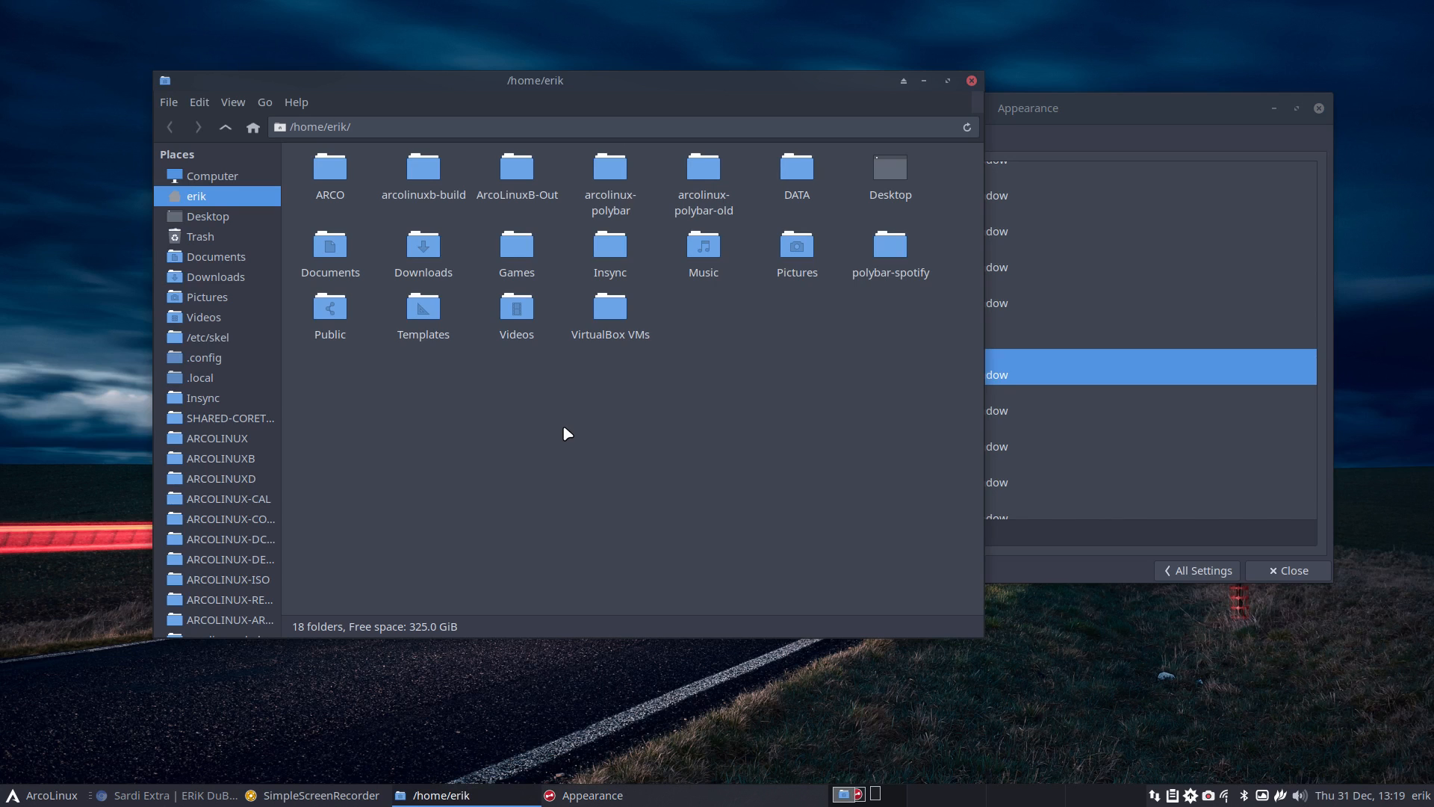
{"action": "left_click", "coordinate": [1043, 376]}
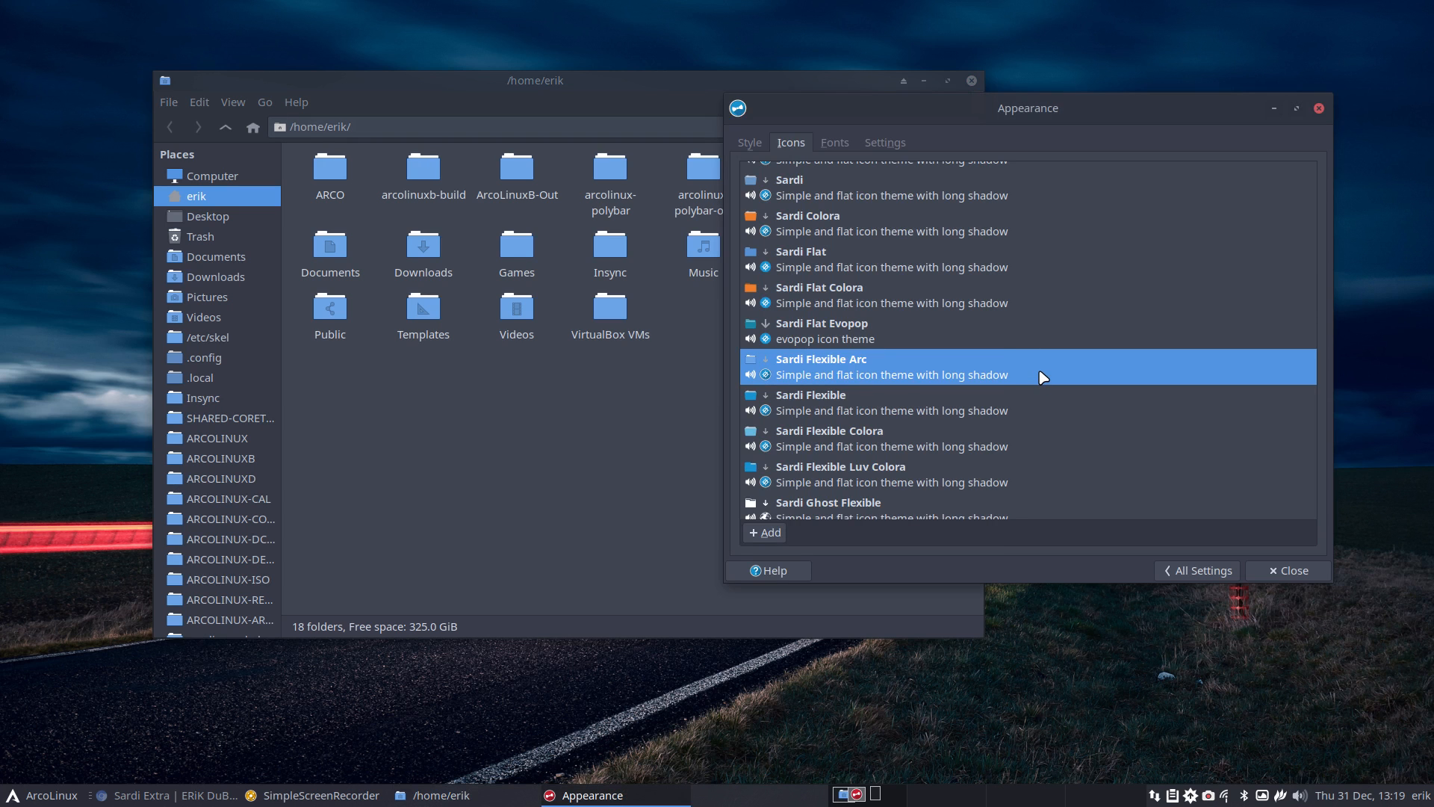
{"action": "left_click", "coordinate": [354, 382]}
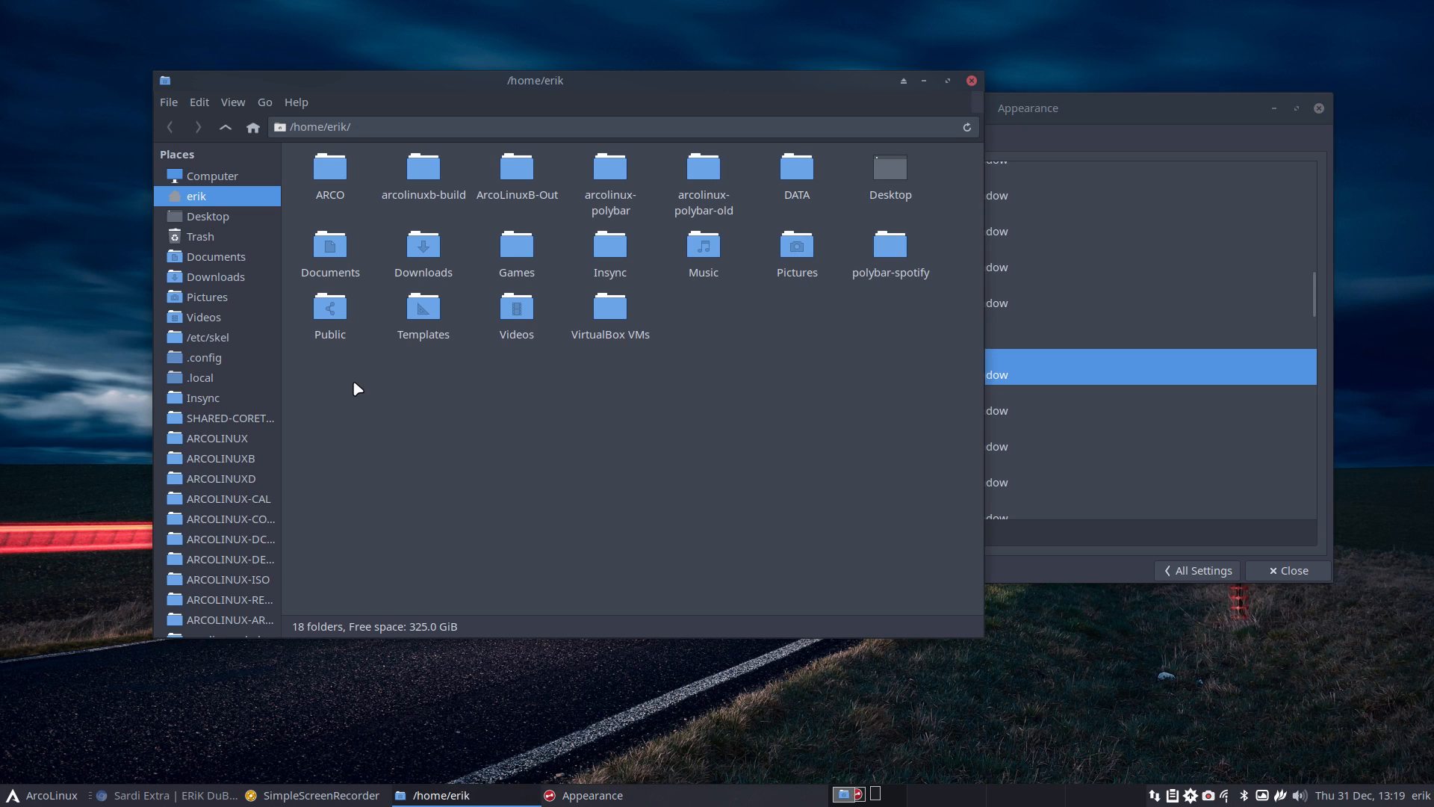
- View the Favorites and Development icons in the application menu, and return to the Appearance window
{"action": "left_click", "coordinate": [30, 797]}
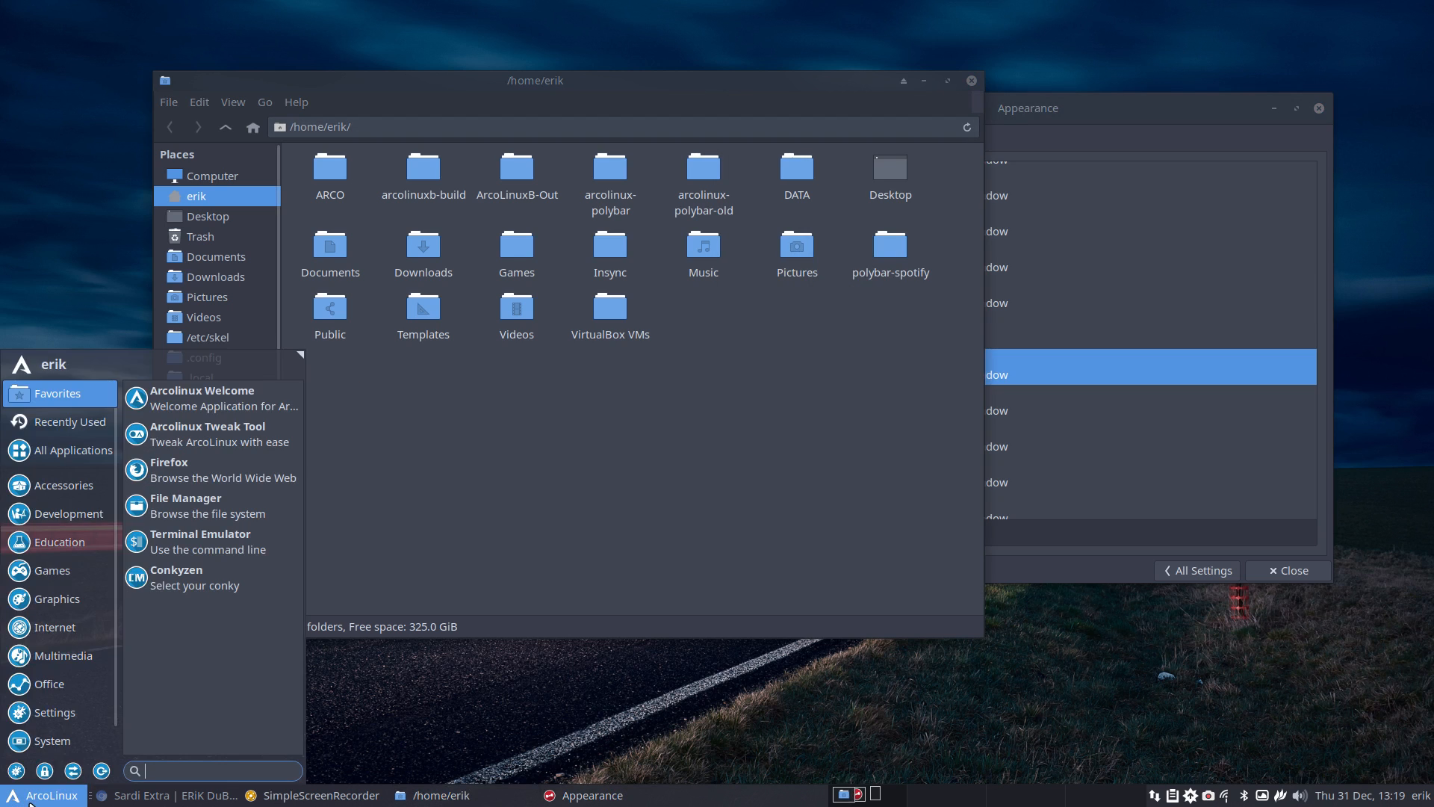
{"action": "left_click", "coordinate": [47, 514]}
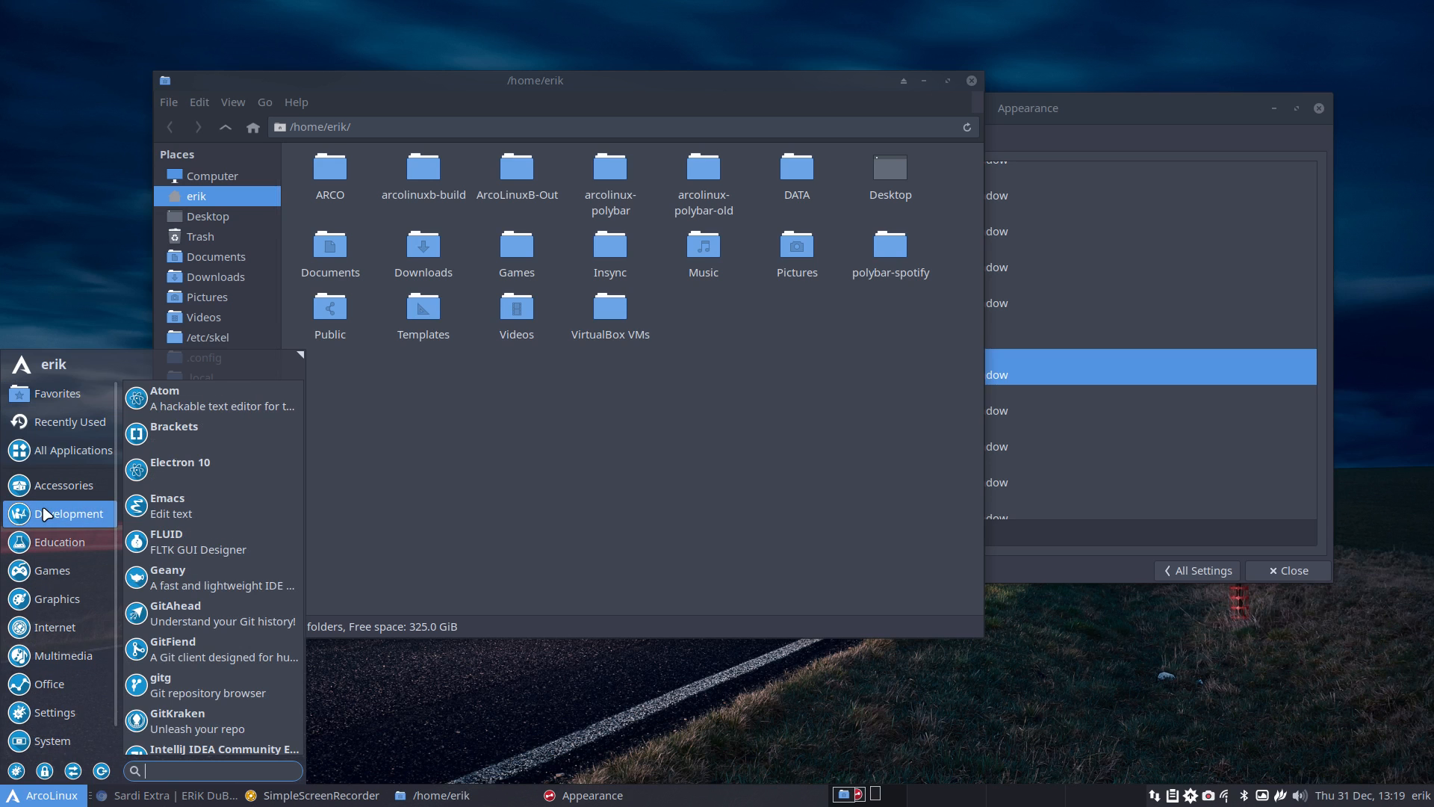
{"action": "left_click", "coordinate": [1005, 375]}
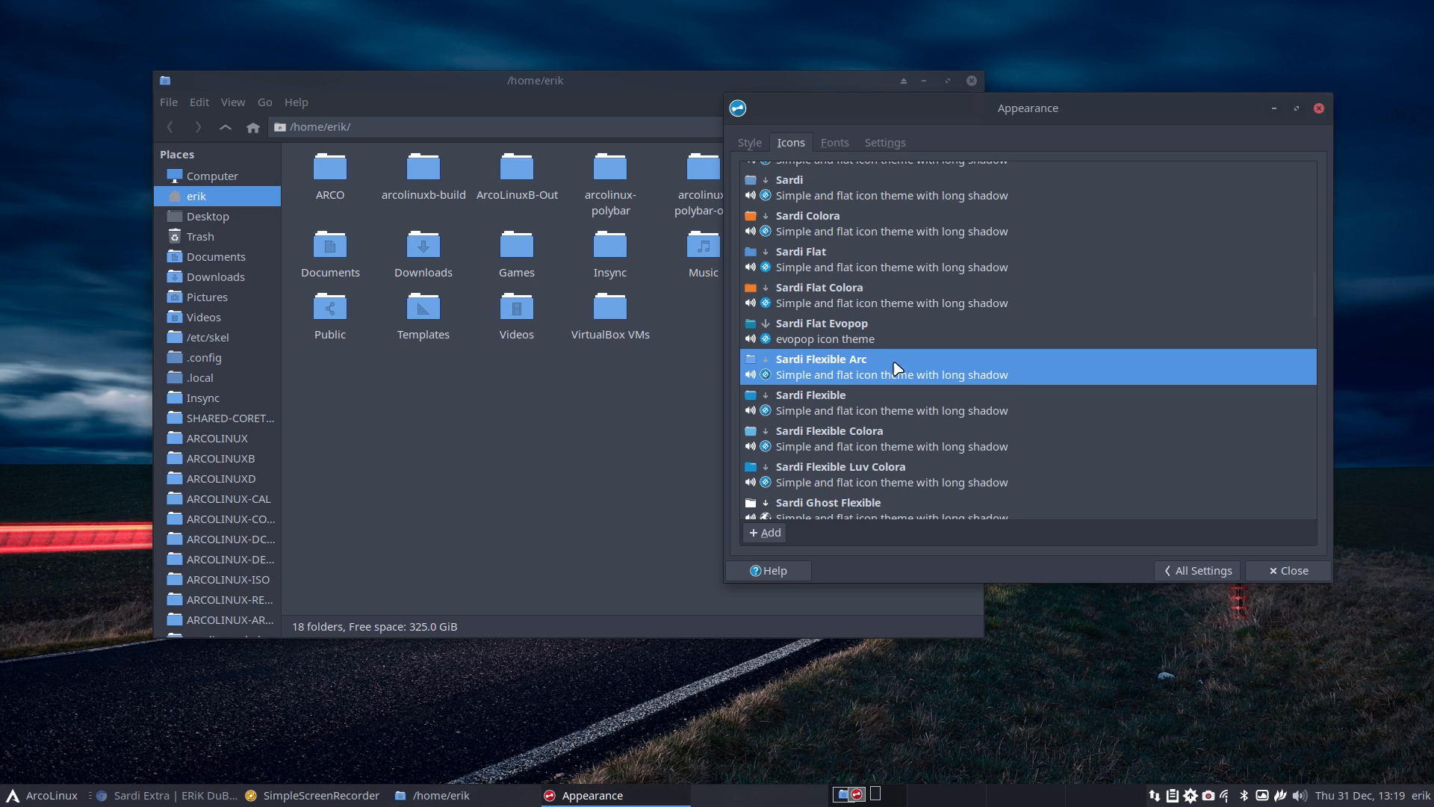
- Widen the file manager's side pane and check the .themes folder before returning to the home folder
{"action": "left_click", "coordinate": [547, 388]}
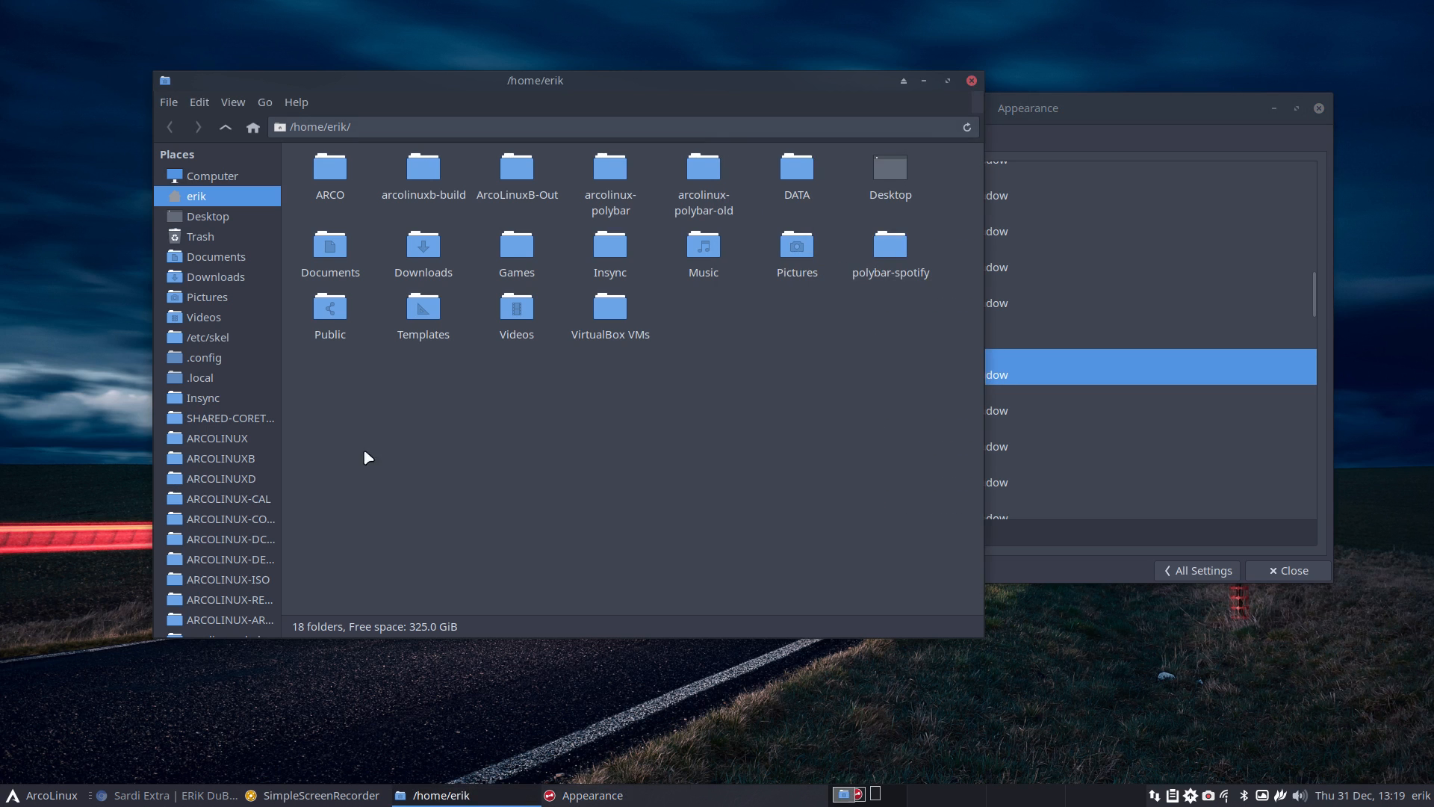
{"action": "left_click_drag", "start_coordinate": [281, 464], "coordinate": [308, 464]}
{"action": "scroll", "coordinate": [286, 465], "scroll_direction": "down", "scroll_amount": 5}
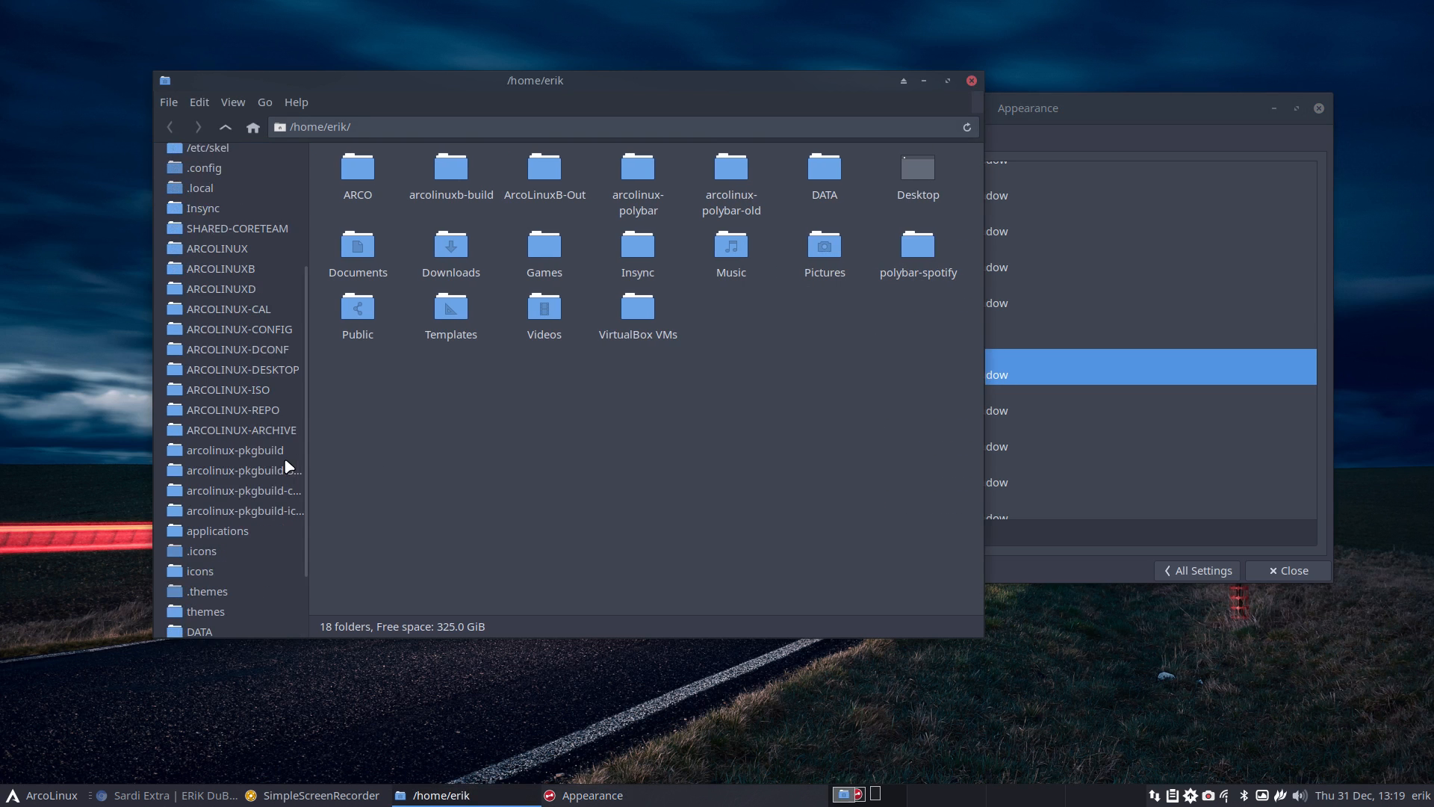
{"action": "scroll", "coordinate": [286, 465], "scroll_direction": "down", "scroll_amount": 3}
{"action": "left_click", "coordinate": [217, 500]}
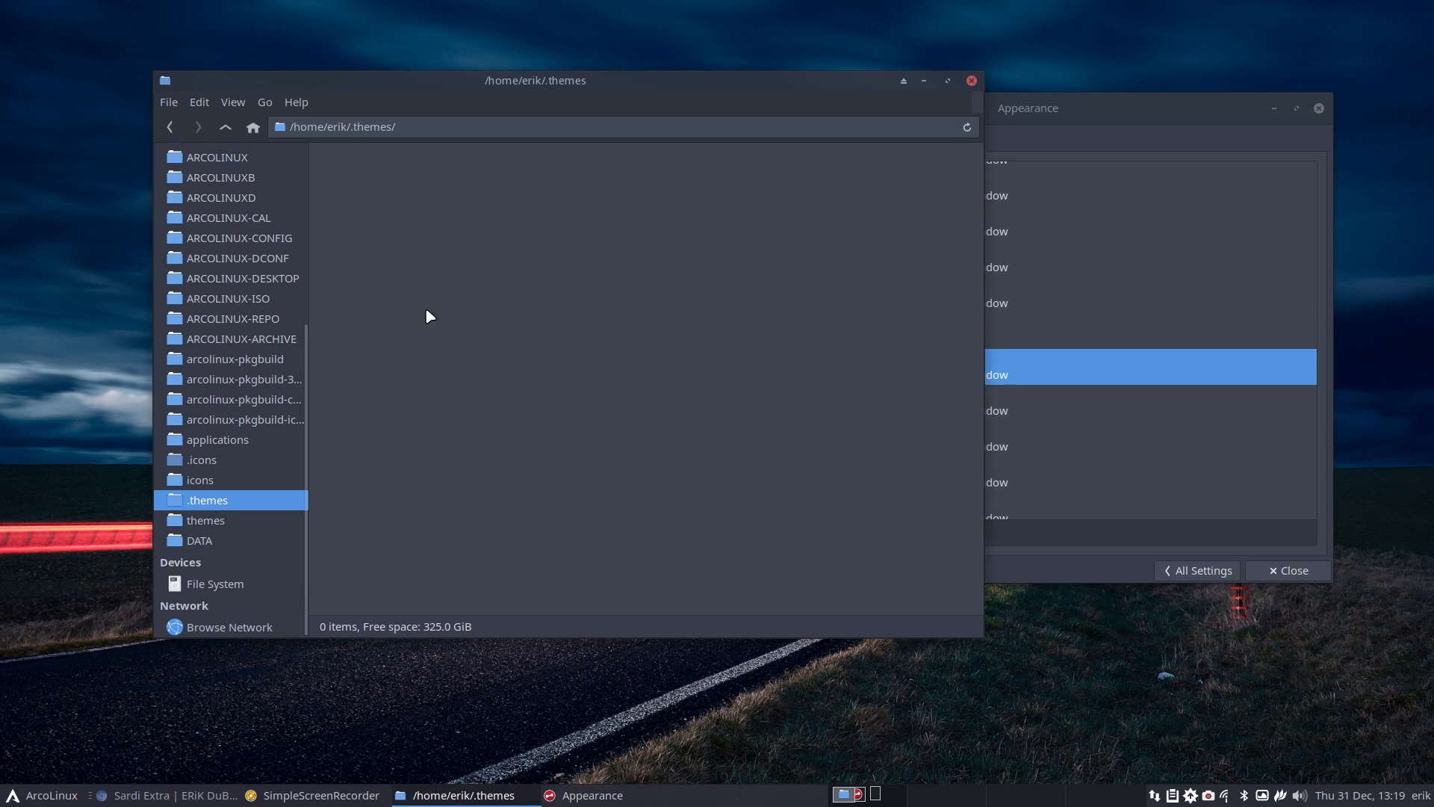
{"action": "key", "text": "ctrl+l"}
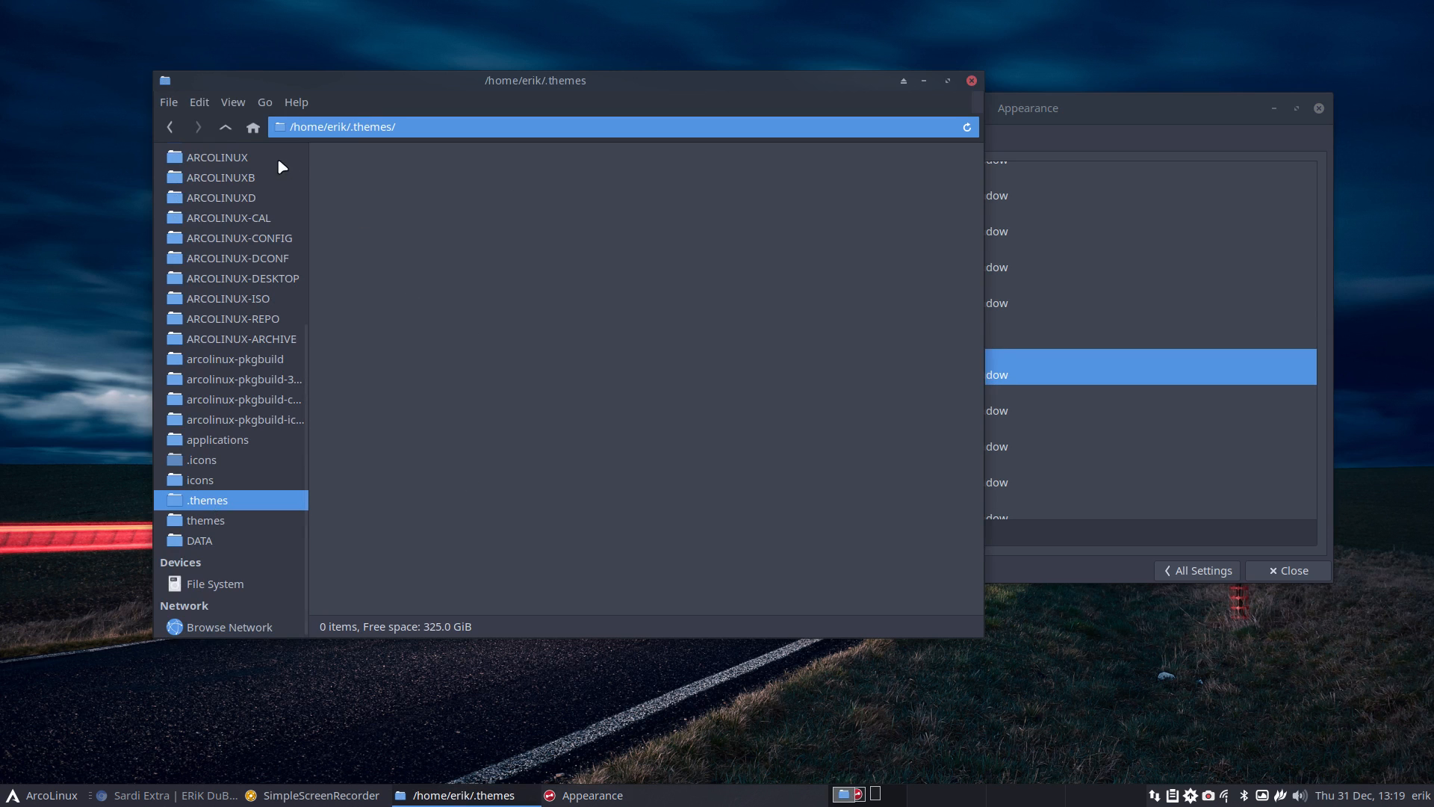
{"action": "left_click", "coordinate": [223, 127]}
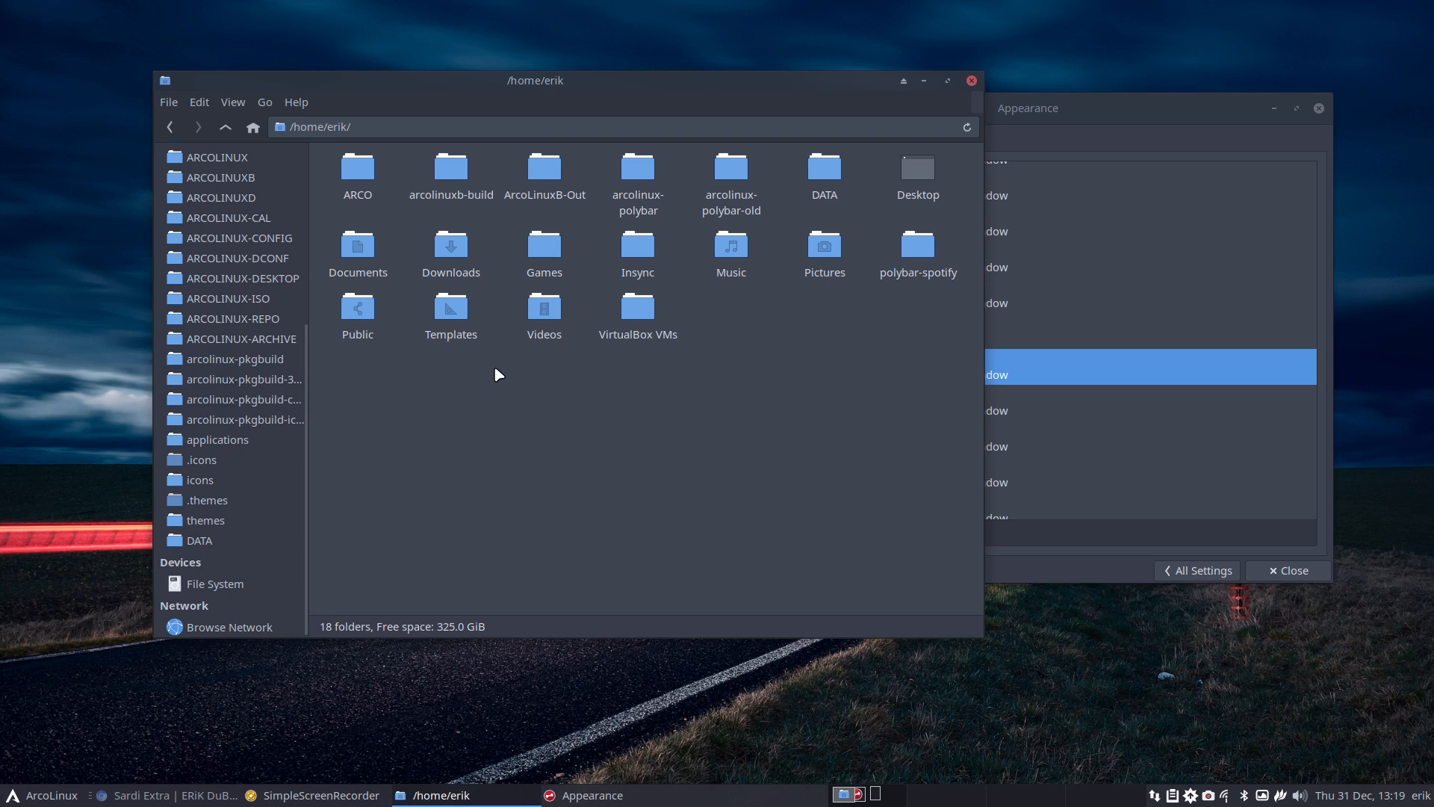
- Show the hidden files in the home folder and open the system-wide icons folder, /usr/share/icons
{"action": "key", "text": "ctrl+h"}
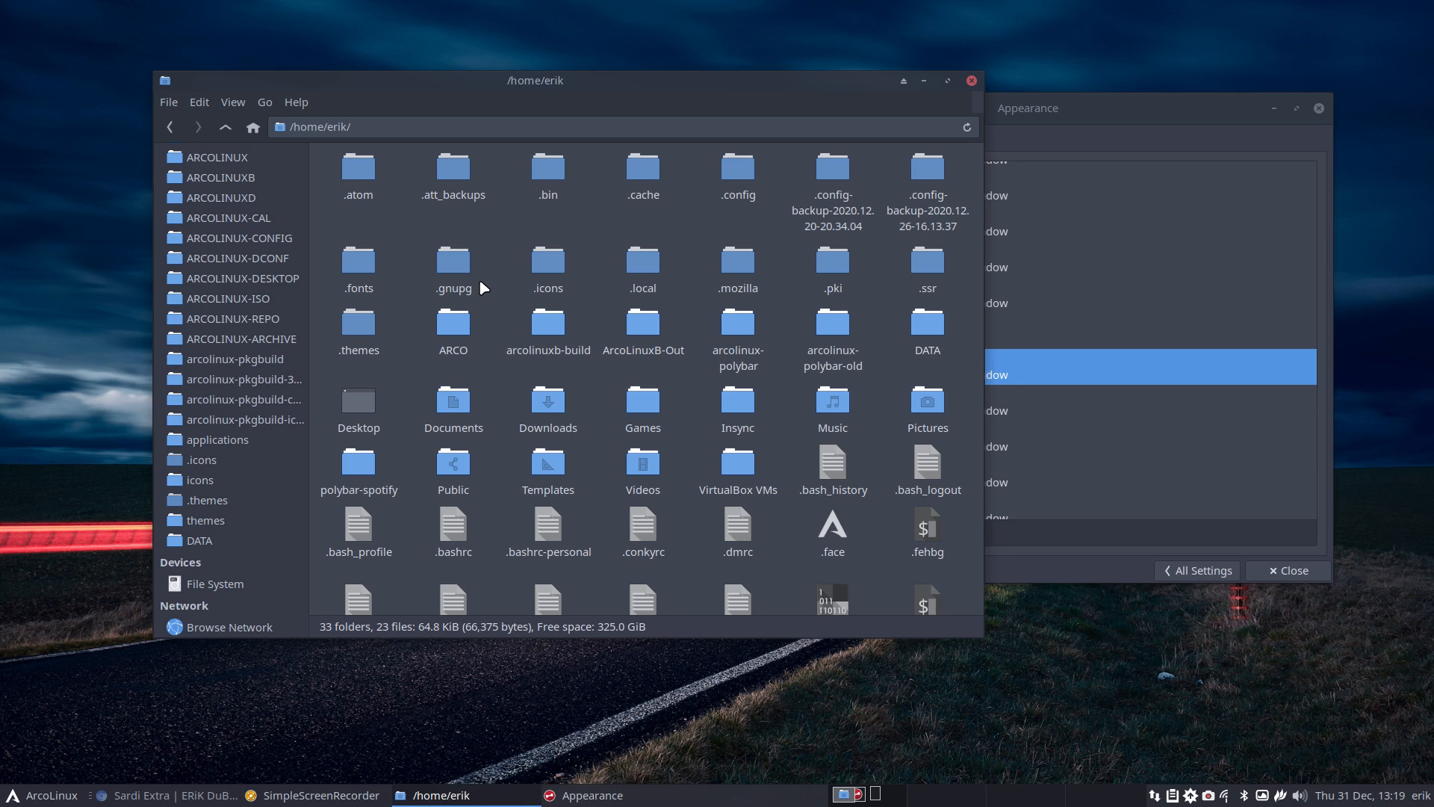
{"action": "left_click", "coordinate": [356, 332]}
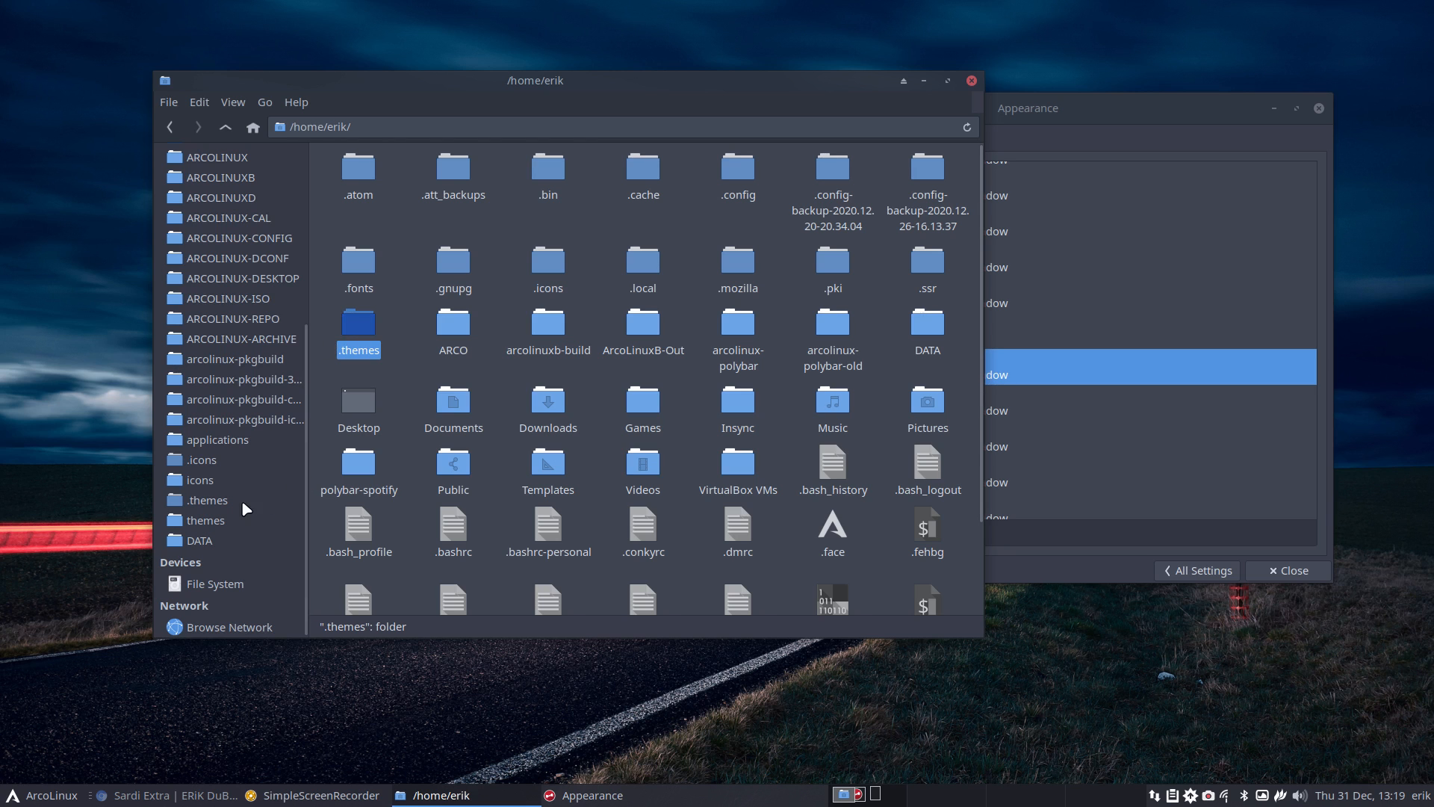
{"action": "left_click", "coordinate": [232, 480]}
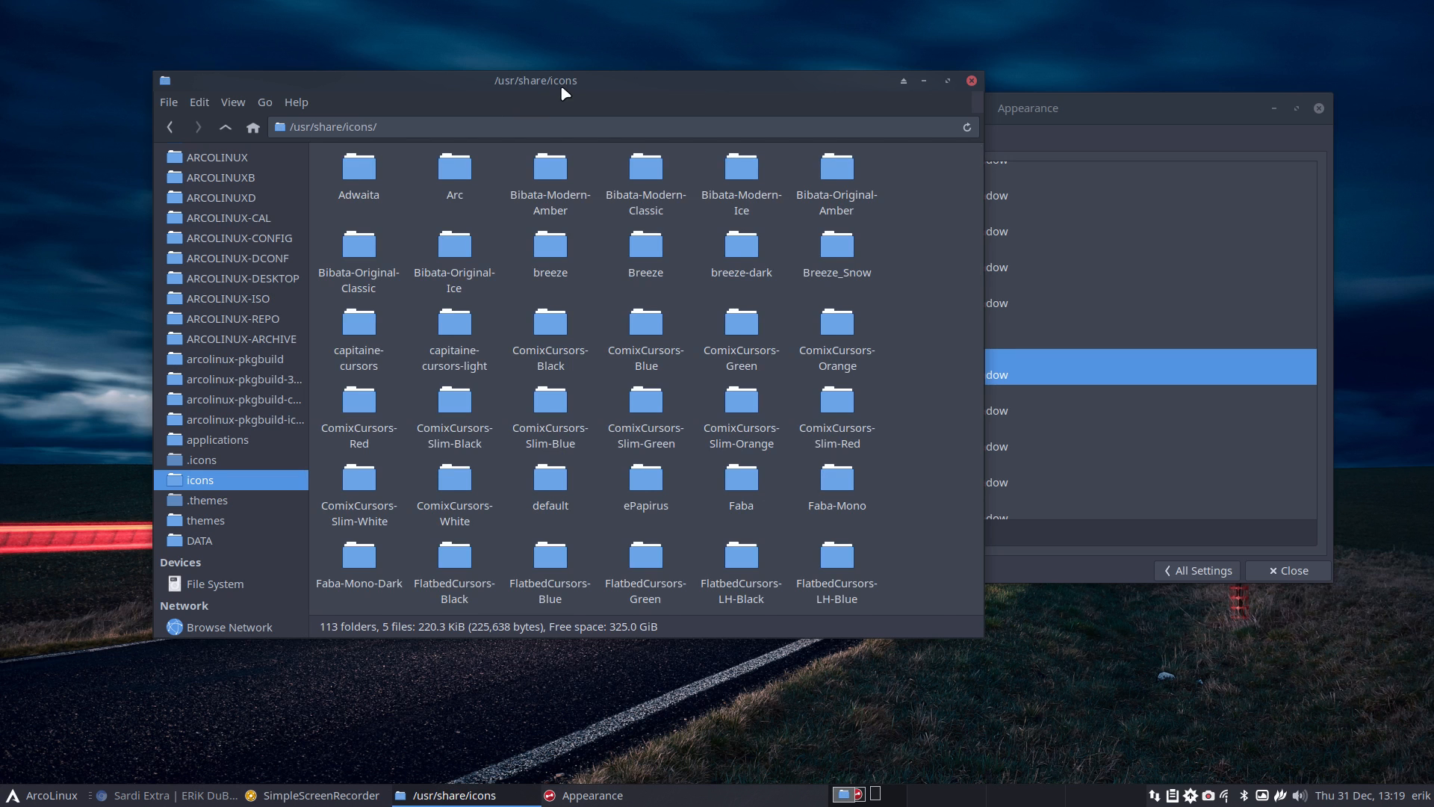
- Move the file manager and Appearance windows apart and apply the Sardi Arc icon theme
{"action": "left_click_drag", "start_coordinate": [560, 84], "coordinate": [496, 68]}
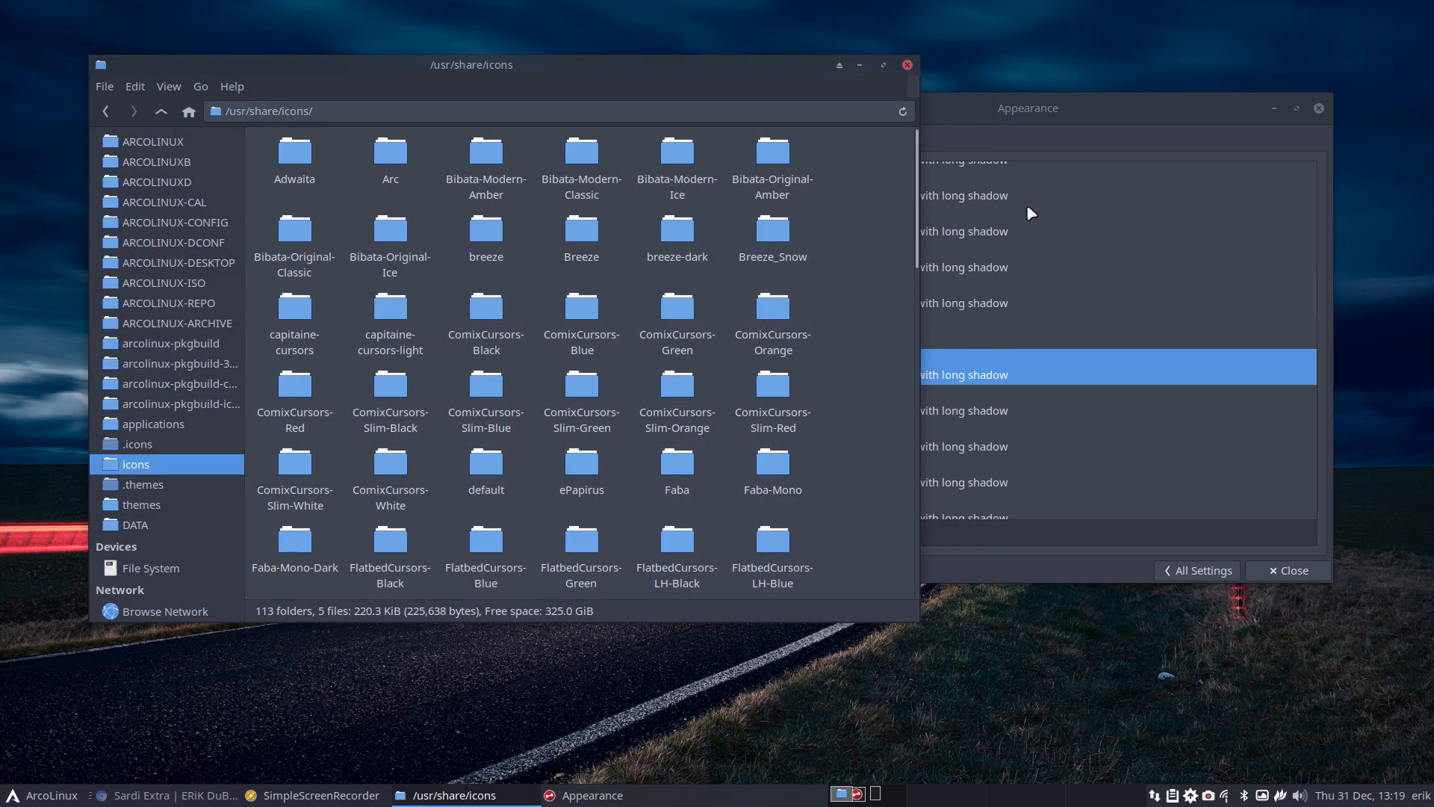
{"action": "left_click_drag", "start_coordinate": [1083, 109], "coordinate": [1139, 119]}
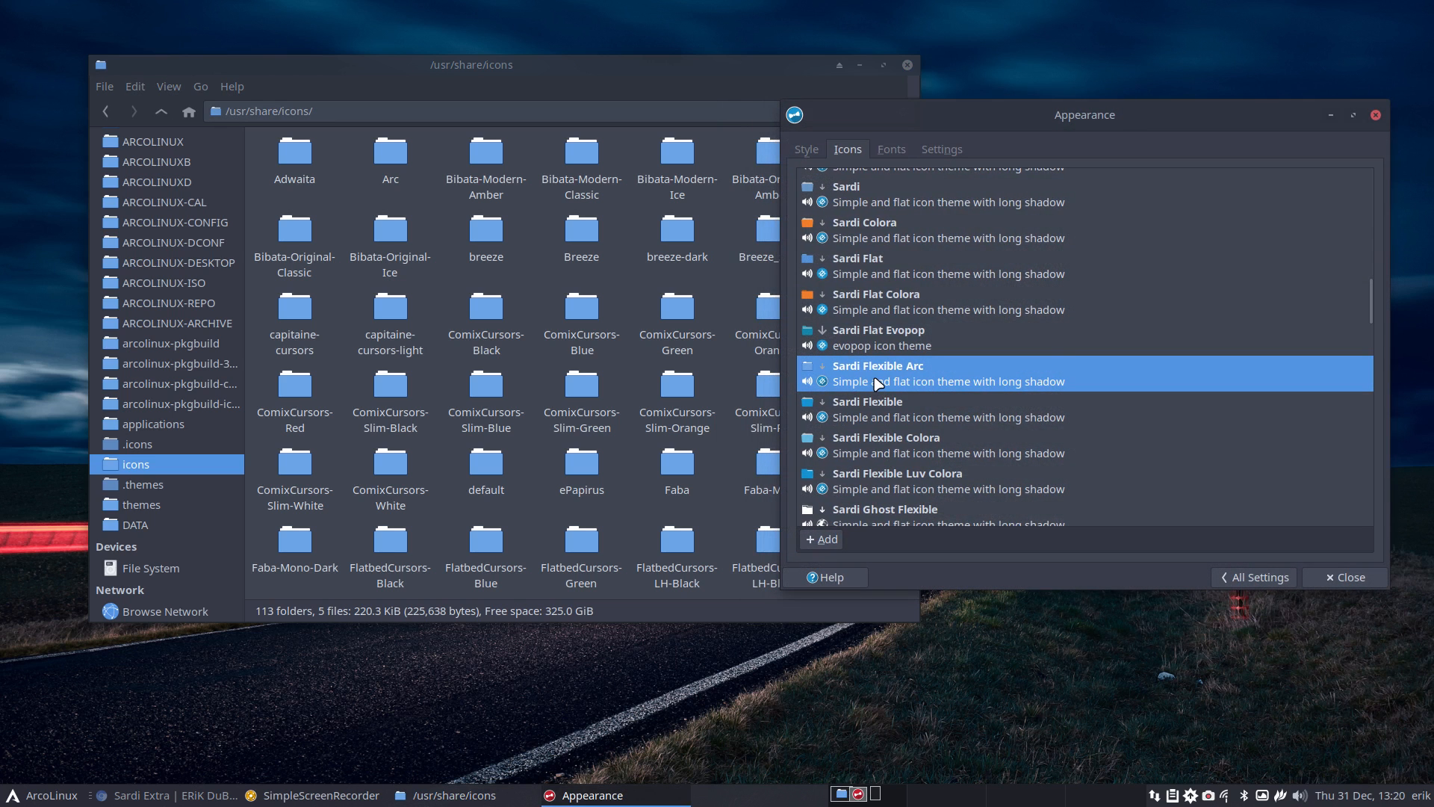
{"action": "scroll", "coordinate": [878, 384], "scroll_direction": "up", "scroll_amount": 5}
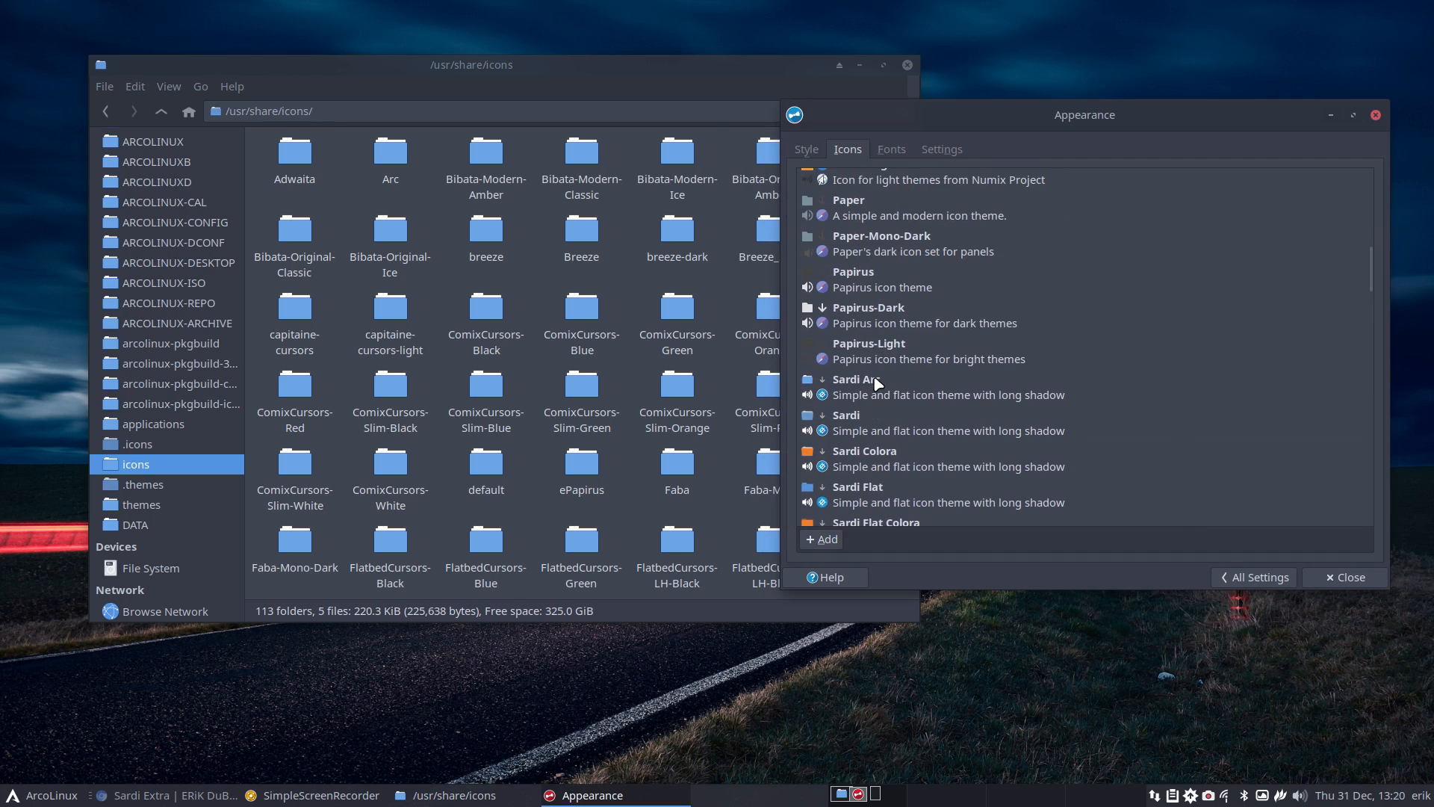
{"action": "left_click", "coordinate": [902, 394]}
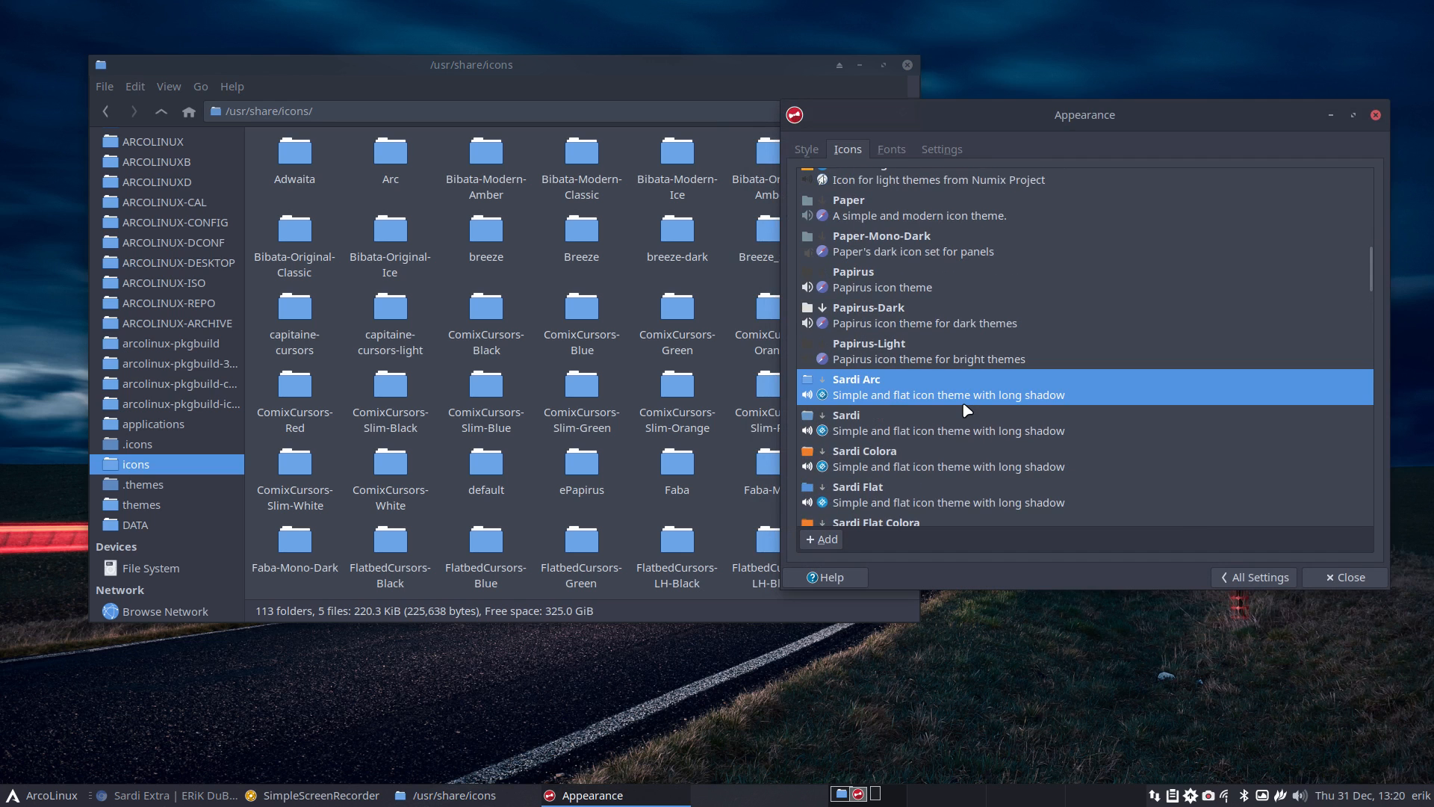
{"action": "scroll", "coordinate": [966, 411], "scroll_direction": "down", "scroll_amount": 3}
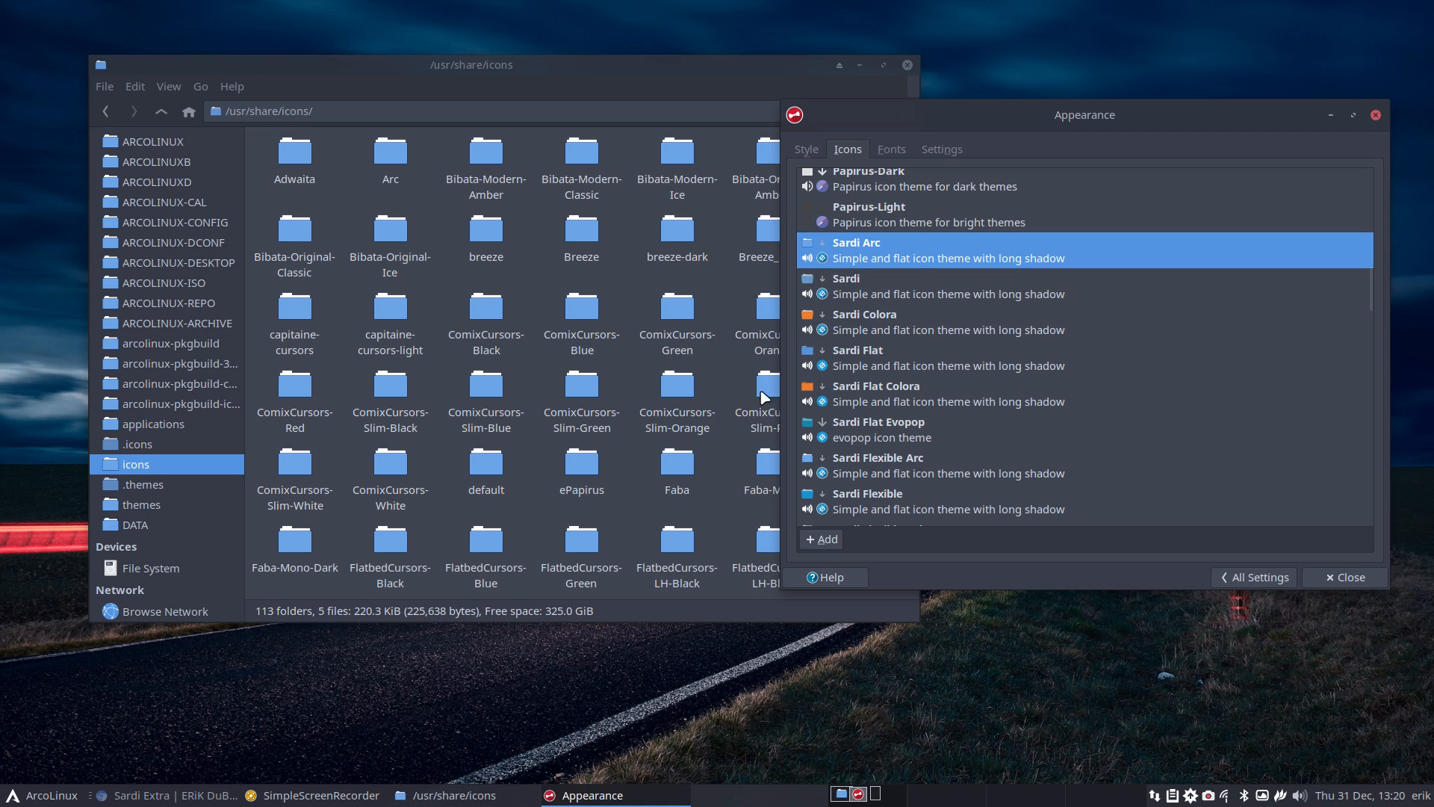
- Inspect the size 24 places icons inside the Sardi-Arc theme folder and return to /usr/share/icons
{"action": "left_click", "coordinate": [606, 485]}
{"action": "scroll", "coordinate": [607, 486], "scroll_direction": "down", "scroll_amount": 3}
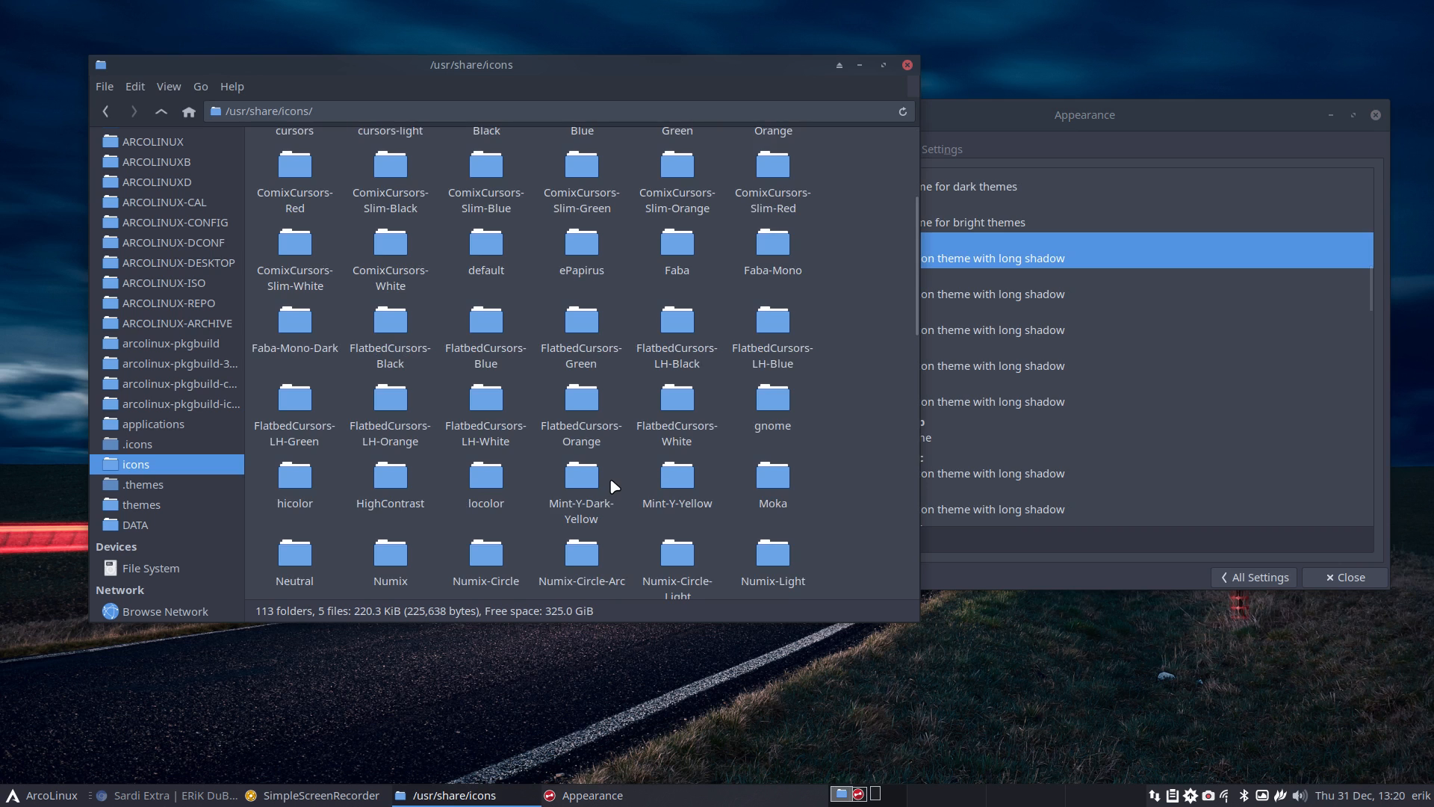
{"action": "scroll", "coordinate": [609, 478], "scroll_direction": "down", "scroll_amount": 4}
{"action": "double_click", "coordinate": [582, 383]}
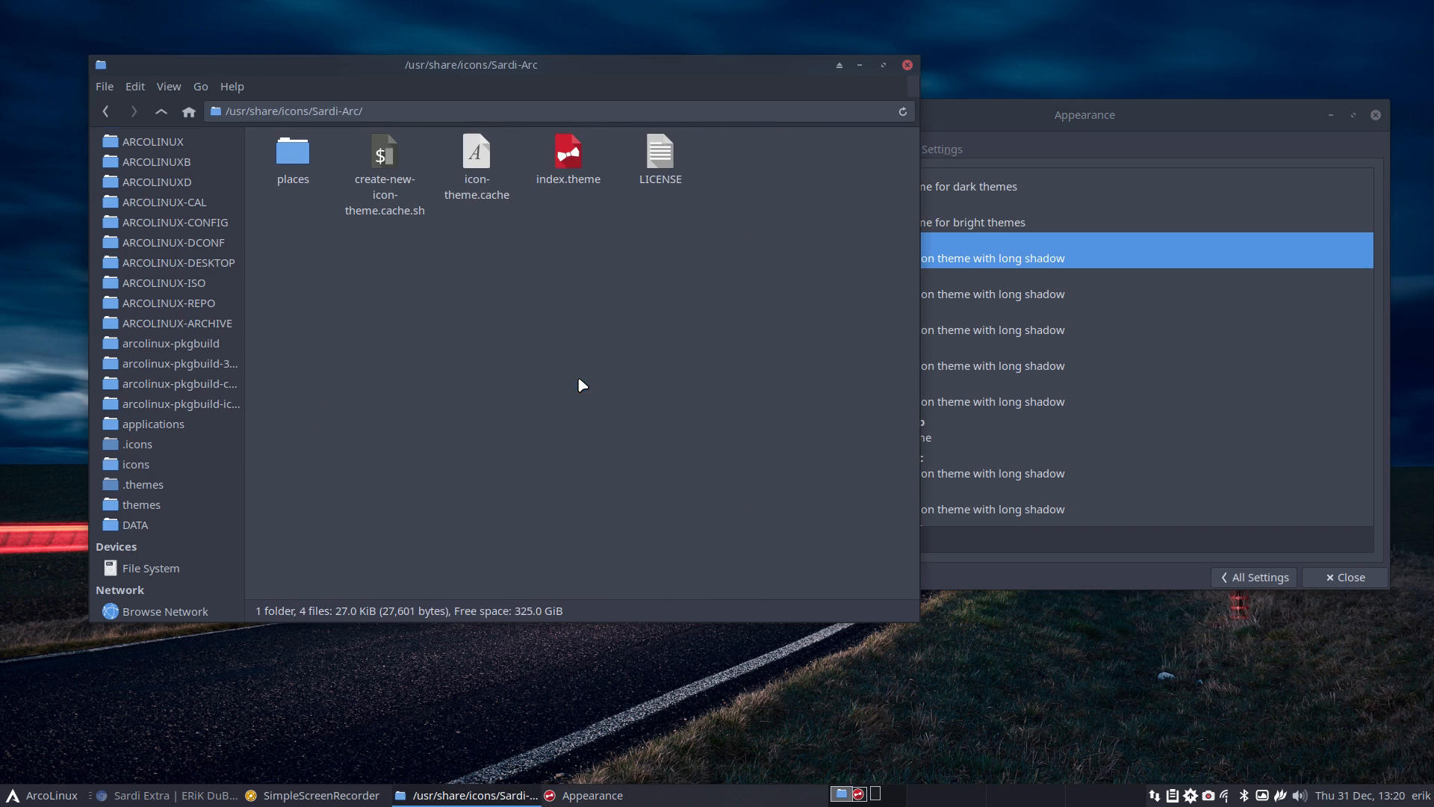
{"action": "left_click", "coordinate": [299, 158]}
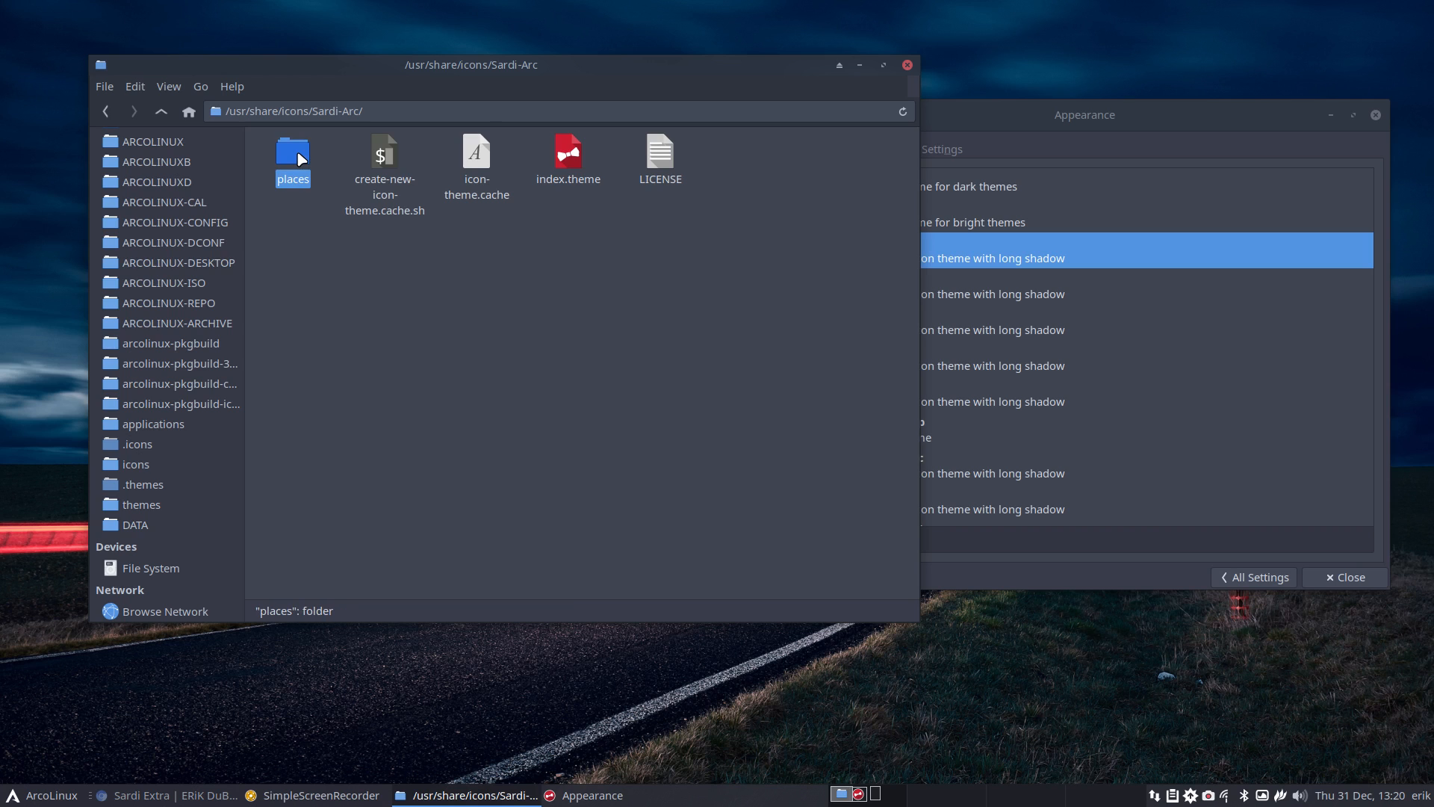
{"action": "double_click", "coordinate": [301, 159]}
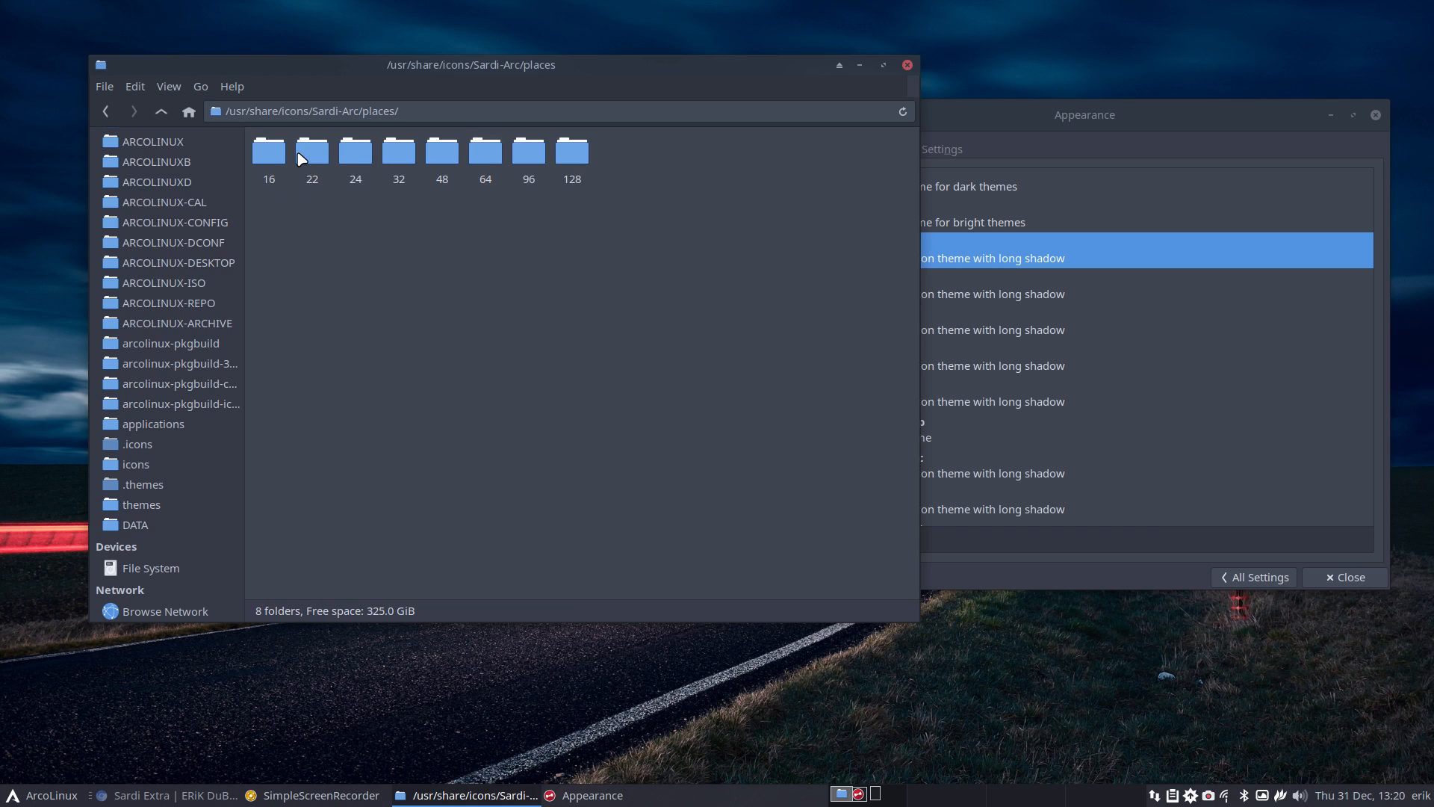
{"action": "double_click", "coordinate": [344, 154]}
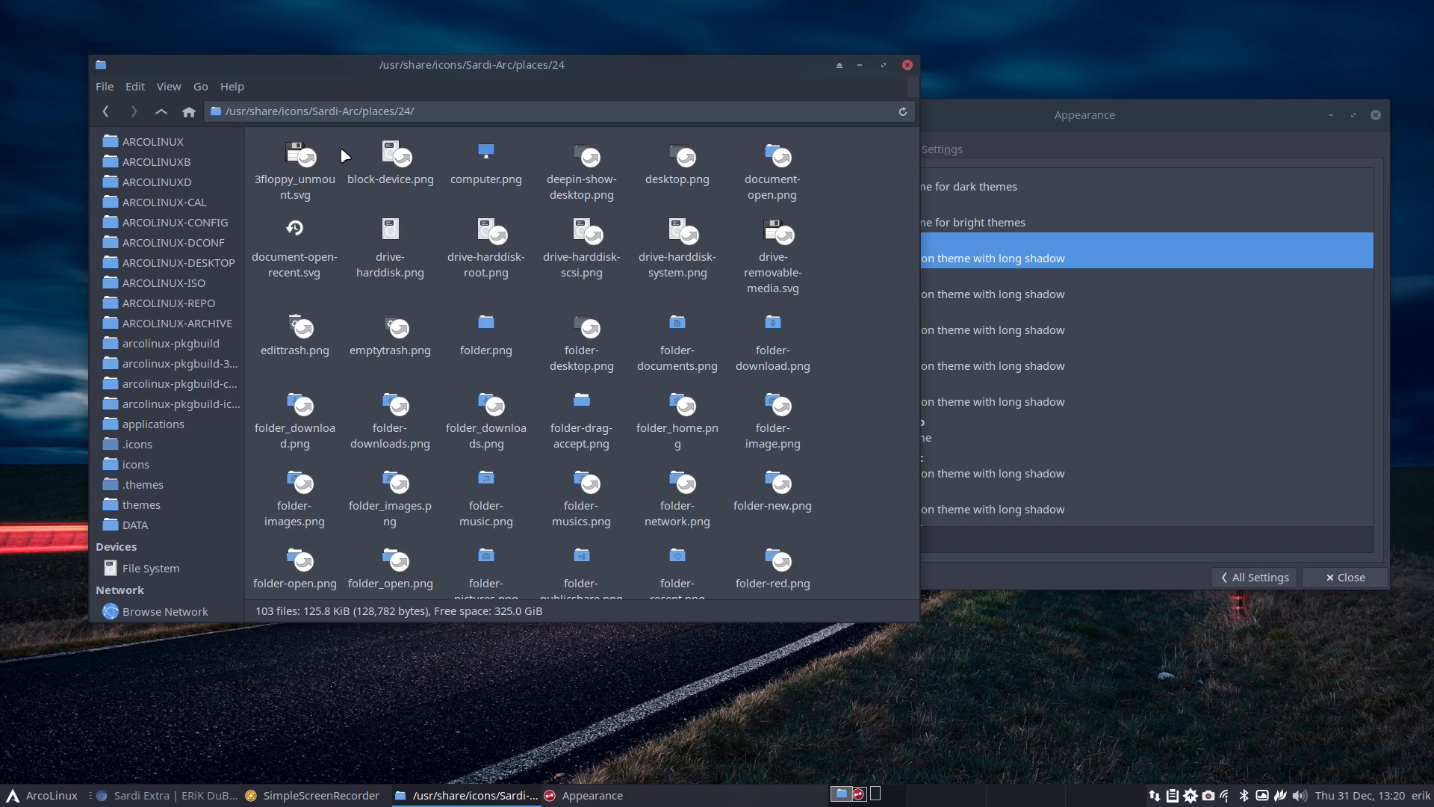
{"action": "left_click", "coordinate": [162, 112]}
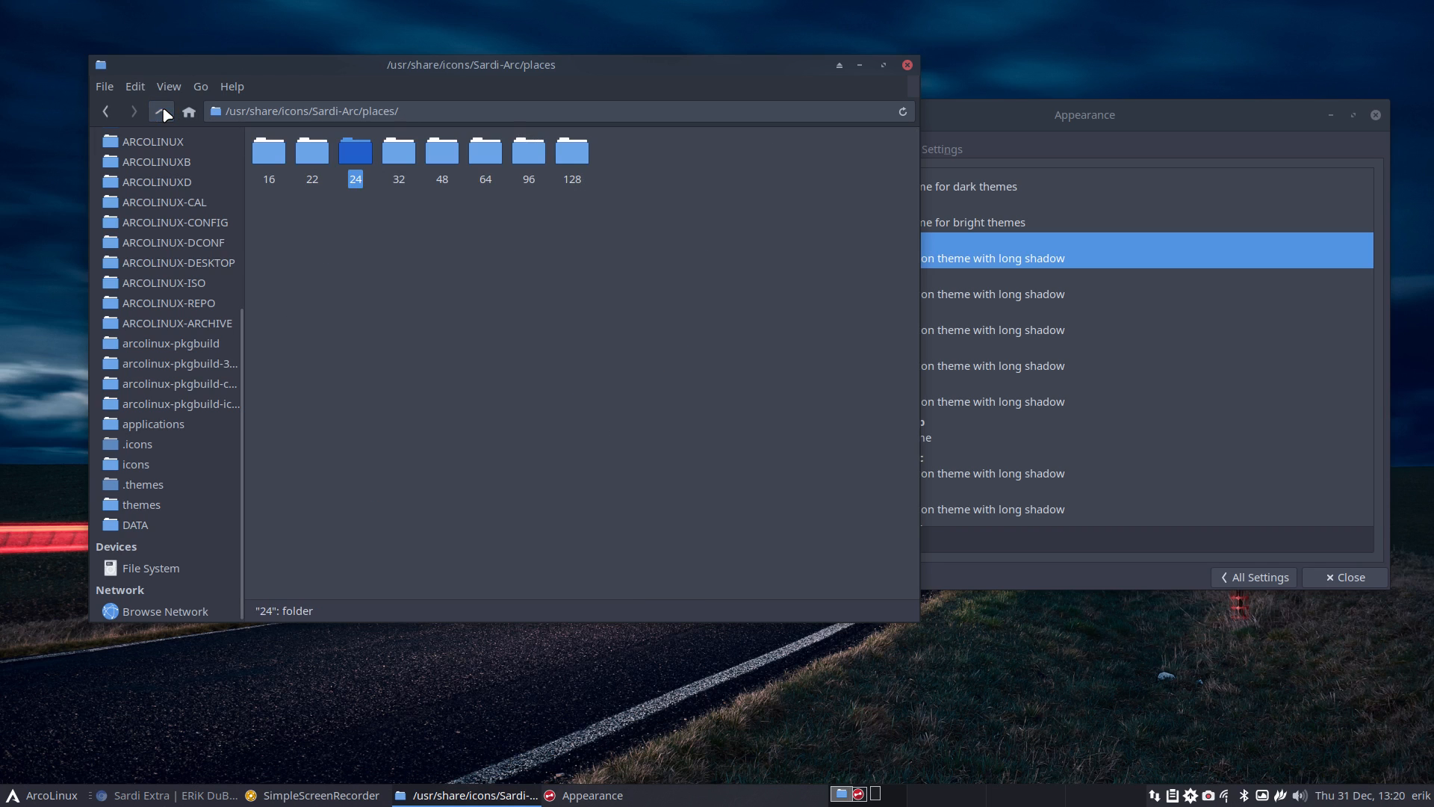
{"action": "left_click", "coordinate": [164, 111]}
{"action": "left_click", "coordinate": [163, 112]}
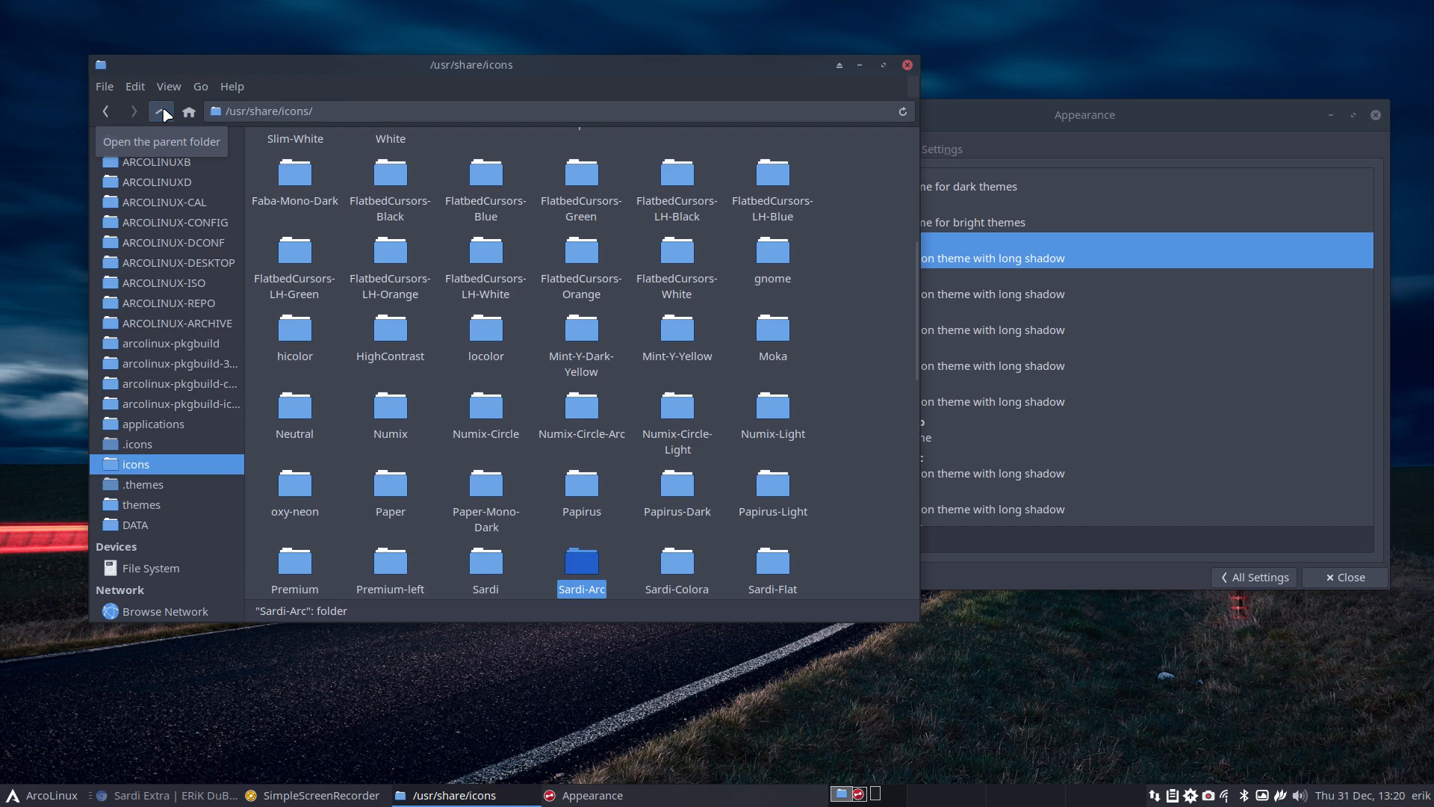
- Copy the Sardi-Arc theme folder from /usr/share/icons into the .icons folder of the home directory
{"action": "scroll", "coordinate": [610, 481], "scroll_direction": "down", "scroll_amount": 3}
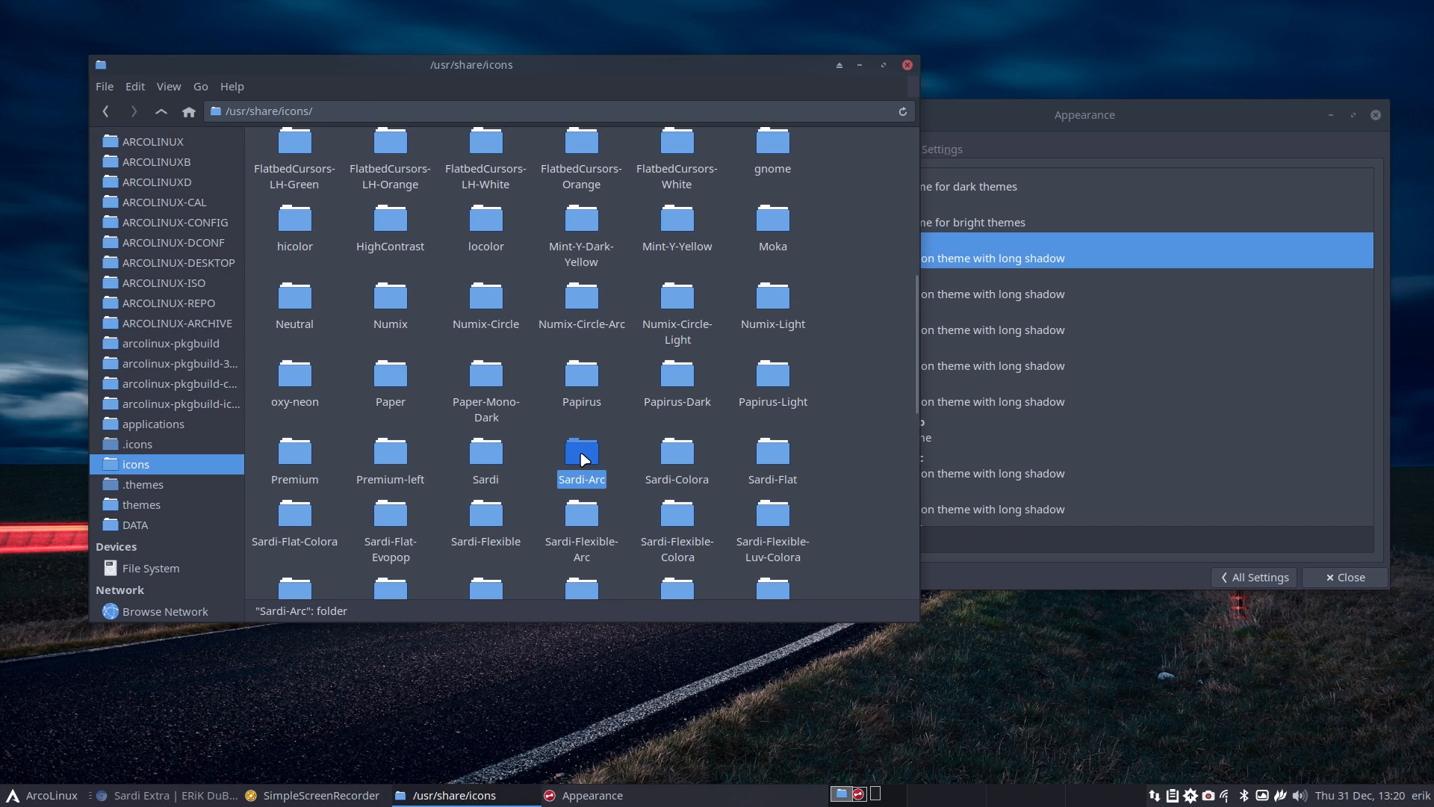
{"action": "left_click", "coordinate": [587, 523]}
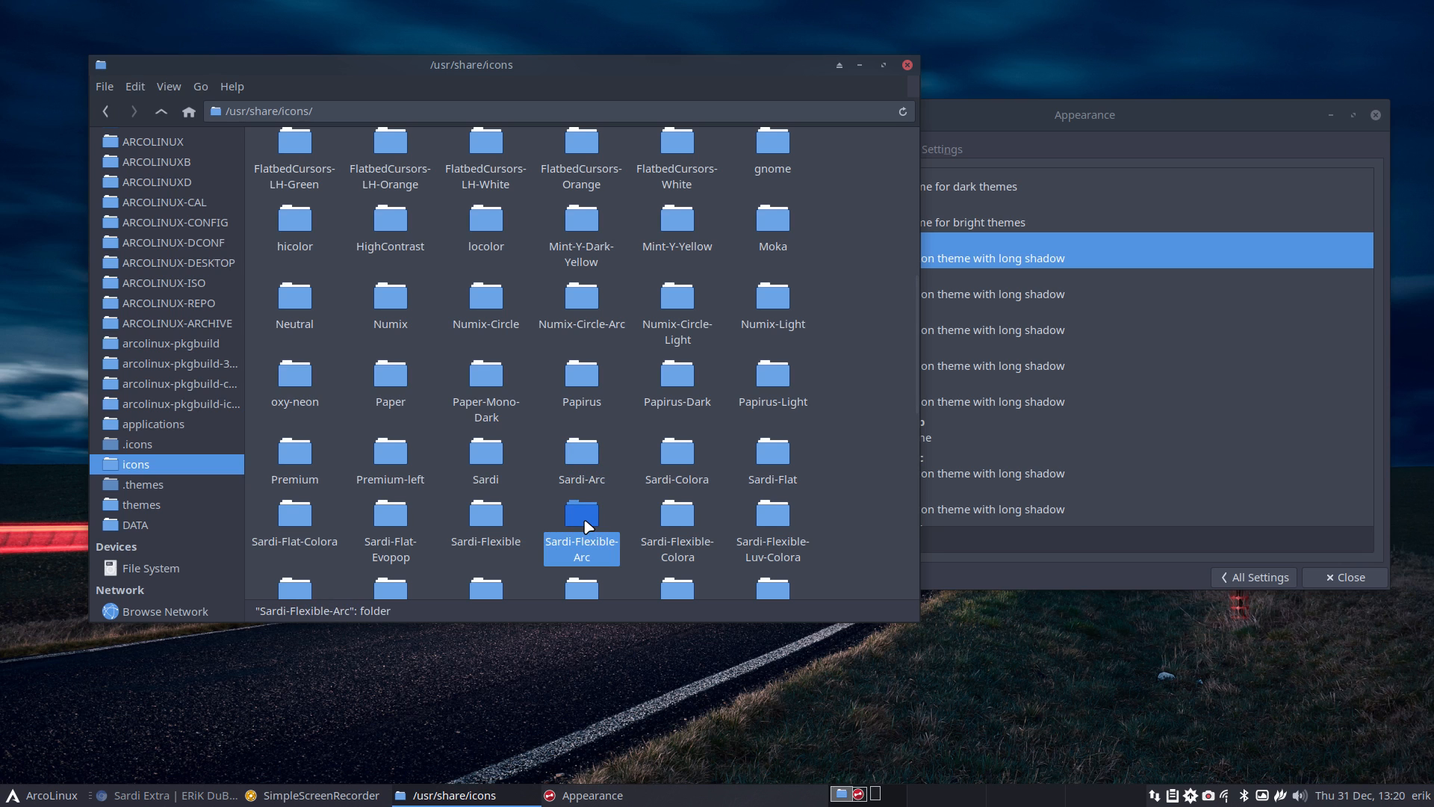
{"action": "left_click", "coordinate": [166, 486]}
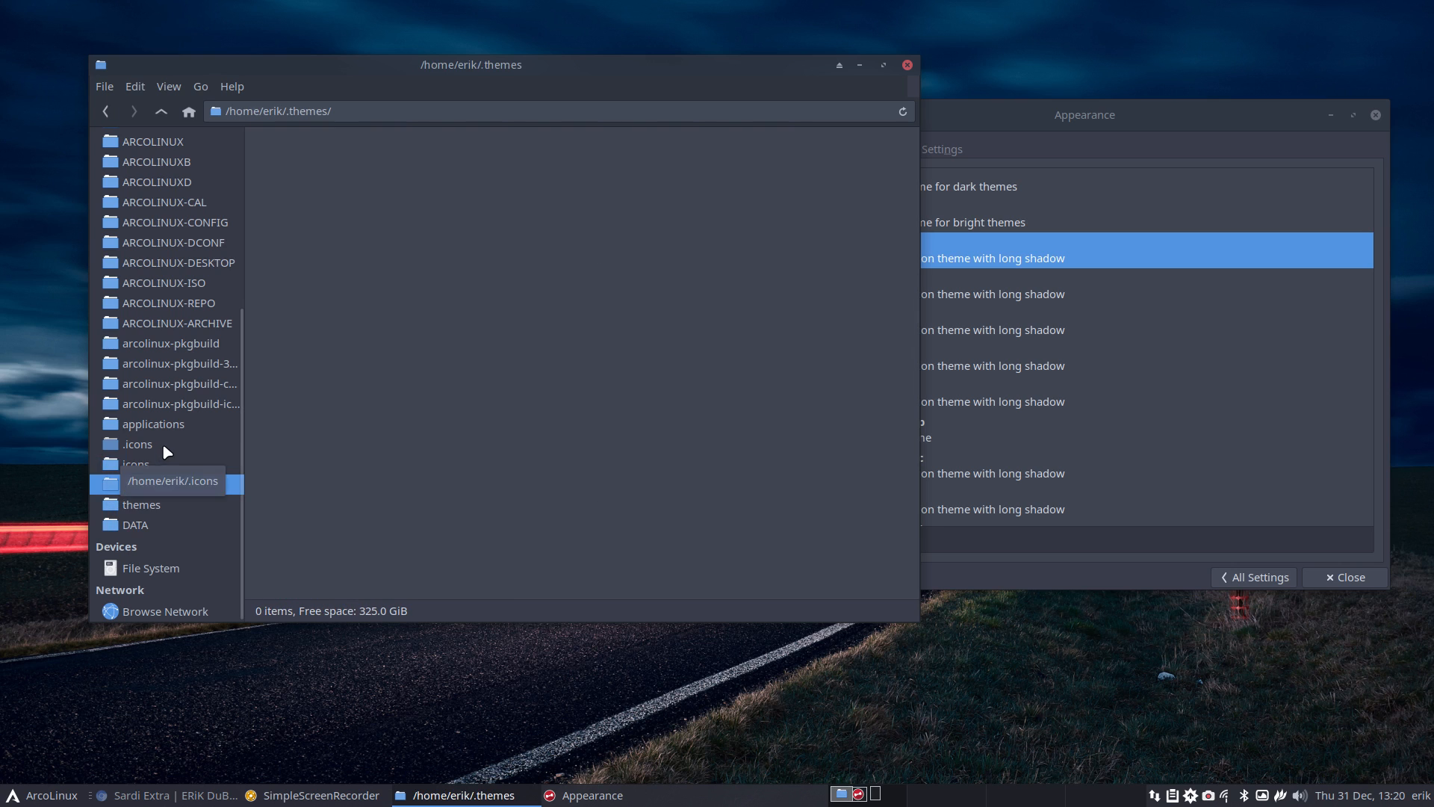
{"action": "left_click", "coordinate": [162, 444]}
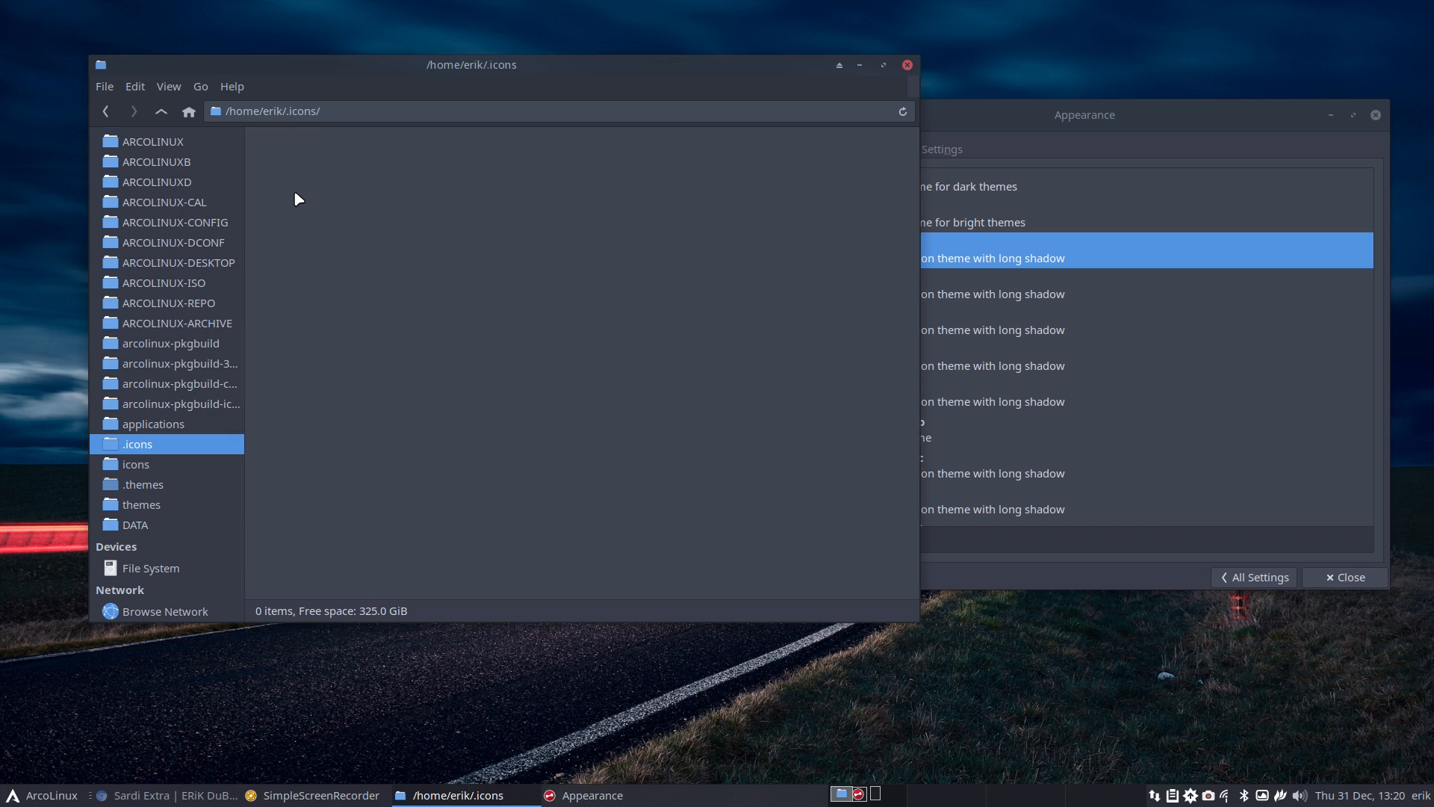
{"action": "key", "text": "ctrl+v"}
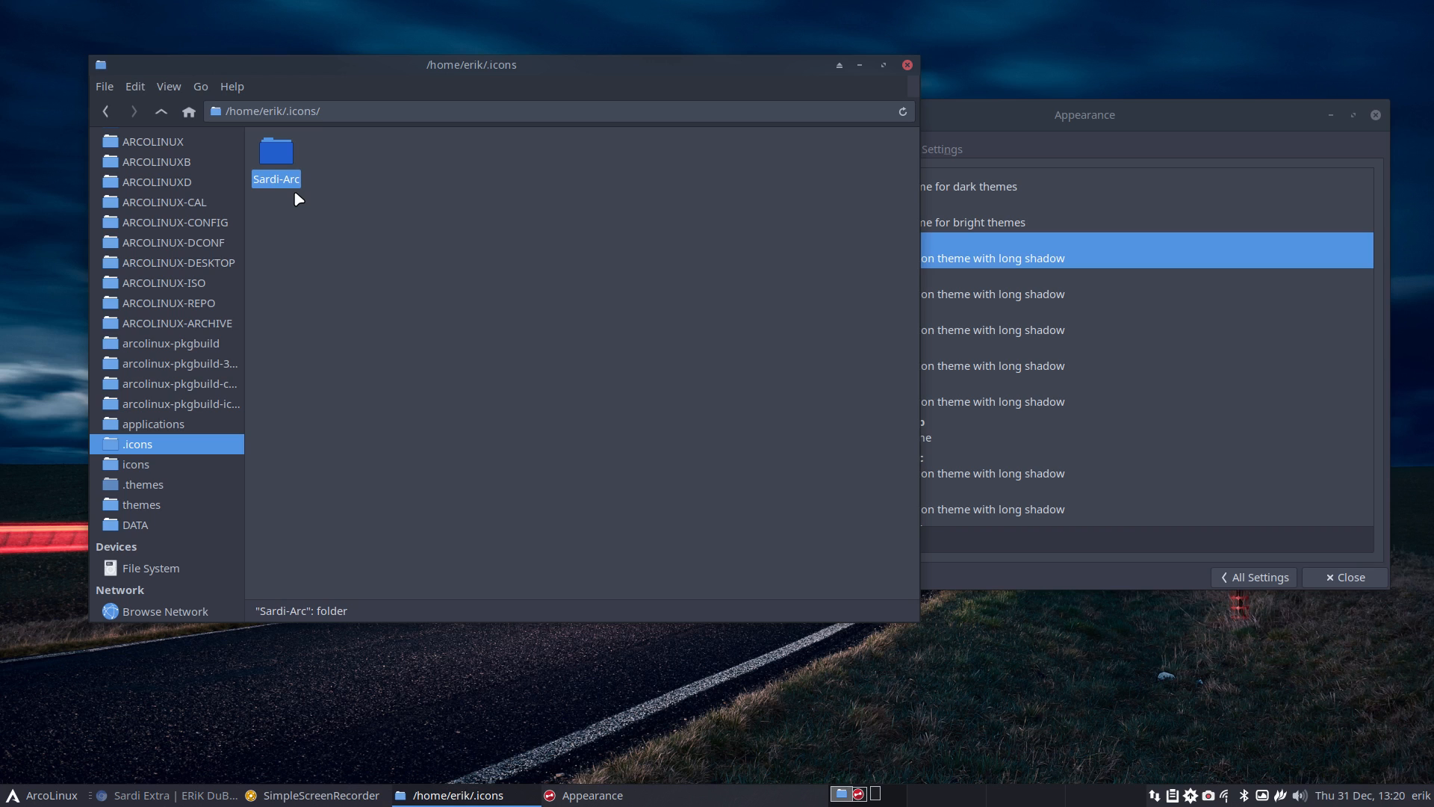
- Rename the copied Sardi-Arc folder as Sardi-Ghost-Flexible-Arc, checking the naming against the icon theme list
{"action": "key", "text": "F2"}
{"action": "key", "text": "End"}
{"action": "key", "text": "BackSpace"}
{"action": "key", "text": "BackSpace"}
{"action": "key", "text": "BackSpace"}
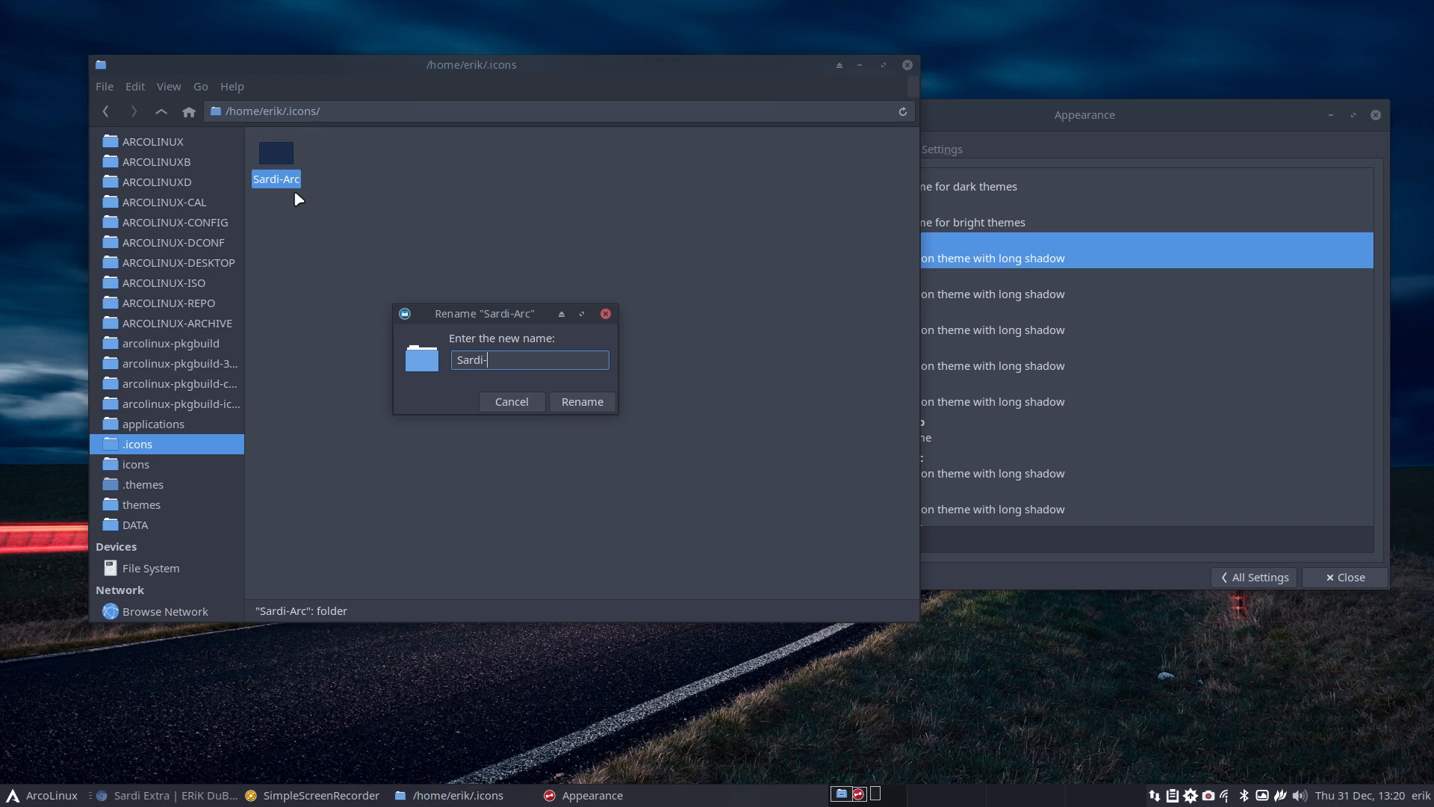
{"action": "type", "text": "Ghost"}
{"action": "left_click", "coordinate": [986, 112]}
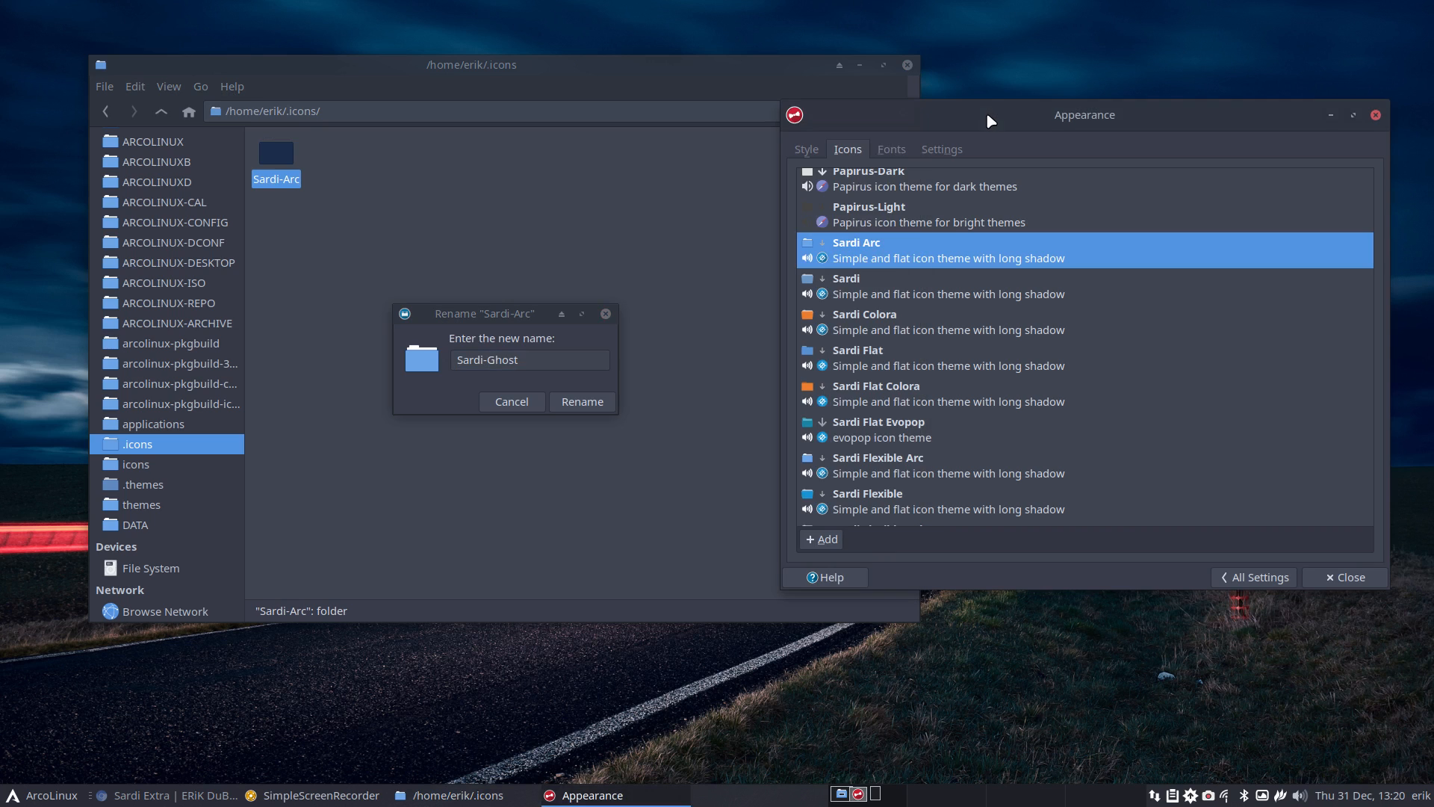
{"action": "scroll", "coordinate": [893, 366], "scroll_direction": "down", "scroll_amount": 5}
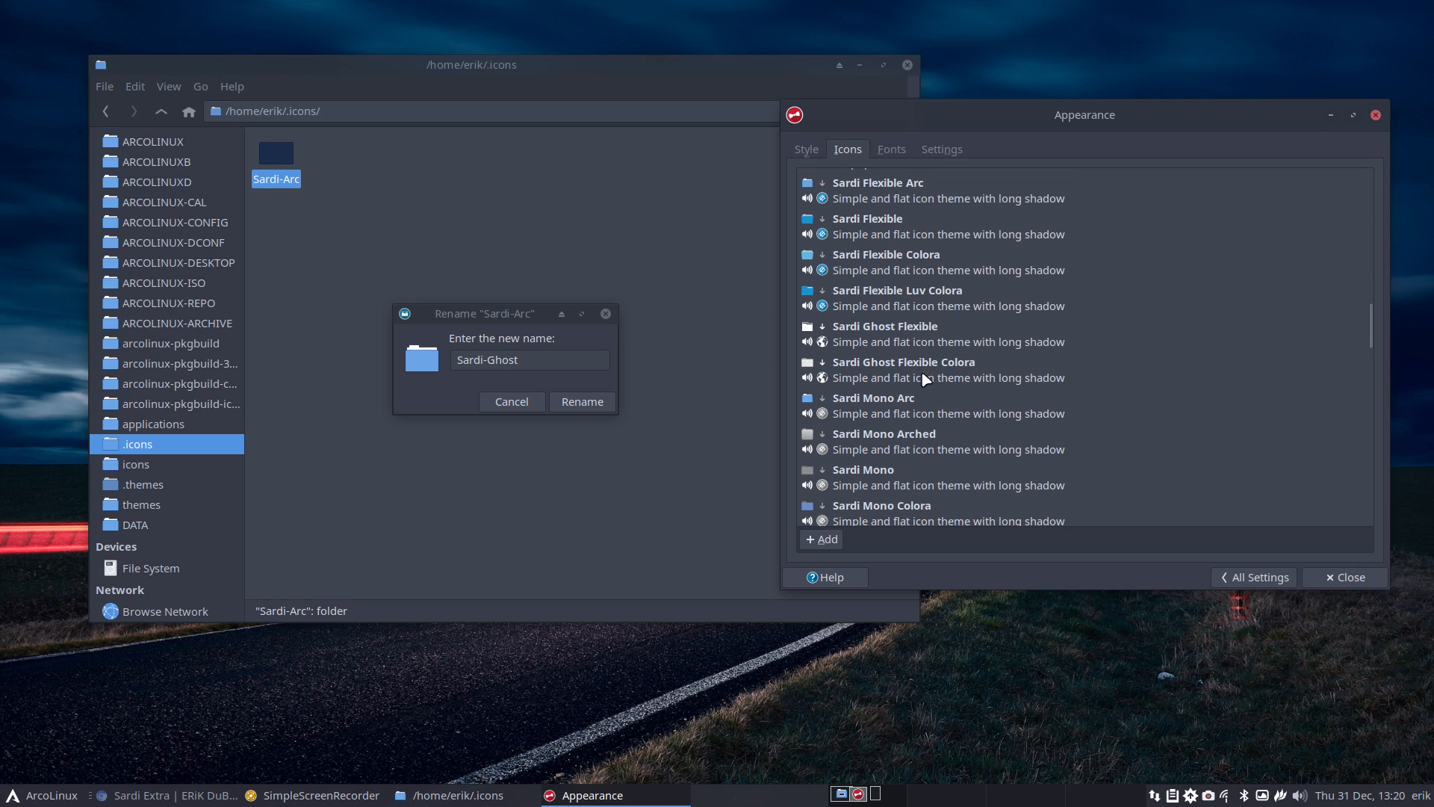
{"action": "left_click", "coordinate": [526, 312]}
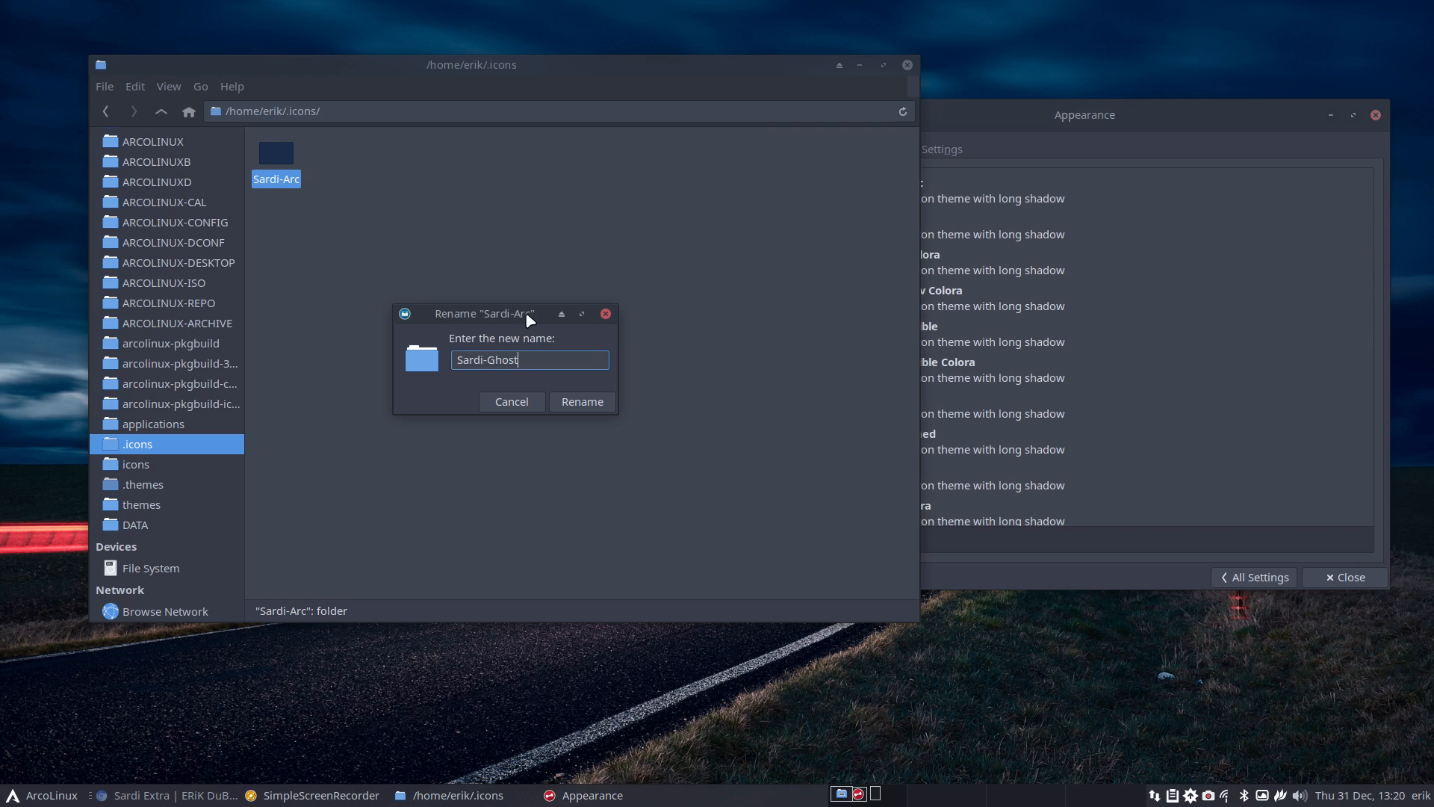
{"action": "type", "text": "-Flexible-Arc"}
{"action": "key", "text": "Return"}
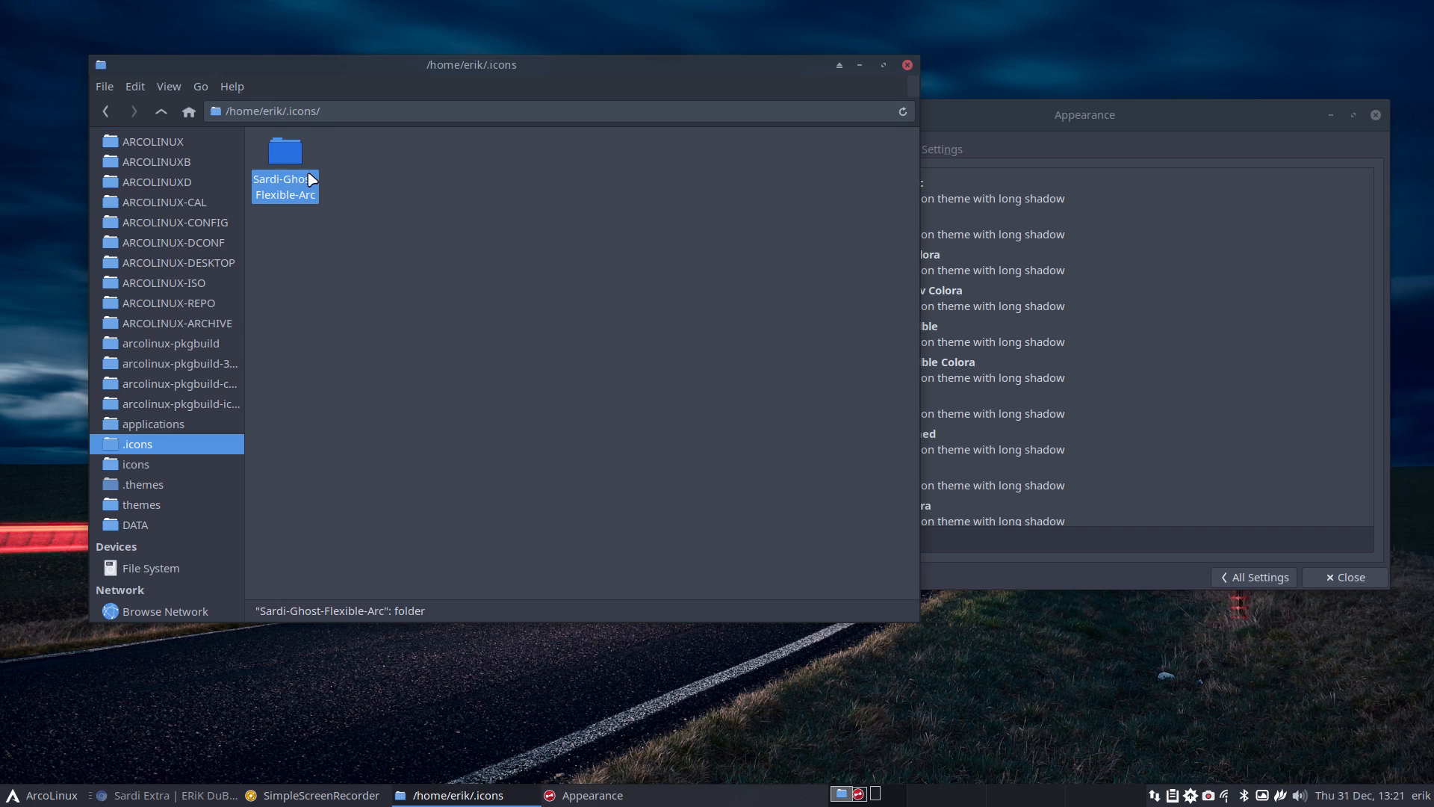
- Open the index.theme file from the Sardi-Ghost-Flexible-Arc folder in Atom and maximize the editor window
{"action": "left_click_drag", "start_coordinate": [1052, 109], "coordinate": [1186, 139]}
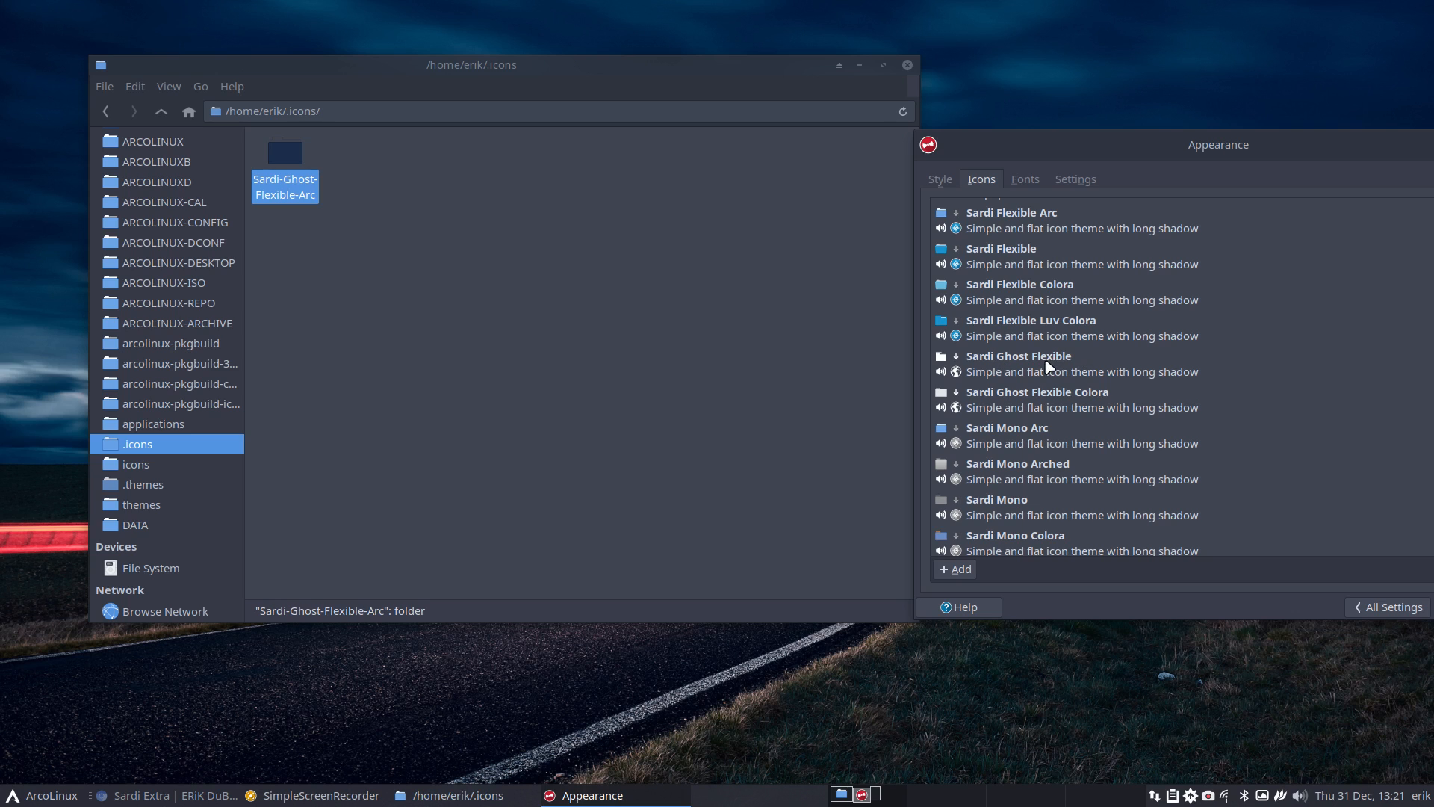
{"action": "double_click", "coordinate": [288, 167]}
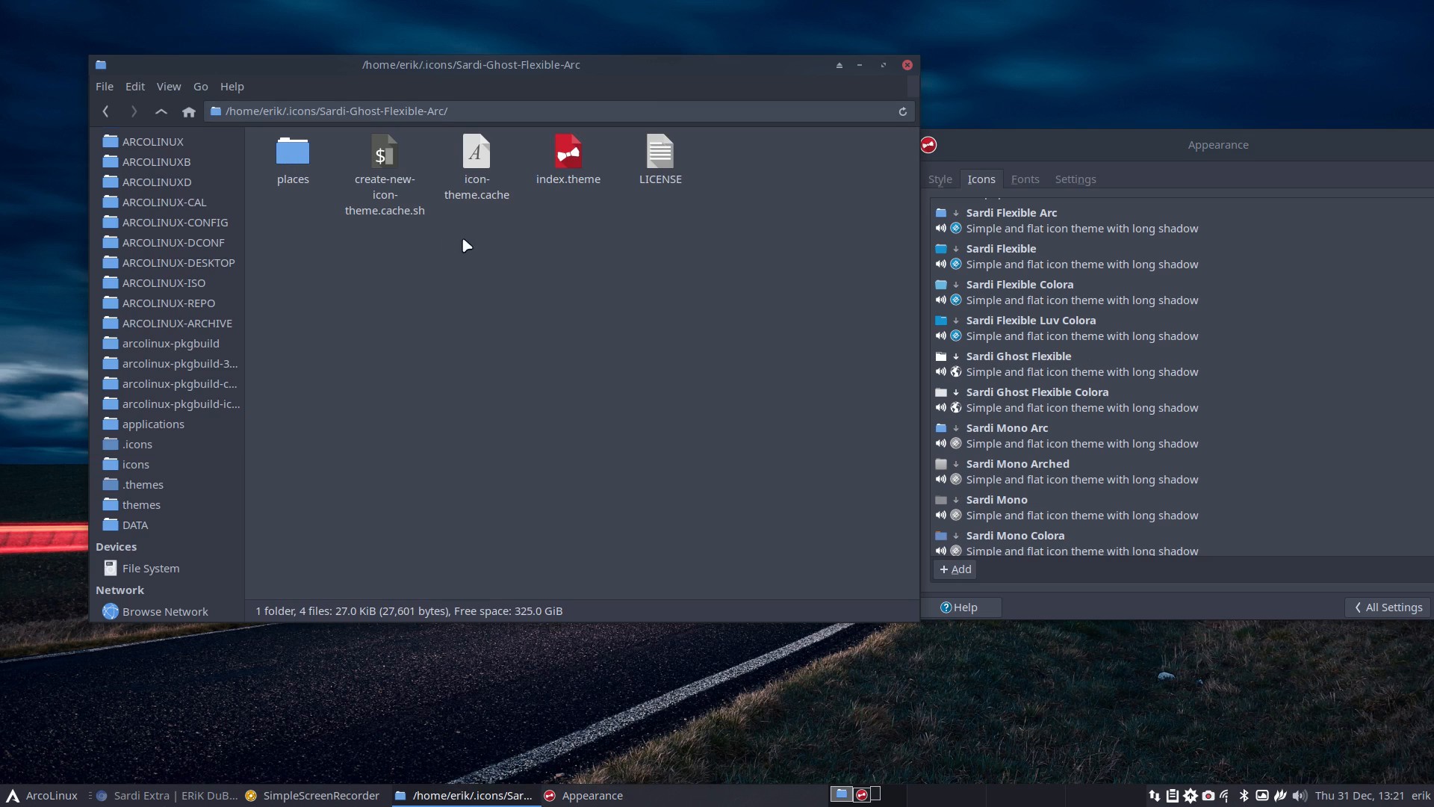
{"action": "double_click", "coordinate": [571, 156]}
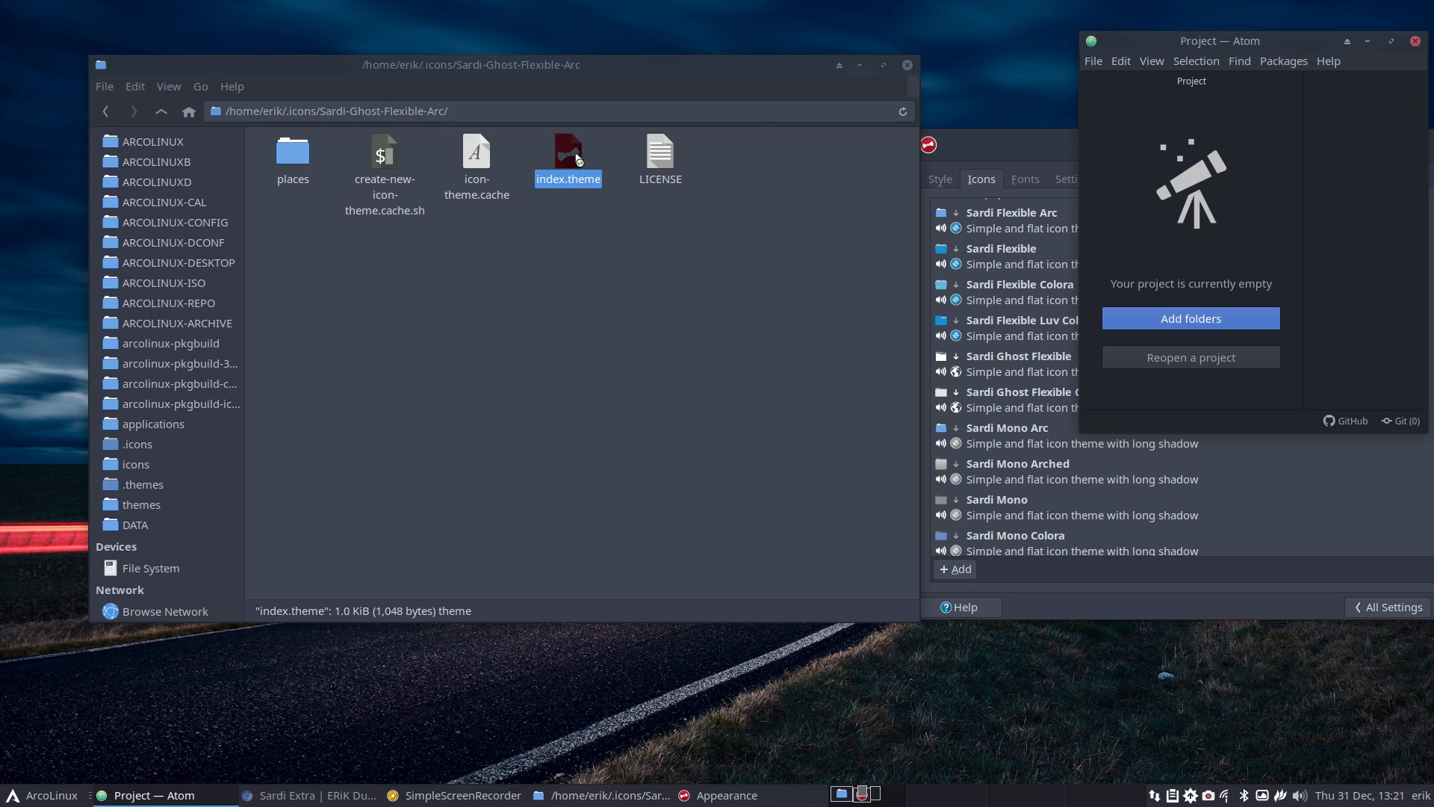
{"action": "double_click", "coordinate": [1236, 43]}
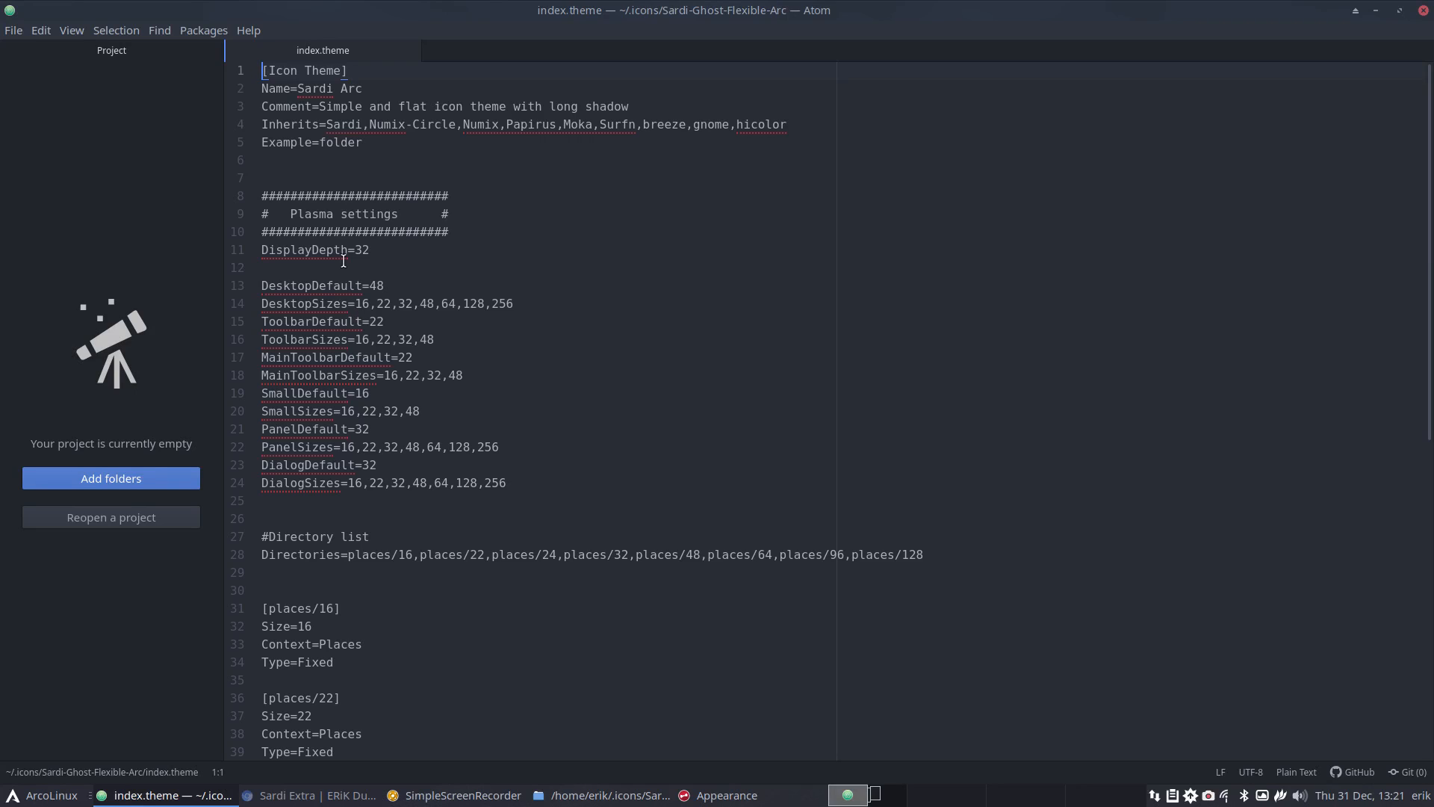
- Add Sardi-Ghost-Flexible as the first entry of the Inherits line, before Sardi, and save index.theme
{"action": "left_click", "coordinate": [240, 124]}
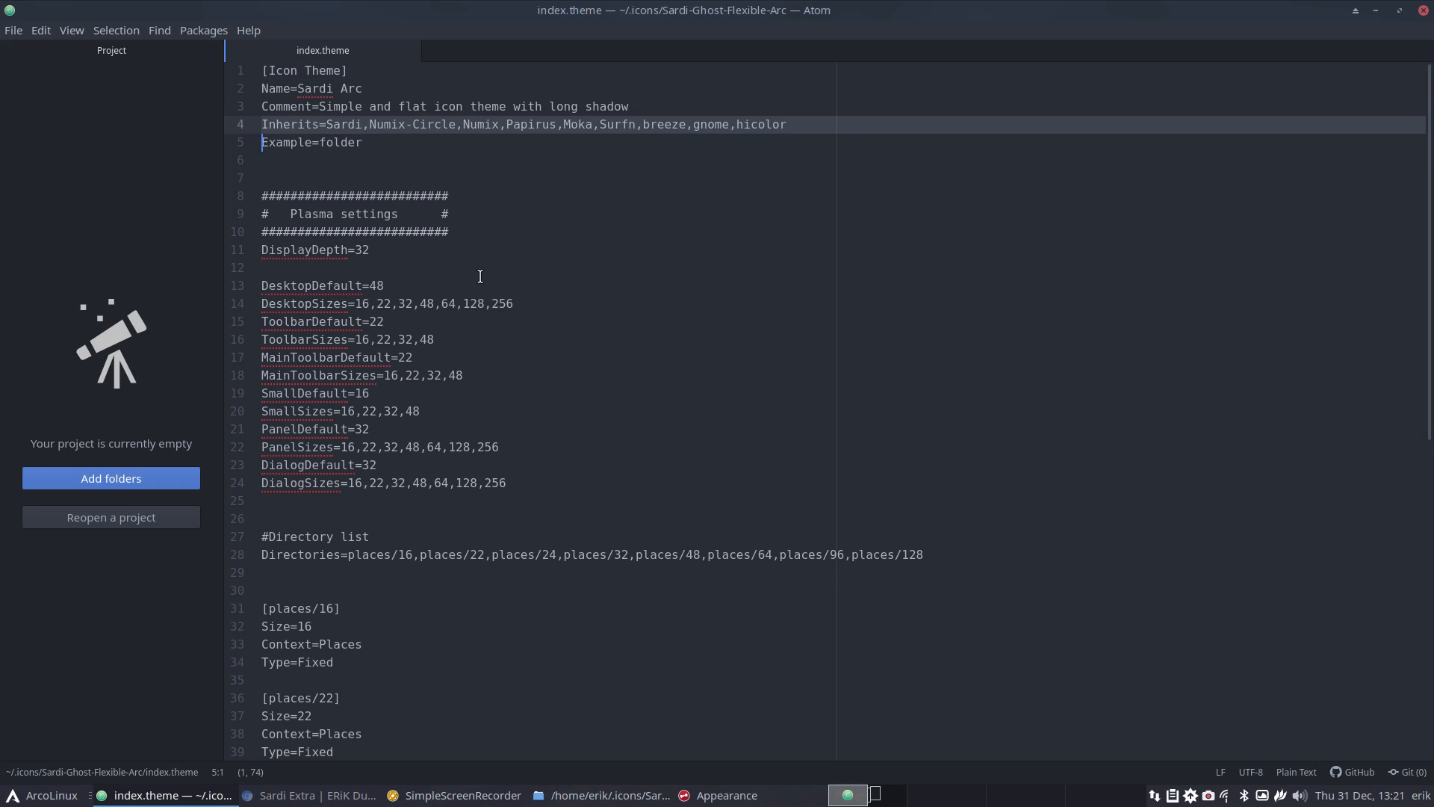
{"action": "key", "text": "ctrl+equal"}
{"action": "key", "text": "ctrl+equal"}
{"action": "key", "text": "ctrl+equal"}
{"action": "key", "text": "ctrl+equal"}
{"action": "key", "text": "ctrl+equal"}
{"action": "key", "text": "ctrl+equal"}
{"action": "key", "text": "ctrl+equal"}
{"action": "key", "text": "ctrl+equal"}
{"action": "key", "text": "ctrl+equal"}
{"action": "key", "text": "ctrl+equal"}
{"action": "key", "text": "ctrl+equal"}
{"action": "key", "text": "ctrl+equal"}
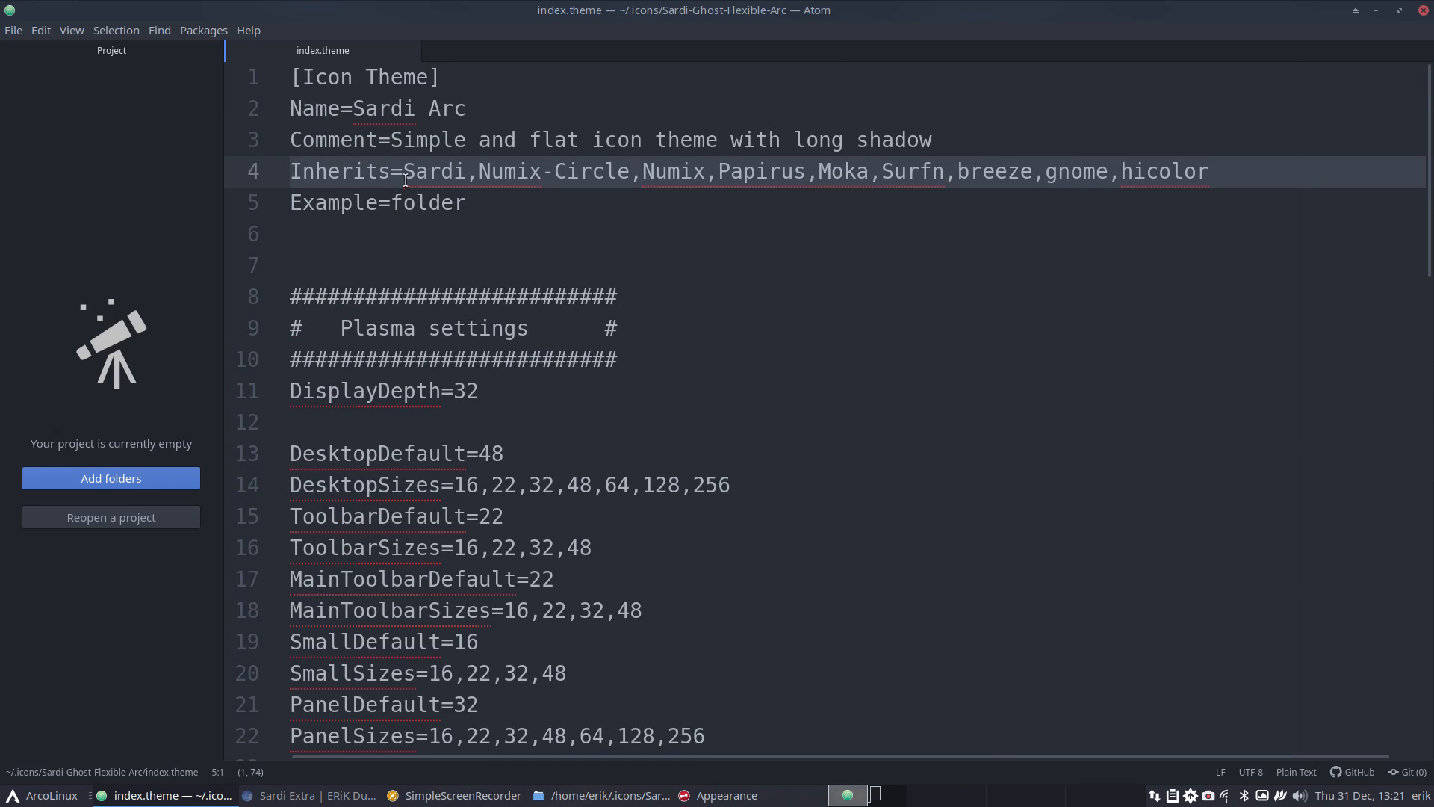
{"action": "left_click", "coordinate": [406, 175]}
{"action": "type", "text": "S"}
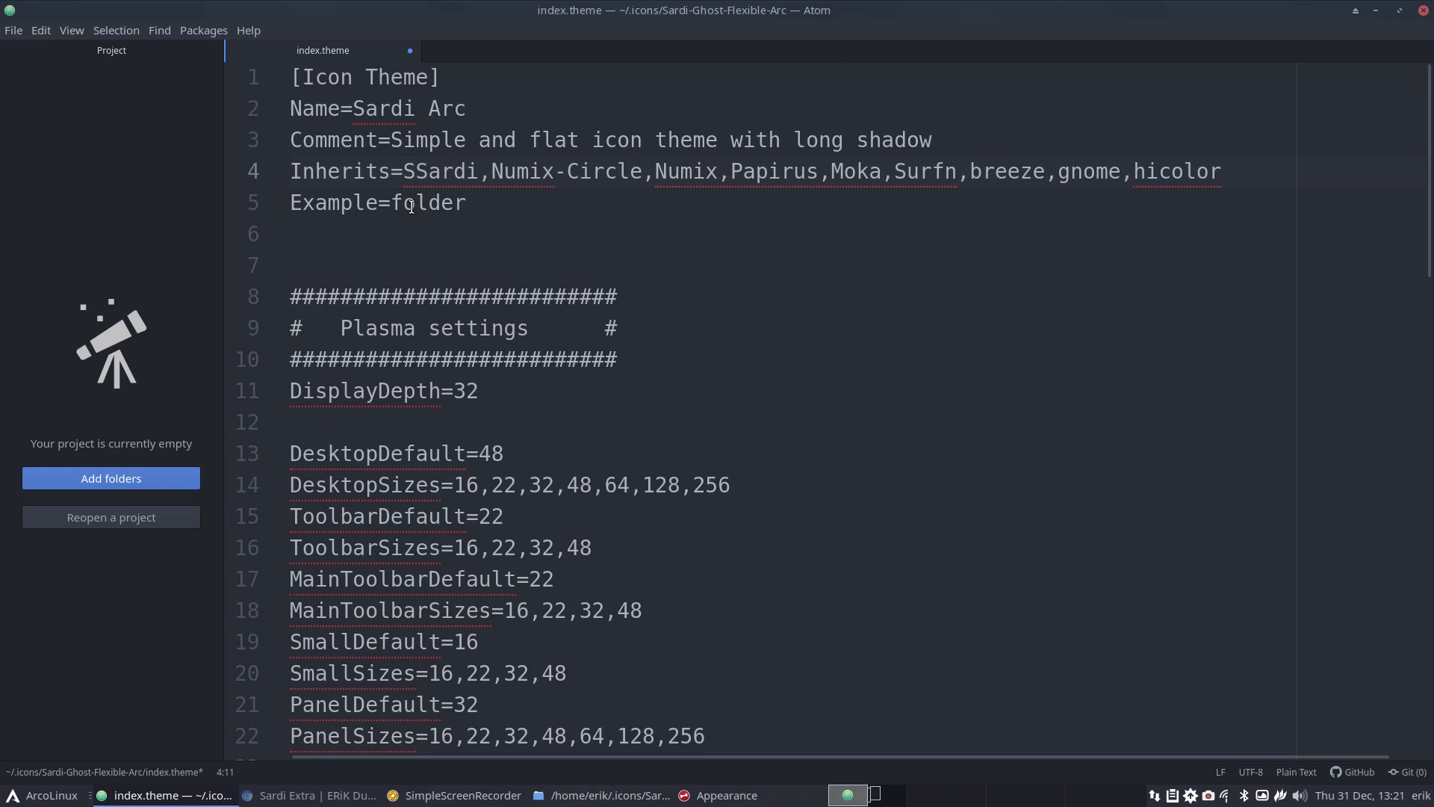
{"action": "type", "text": "ardi"}
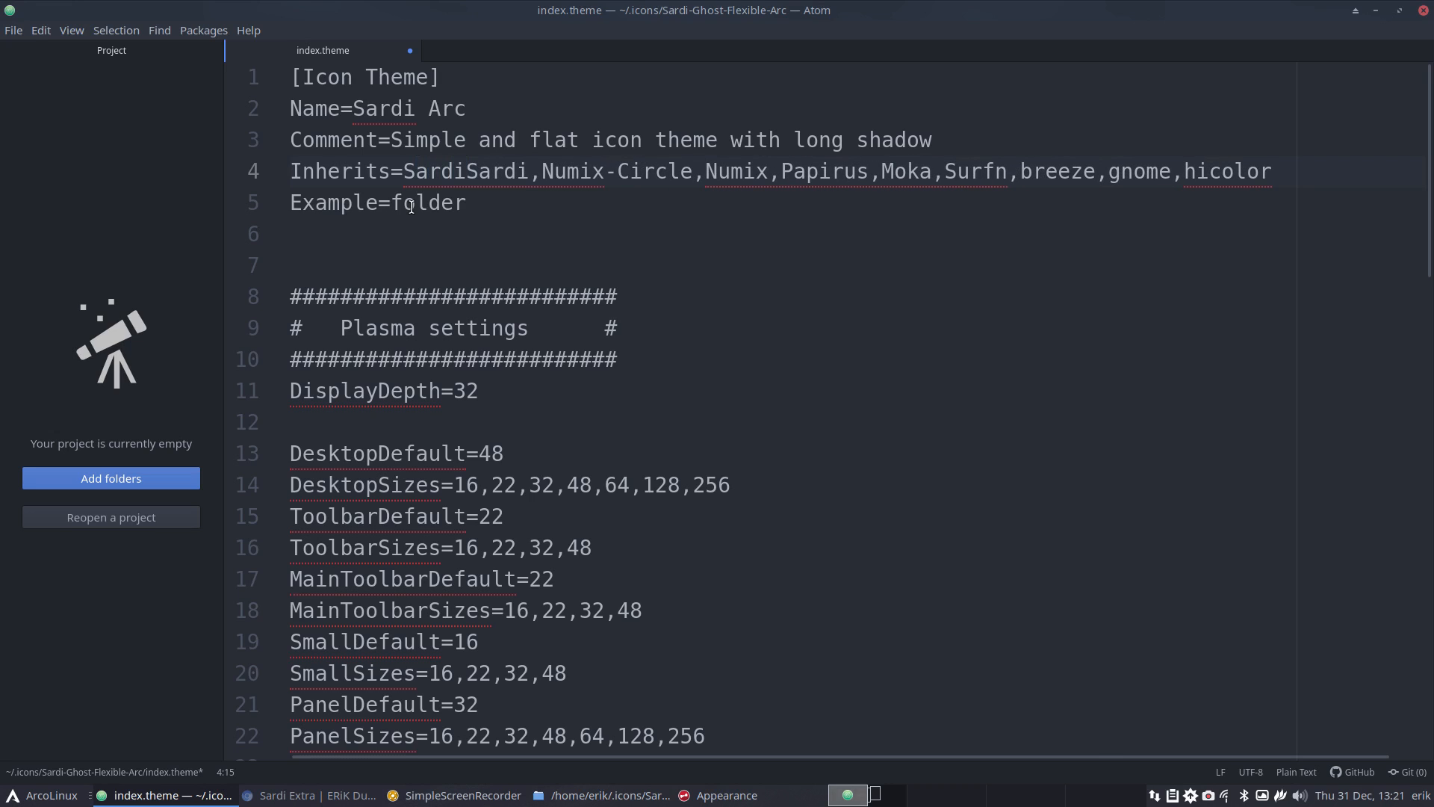
{"action": "type", "text": "-Ghost"}
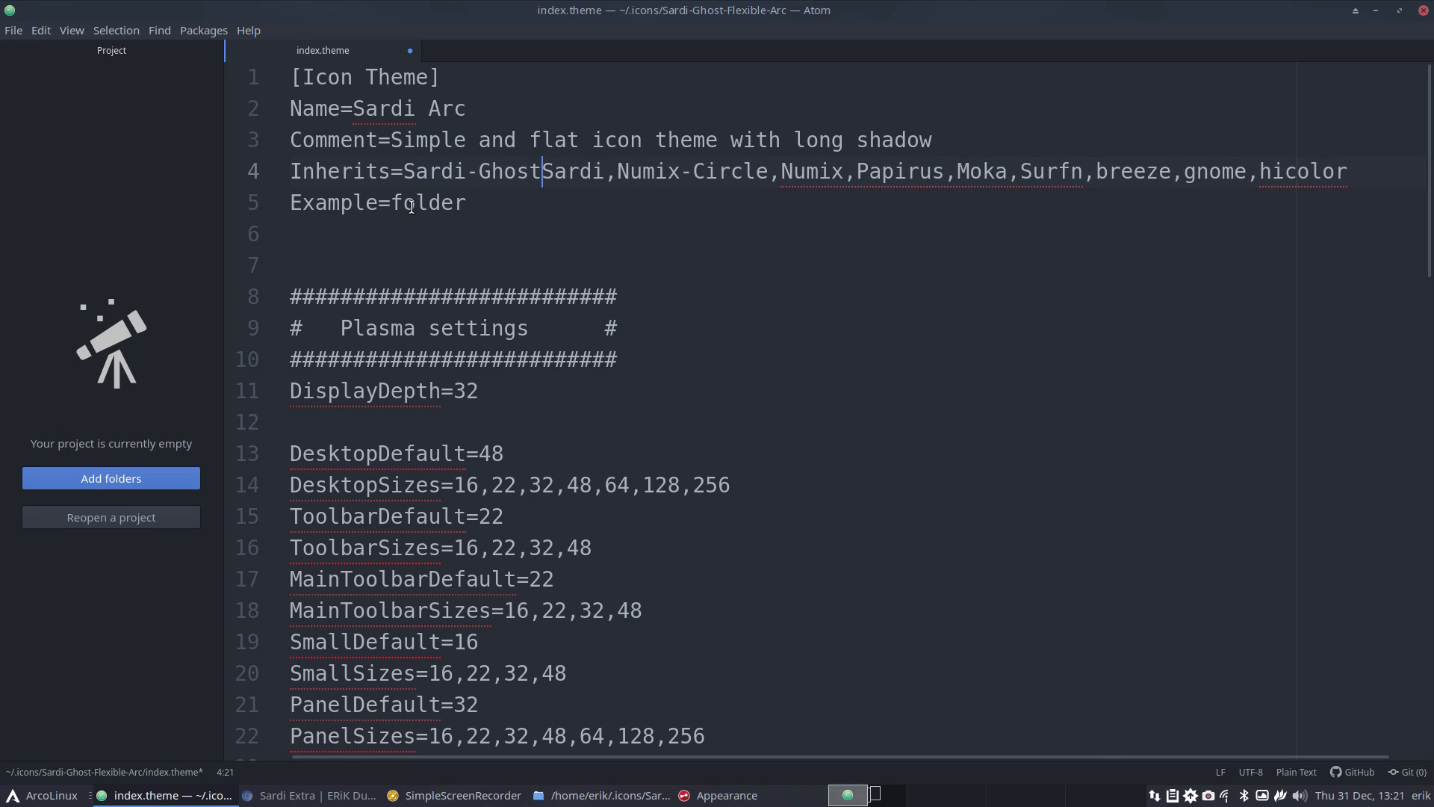
{"action": "type", "text": "-Flexible,"}
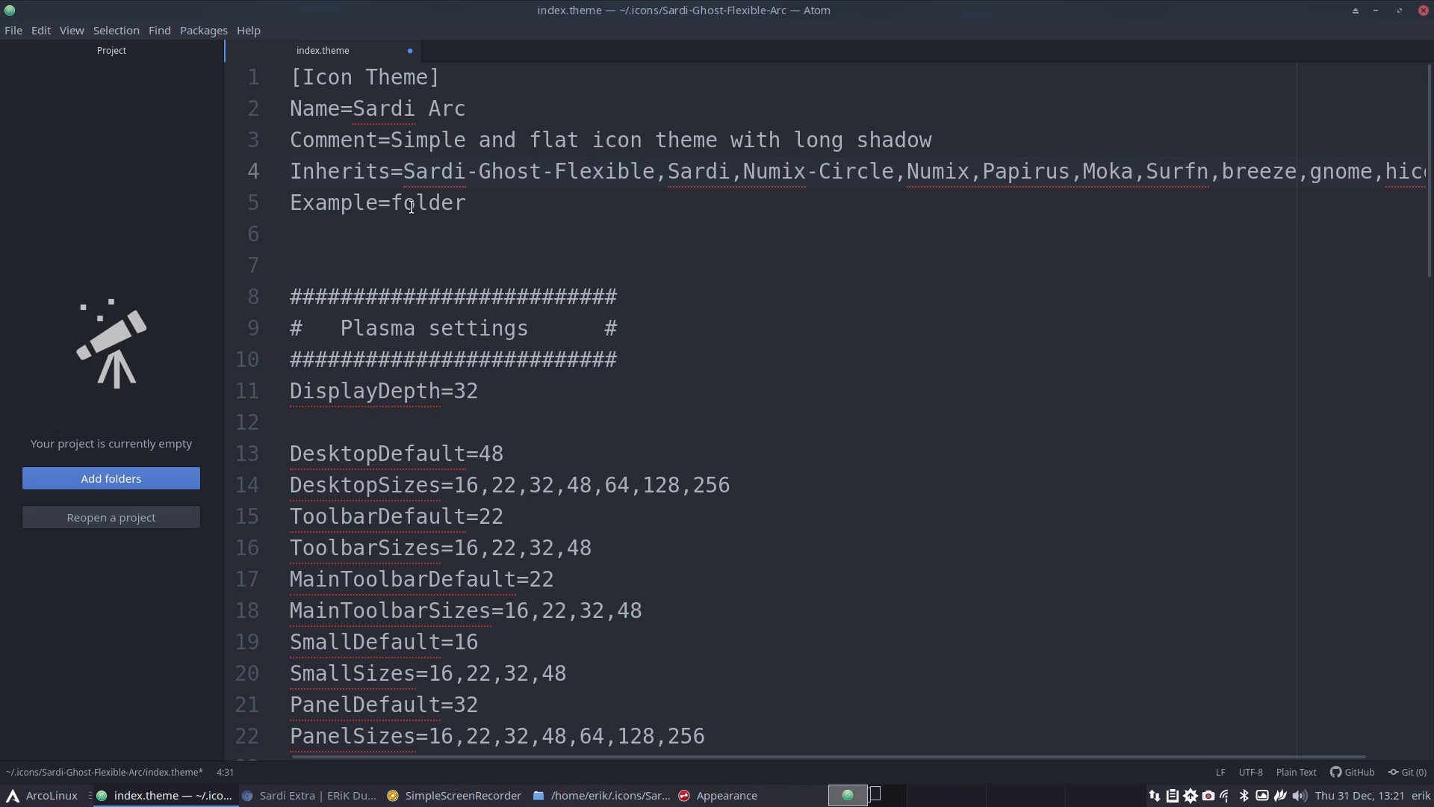
{"action": "key", "text": "ctrl+s"}
{"action": "left_click_drag", "start_coordinate": [720, 19], "coordinate": [623, 212]}
{"action": "double_click", "coordinate": [624, 221]}
{"action": "left_click", "coordinate": [473, 109]}
{"action": "left_click", "coordinate": [430, 107]}
{"action": "type", "text": "Flexib"}
{"action": "key", "text": "Tab"}
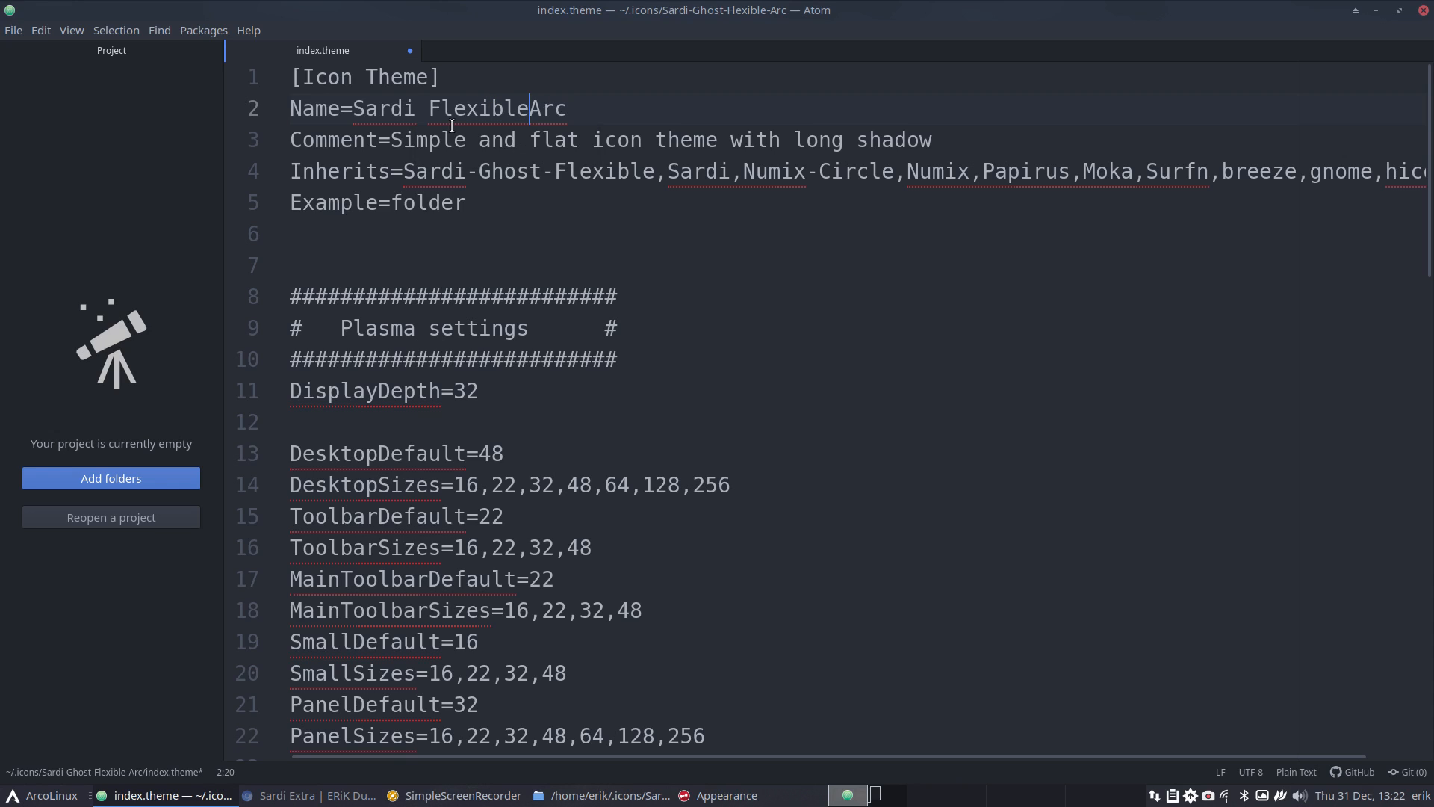
{"action": "key", "text": "BackSpace"}
{"action": "key", "text": "BackSpace"}
{"action": "key", "text": "BackSpace"}
{"action": "key", "text": "BackSpace"}
{"action": "key", "text": "BackSpace"}
{"action": "key", "text": "BackSpace"}
{"action": "key", "text": "BackSpace"}
{"action": "key", "text": "BackSpace"}
- Change the theme's Name value to "Sardi Ghost Flexible Arc" and save index.theme
{"action": "type", "text": "Ghjost"}
{"action": "key", "text": "BackSpace"}
{"action": "key", "text": "BackSpace"}
{"action": "key", "text": "BackSpace"}
{"action": "key", "text": "BackSpace"}
{"action": "type", "text": "ost Flexible"}
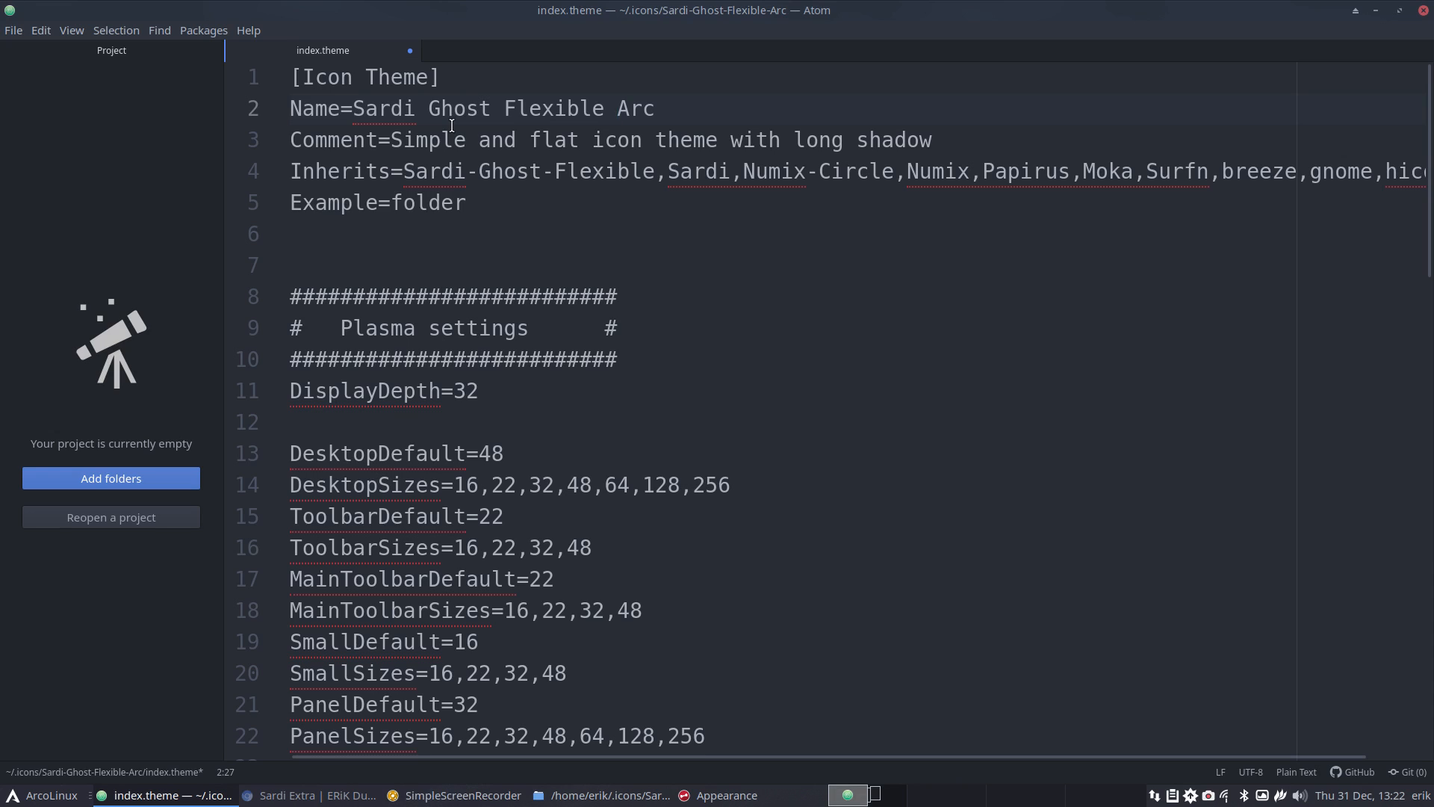
{"action": "key", "text": "ctrl+s"}
- Review the Comment text and the Sardi-Ghost-Flexible entry of the Inherits line, checking the application icons in the settings manager and launcher
{"action": "left_click_drag", "start_coordinate": [391, 139], "coordinate": [937, 140]}
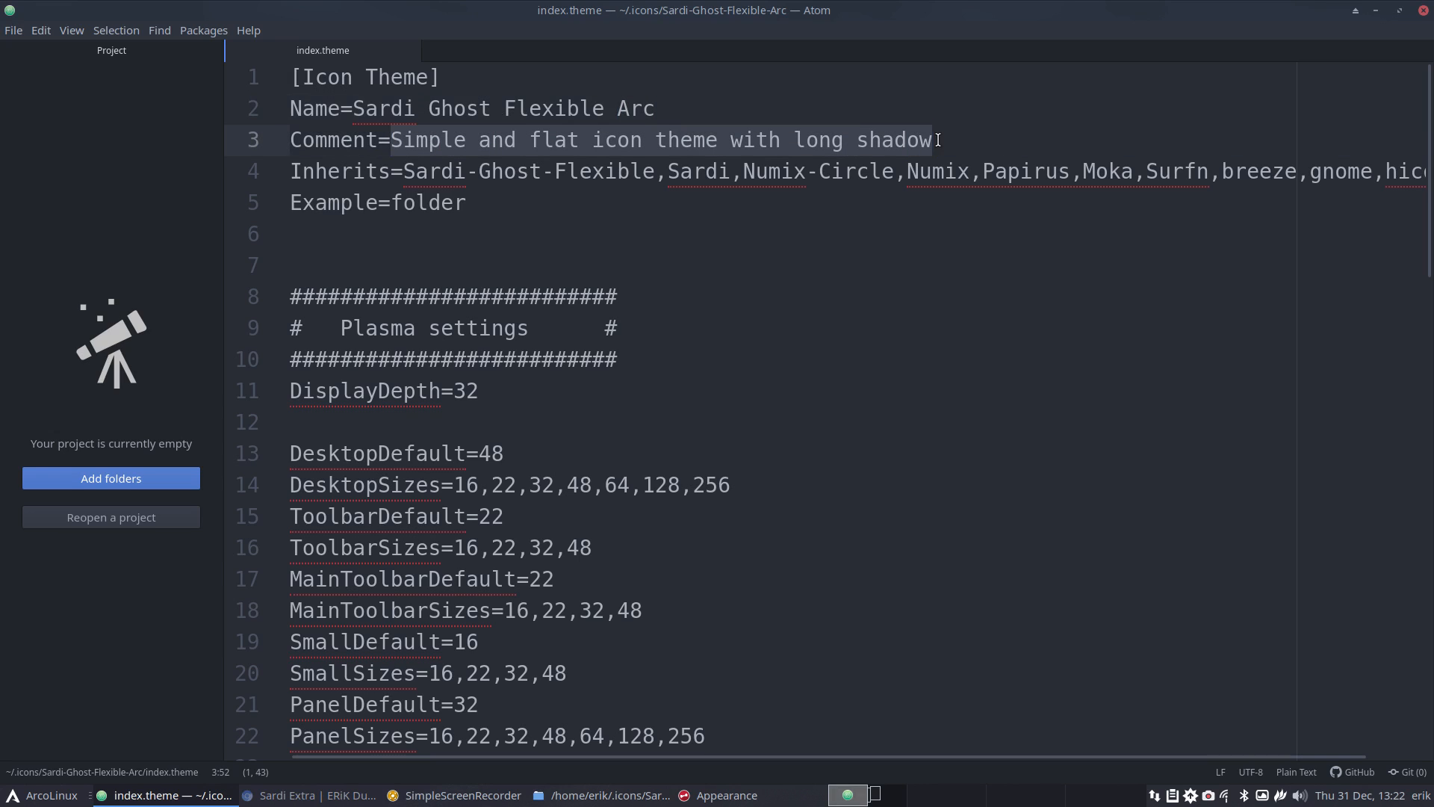
{"action": "left_click_drag", "start_coordinate": [403, 171], "coordinate": [665, 168]}
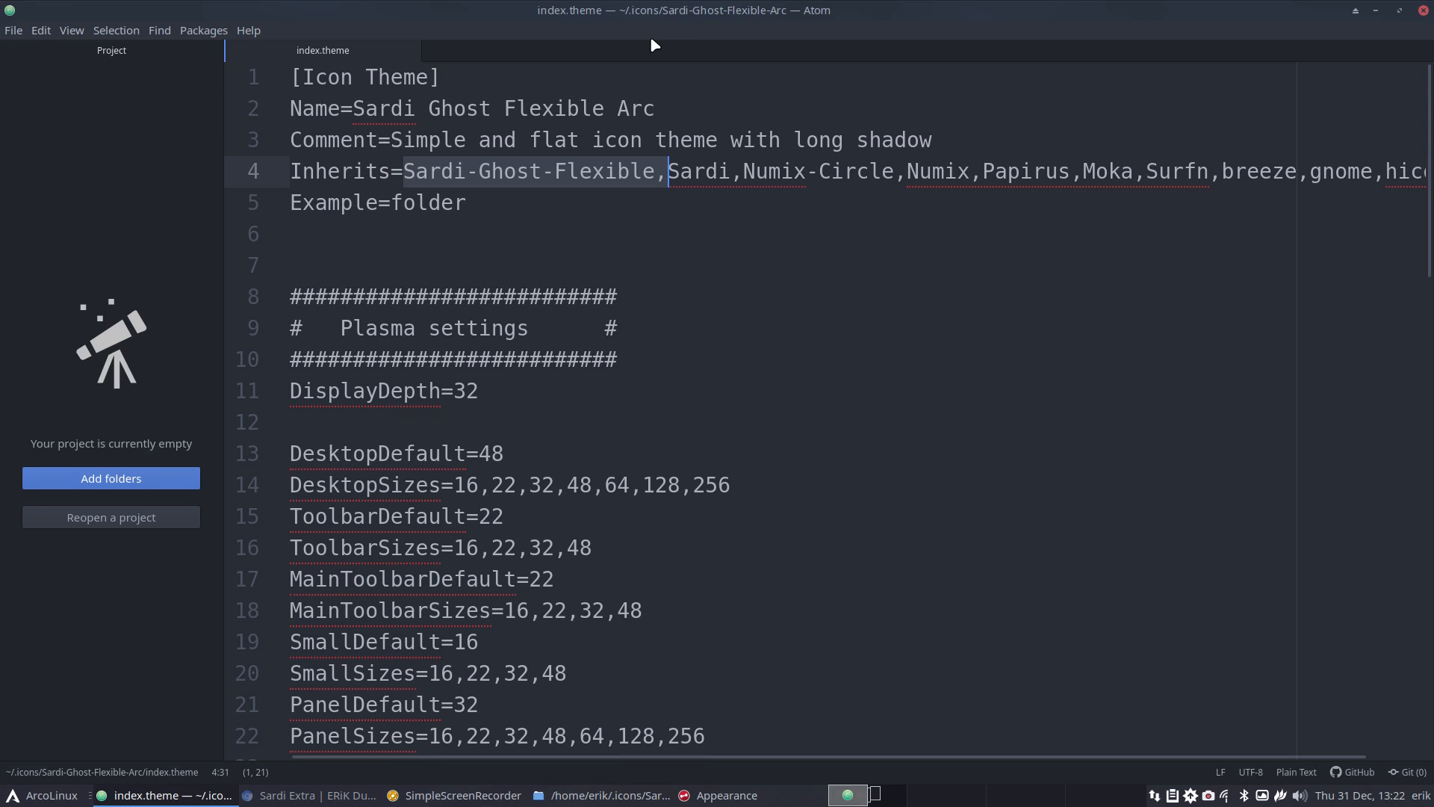
{"action": "key", "text": "ctrl+alt+m"}
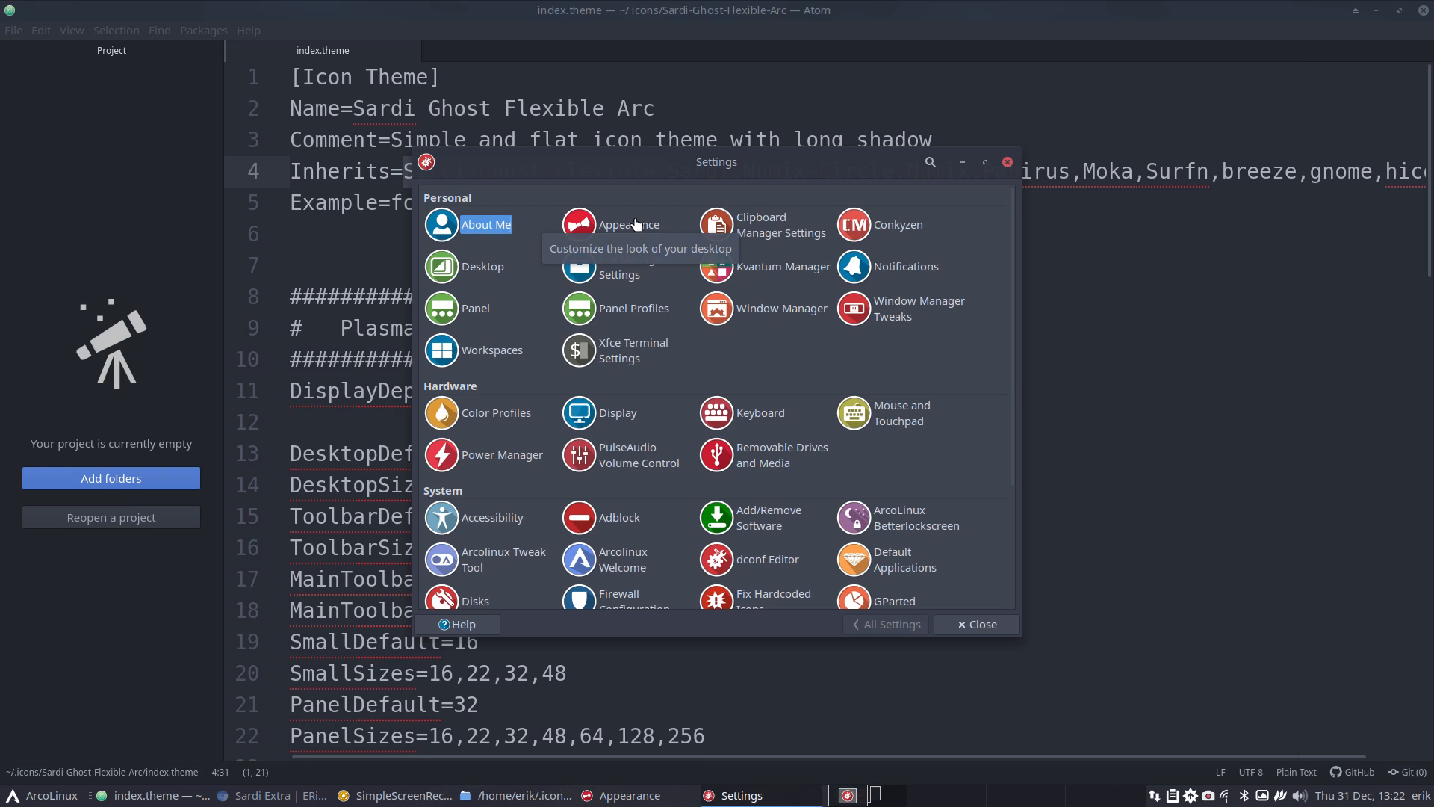
{"action": "left_click", "coordinate": [1007, 164]}
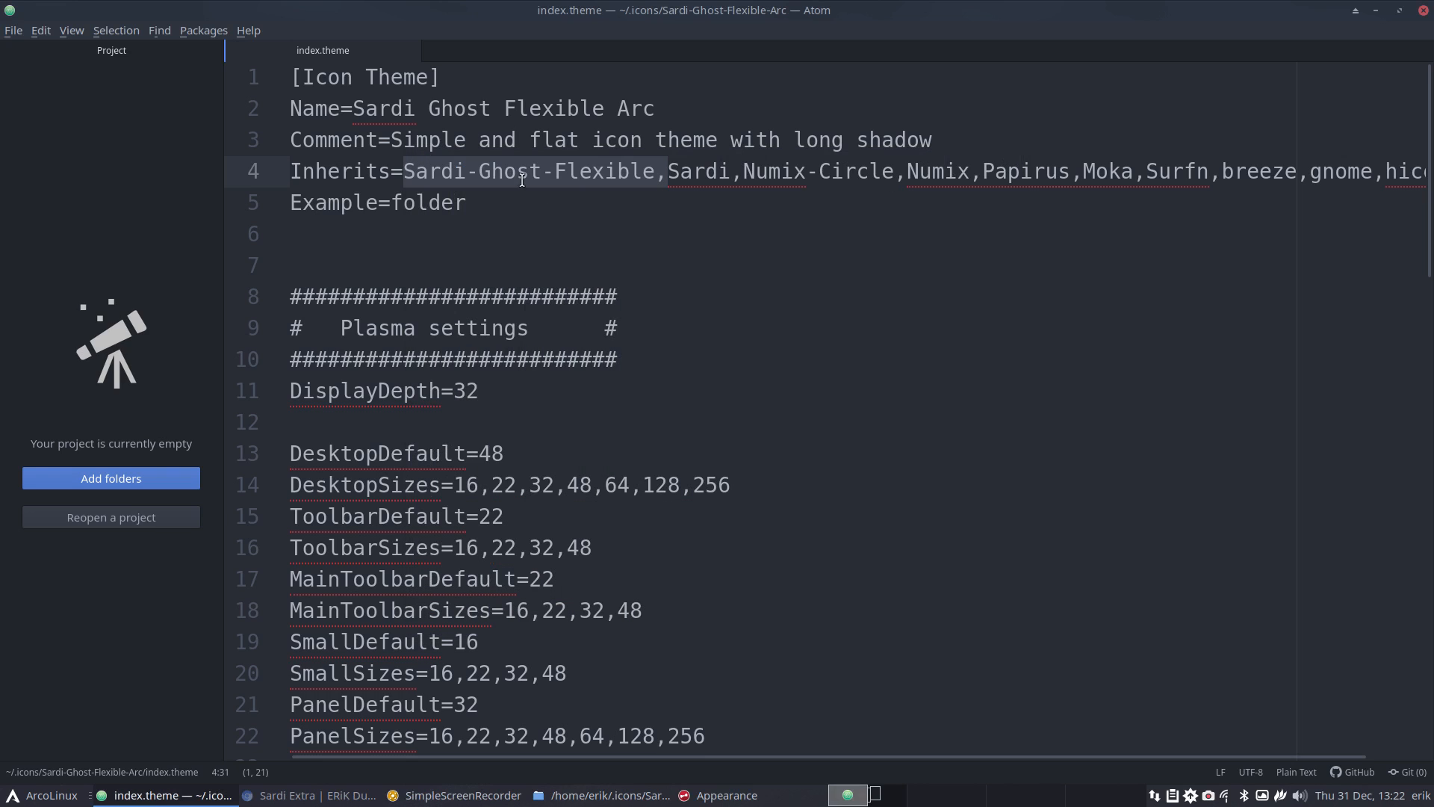
{"action": "left_click", "coordinate": [486, 172]}
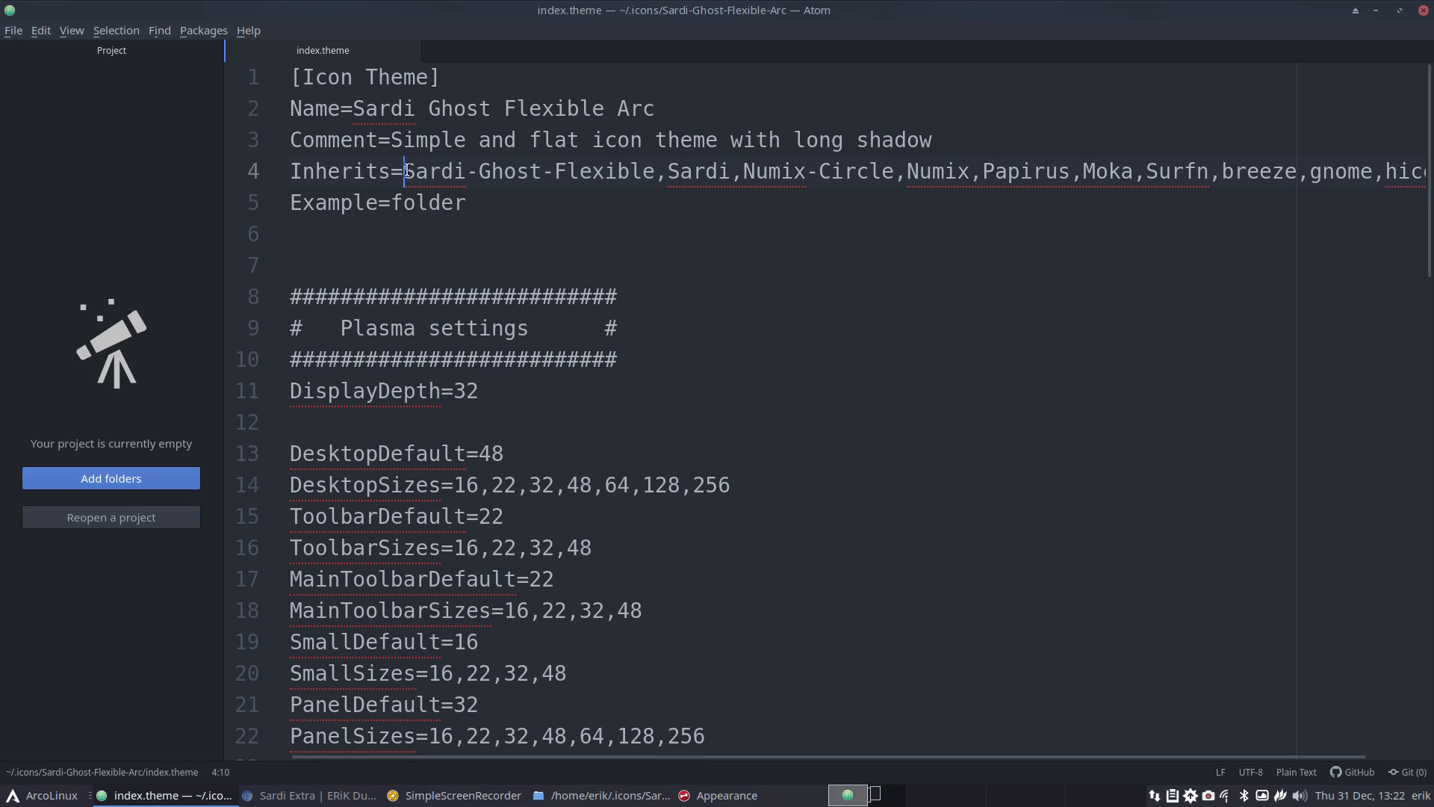
{"action": "left_click_drag", "start_coordinate": [404, 168], "coordinate": [653, 165]}
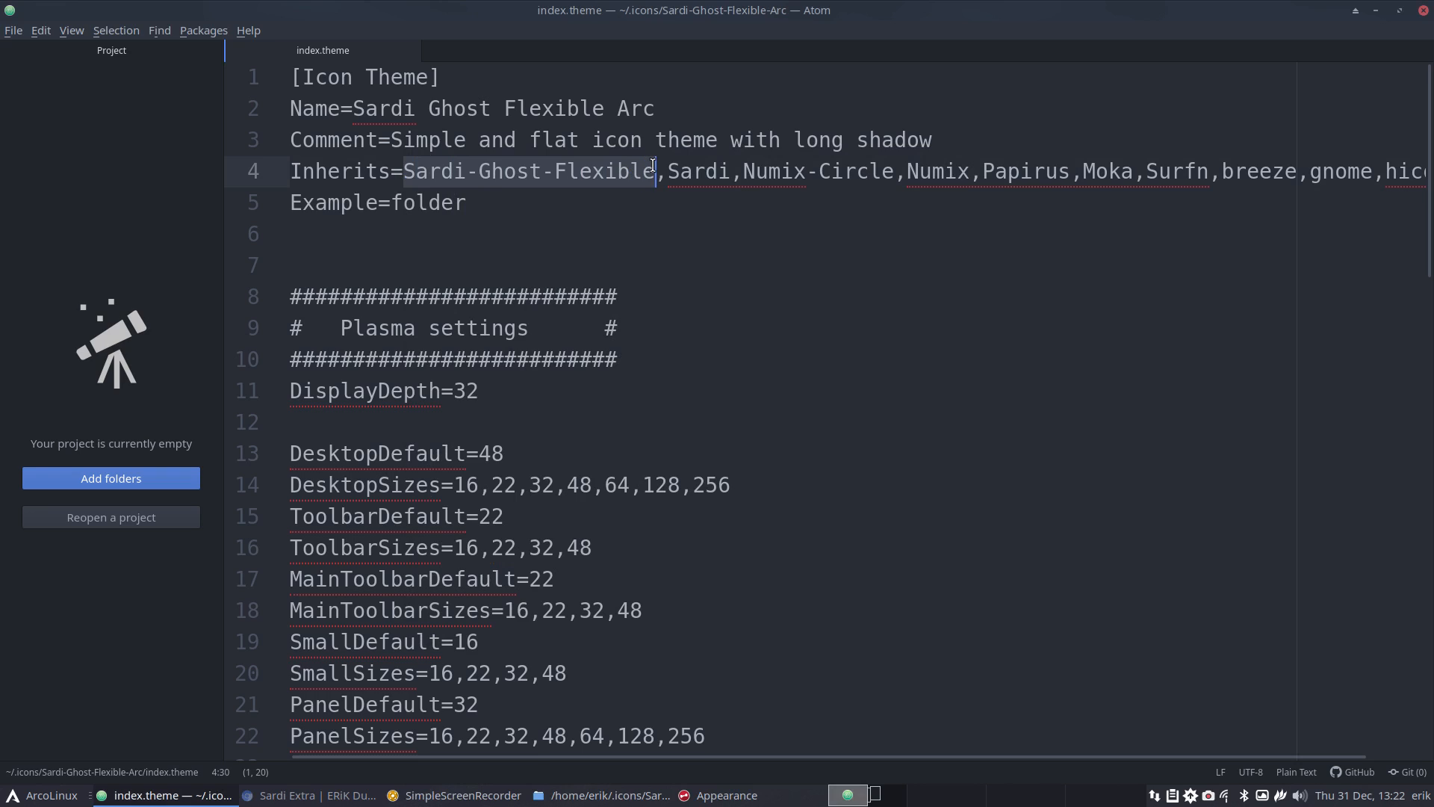
{"action": "left_click", "coordinate": [45, 795]}
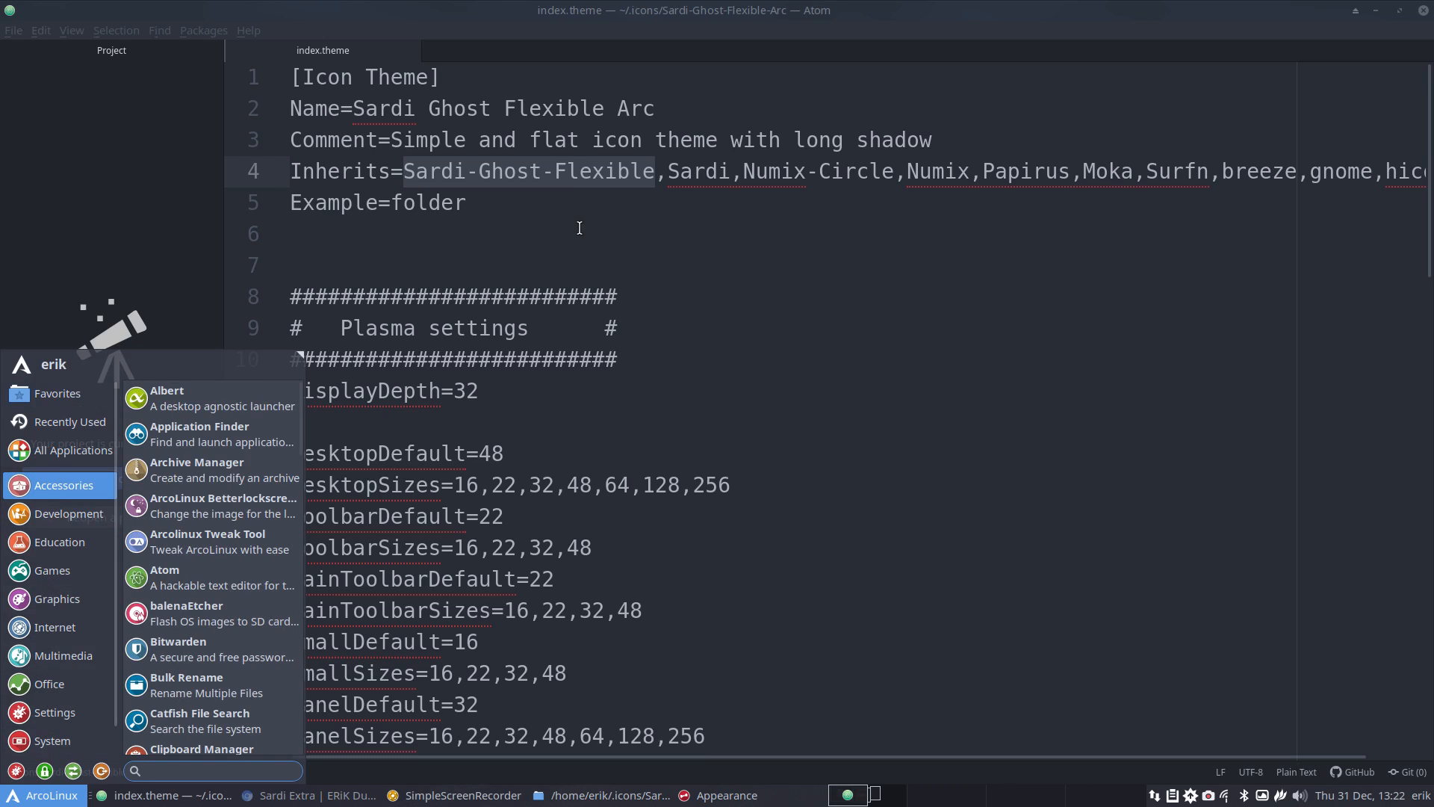
{"action": "left_click", "coordinate": [667, 179]}
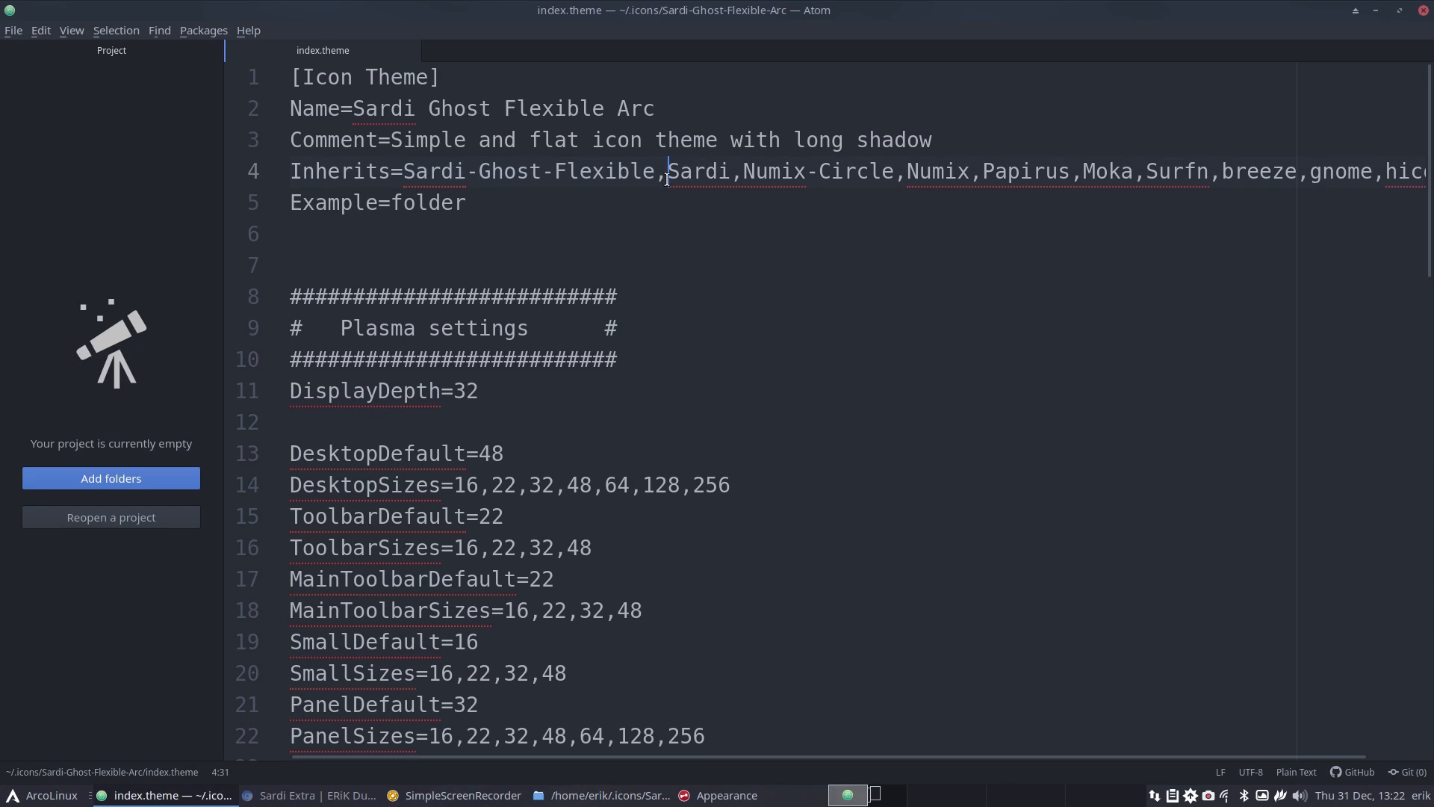
- Examine the fallback order of the remaining themes in the Inherits line, including Sardi, Numix-Circle, Numix, Papirus, Moka and Surfn
{"action": "left_click_drag", "start_coordinate": [667, 179], "coordinate": [883, 171]}
{"action": "left_click", "coordinate": [914, 170]}
{"action": "left_click", "coordinate": [998, 170]}
{"action": "left_click_drag", "start_coordinate": [1075, 166], "coordinate": [1119, 178]}
{"action": "left_click", "coordinate": [1123, 169]}
{"action": "left_click", "coordinate": [1197, 169]}
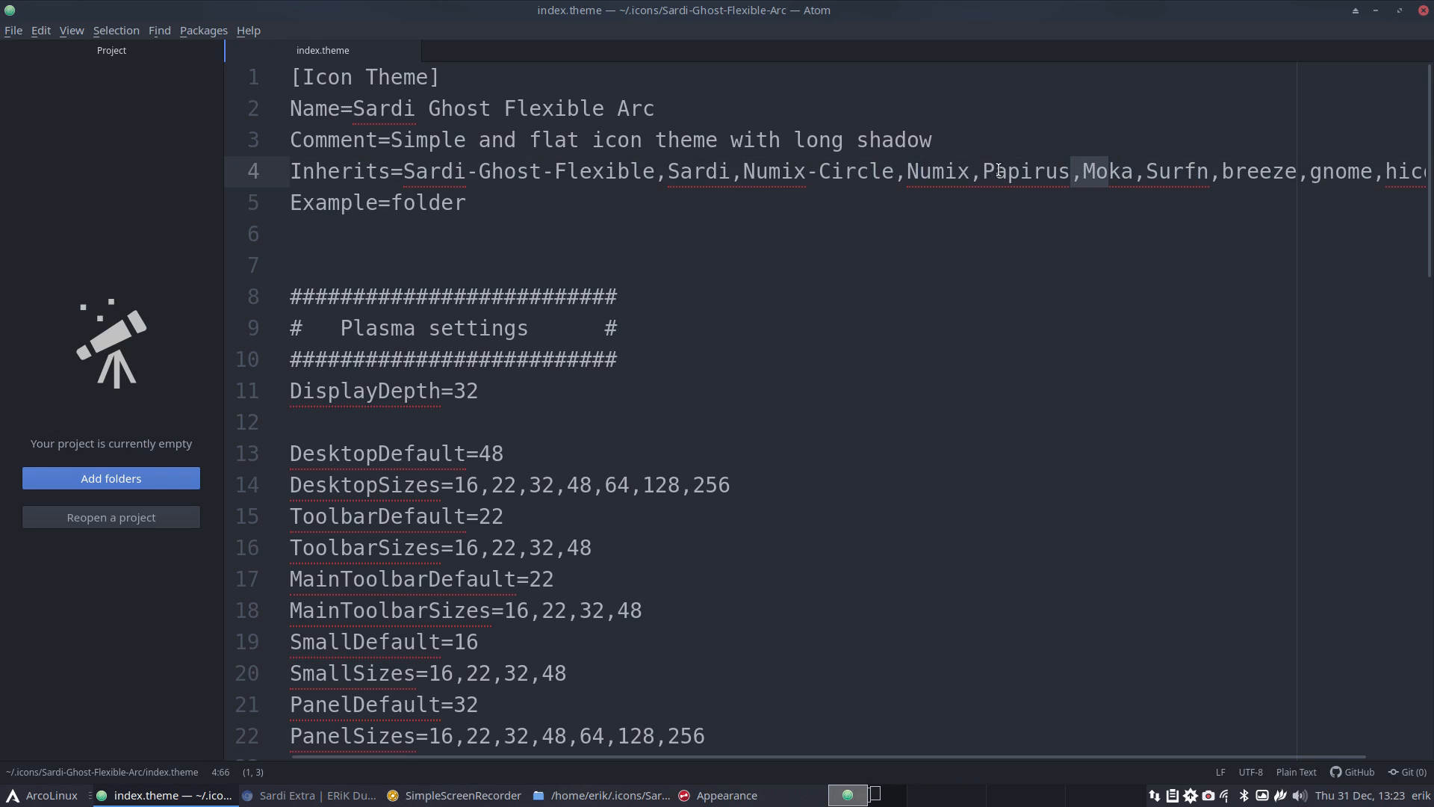
{"action": "left_click_drag", "start_coordinate": [983, 172], "coordinate": [1033, 172]}
{"action": "left_click_drag", "start_coordinate": [907, 173], "coordinate": [919, 174]}
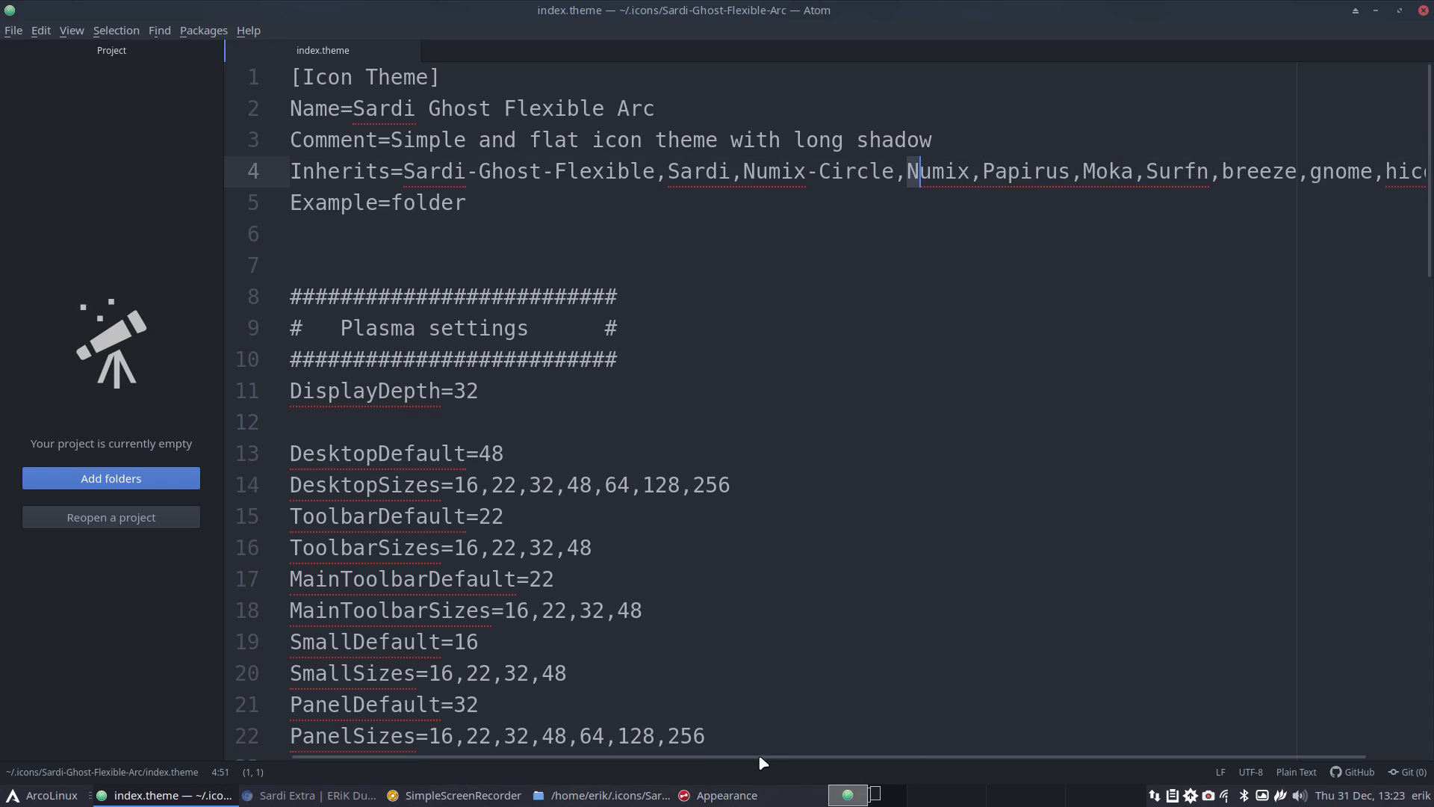
{"action": "left_click", "coordinate": [1096, 660]}
{"action": "left_click", "coordinate": [367, 174]}
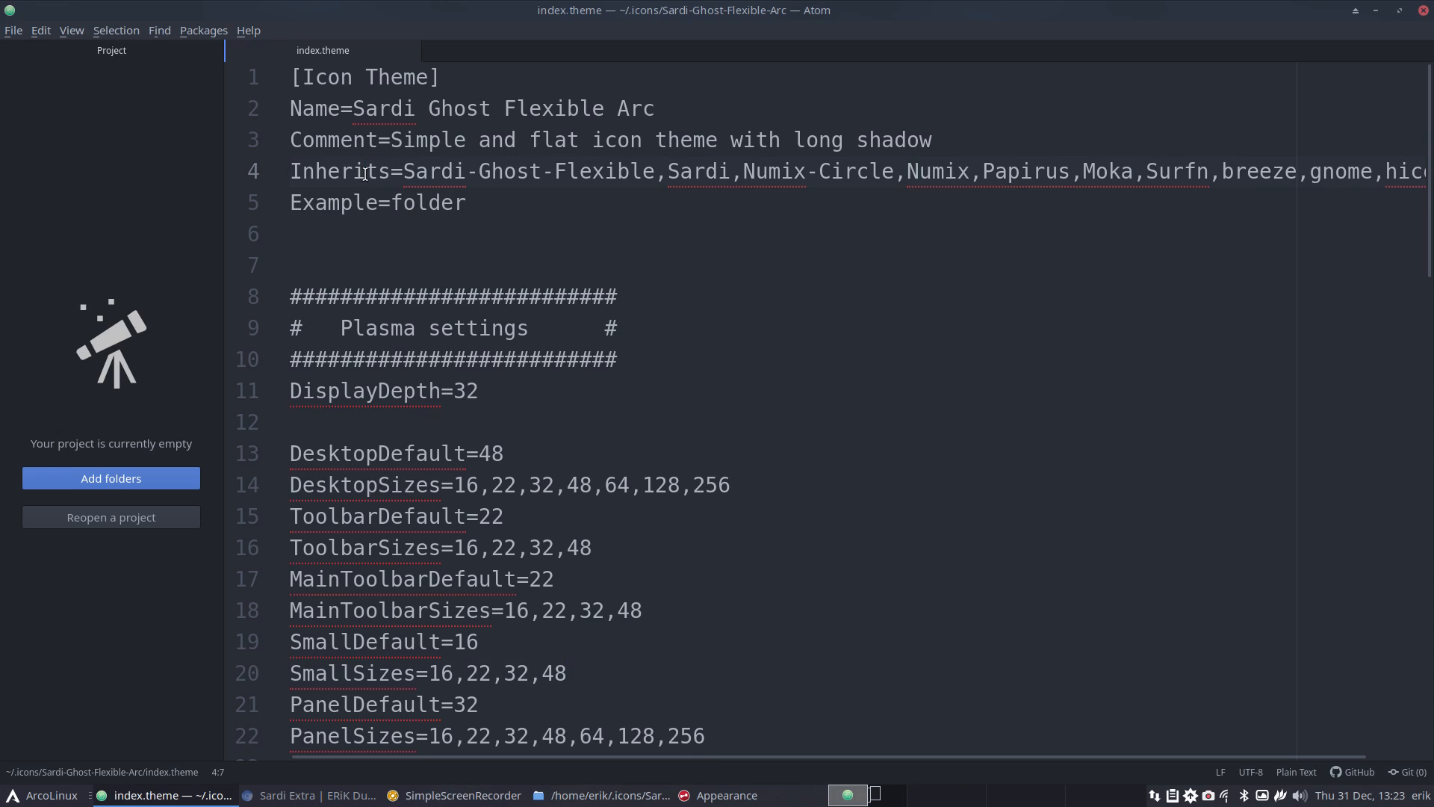
{"action": "left_click", "coordinate": [266, 180]}
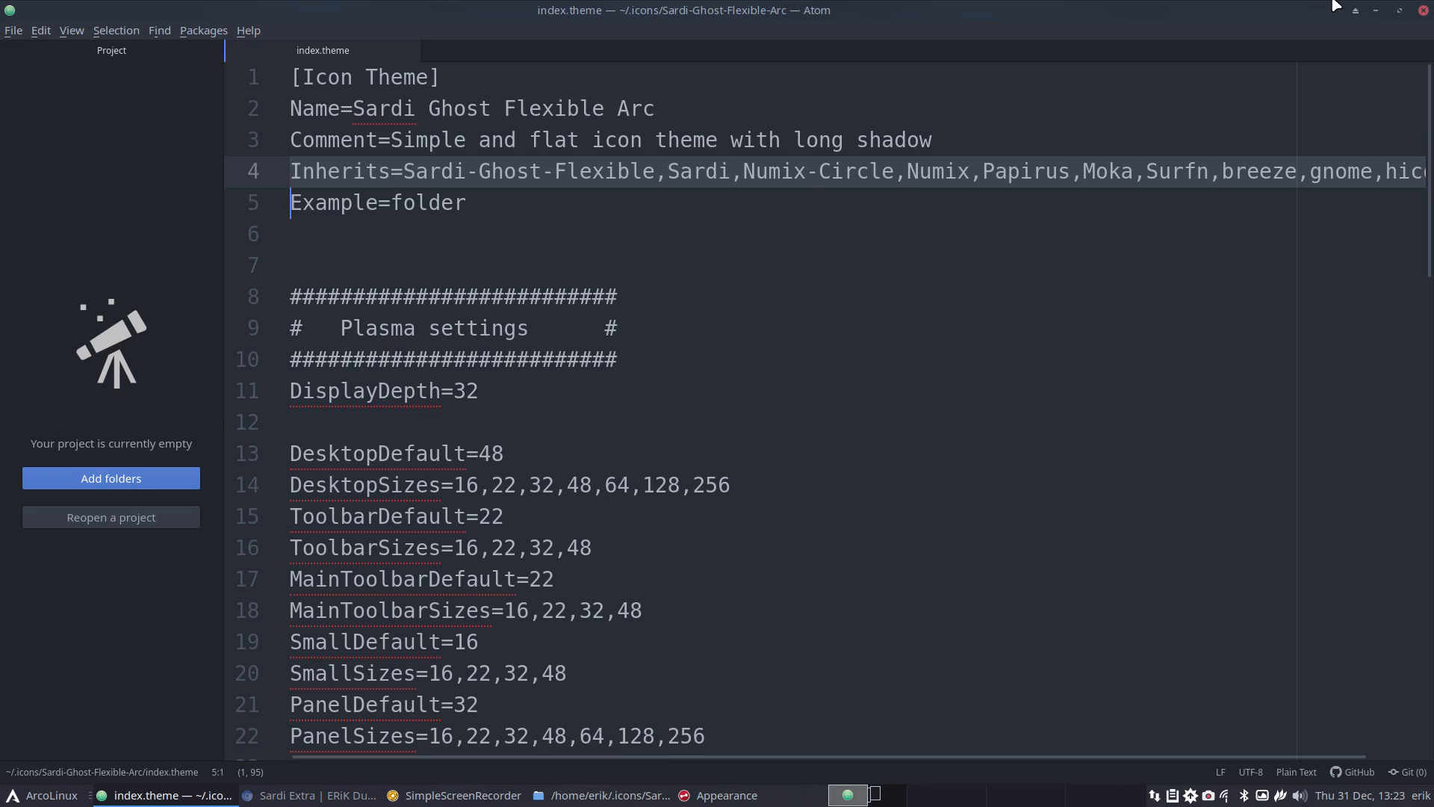
- Close the Atom editor and return to the .icons folder in the file manager, selecting the Sardi-Ghost-Flexible-Arc folder
{"action": "left_click", "coordinate": [1421, 10]}
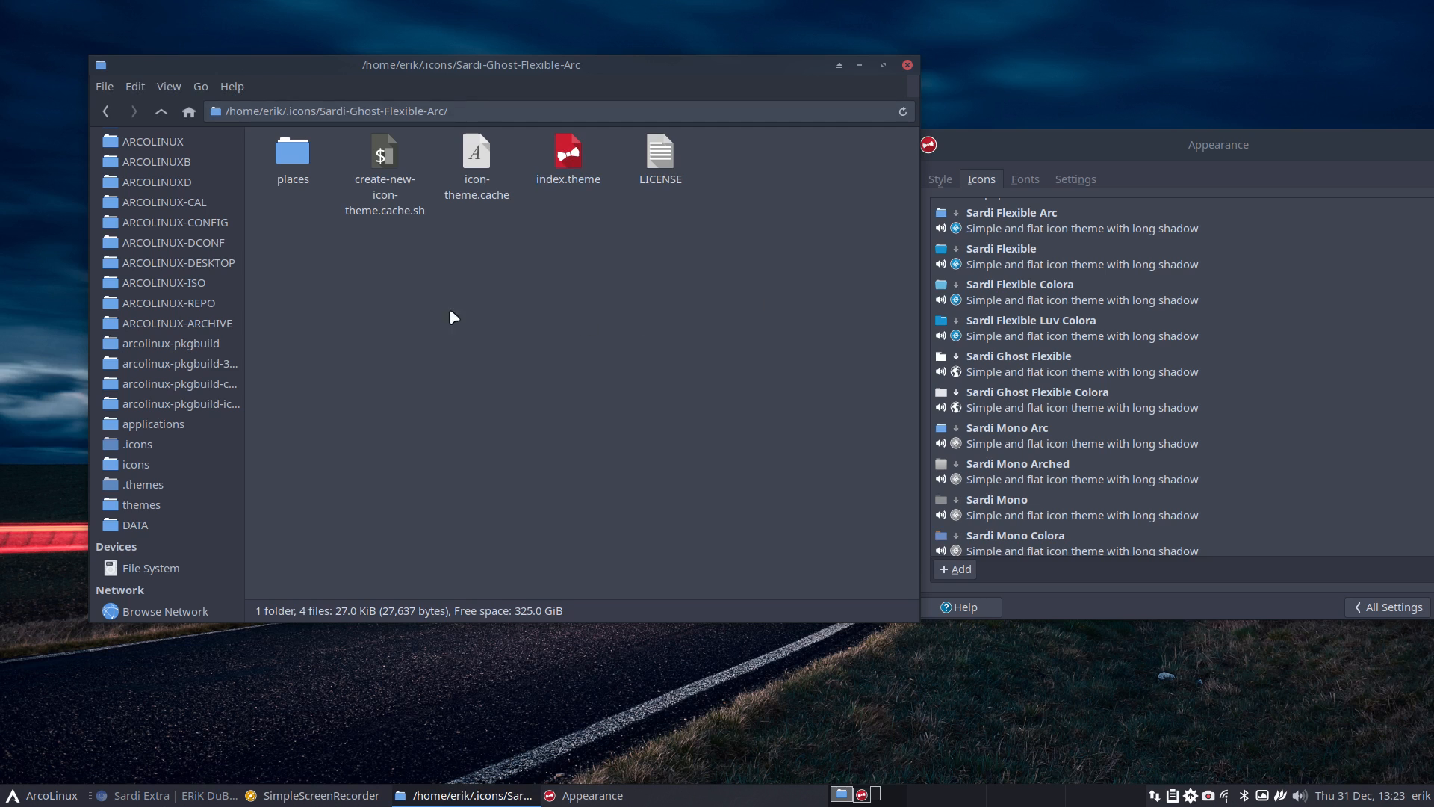
{"action": "left_click", "coordinate": [162, 111]}
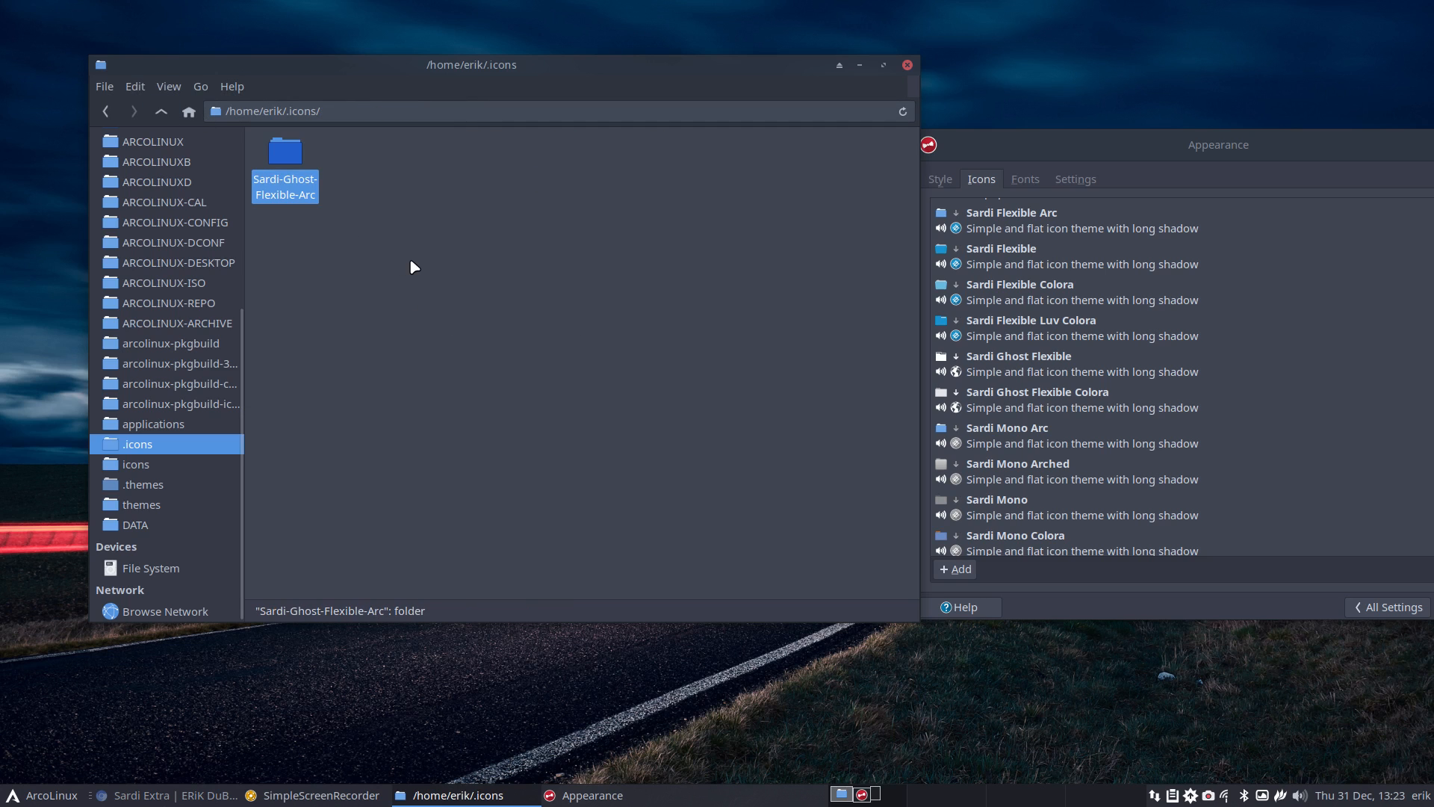
{"action": "left_click", "coordinate": [309, 248]}
{"action": "left_click", "coordinate": [287, 159]}
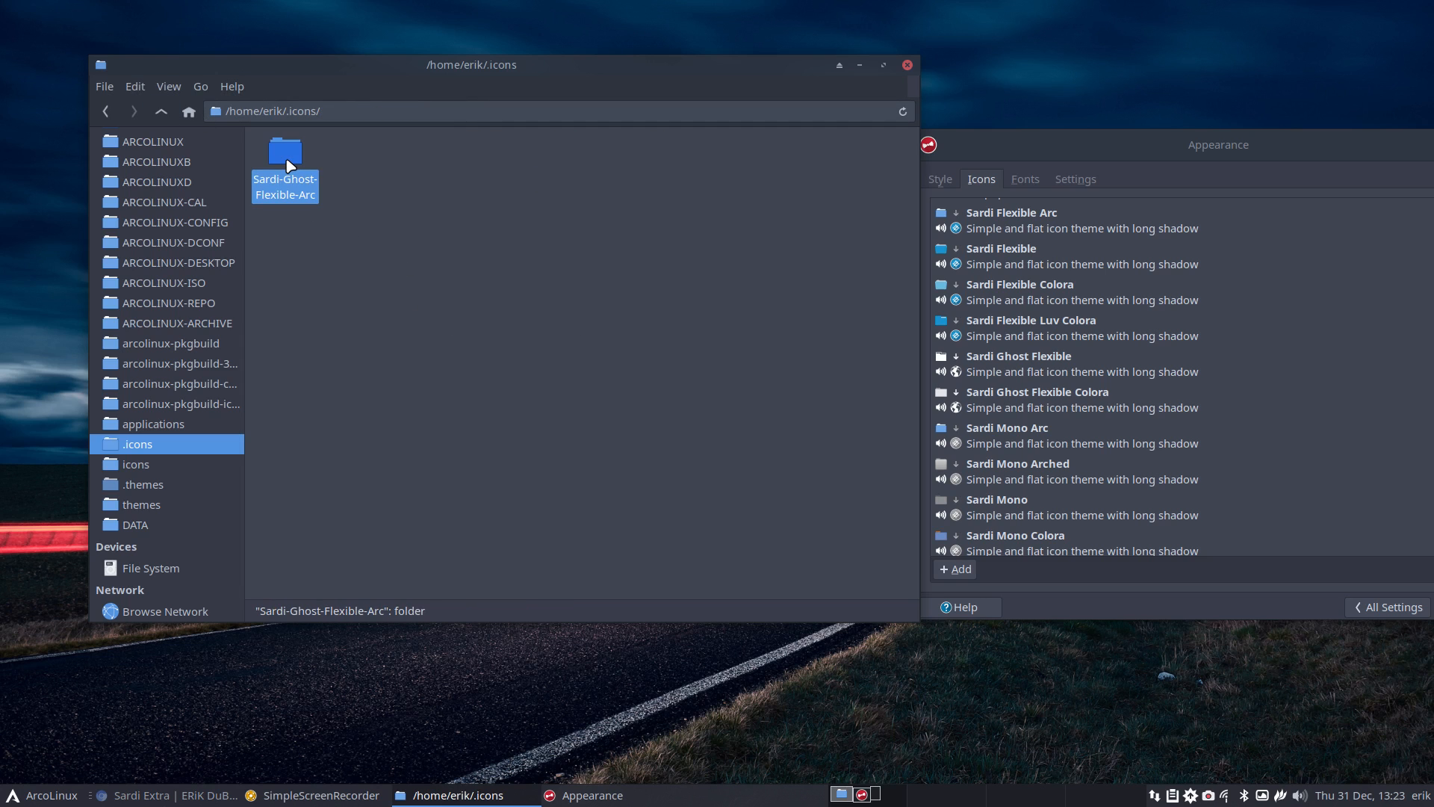
- Close the outdated Appearance window and reopen Appearance at its icon theme list
{"action": "left_click_drag", "start_coordinate": [1168, 145], "coordinate": [721, 173]}
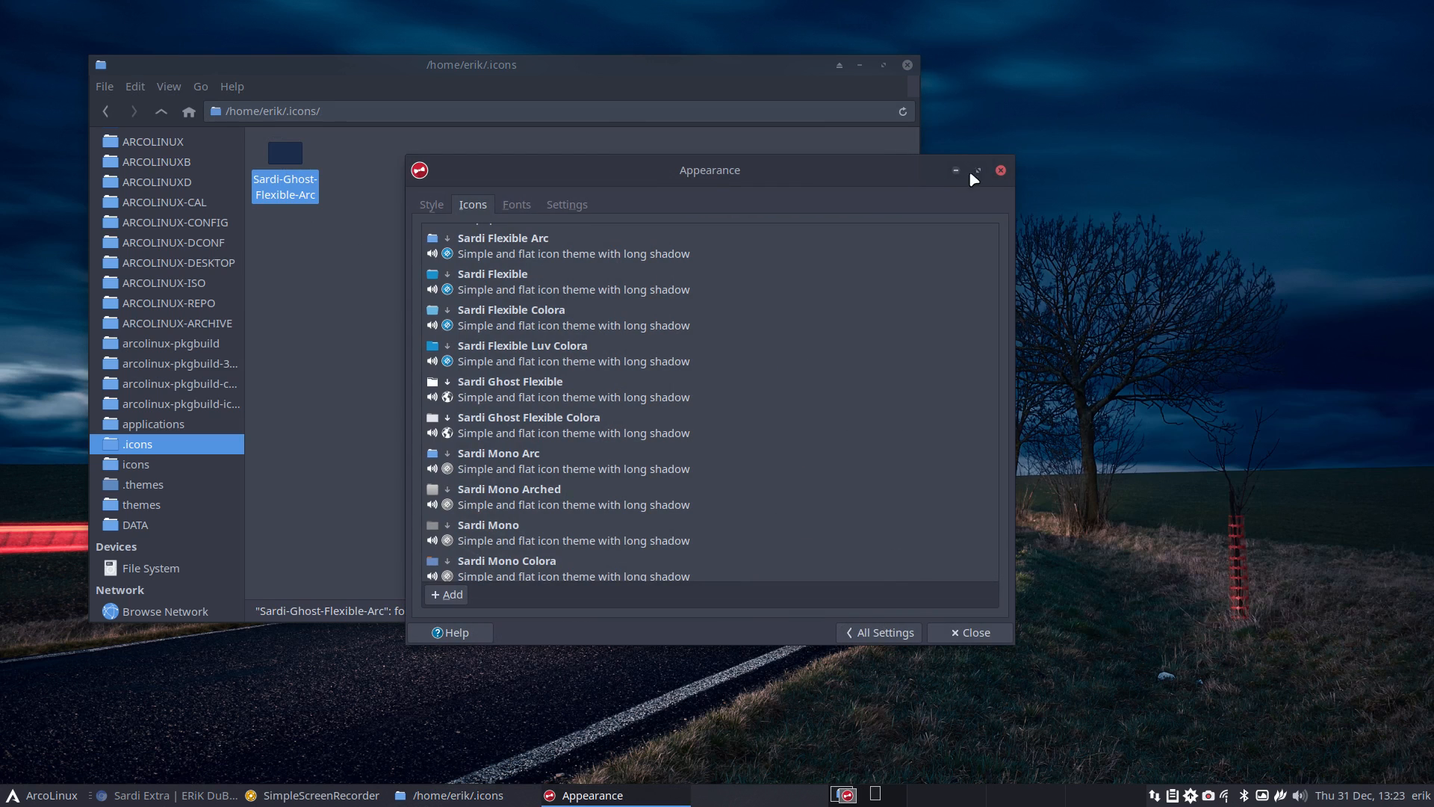
{"action": "left_click", "coordinate": [1001, 171]}
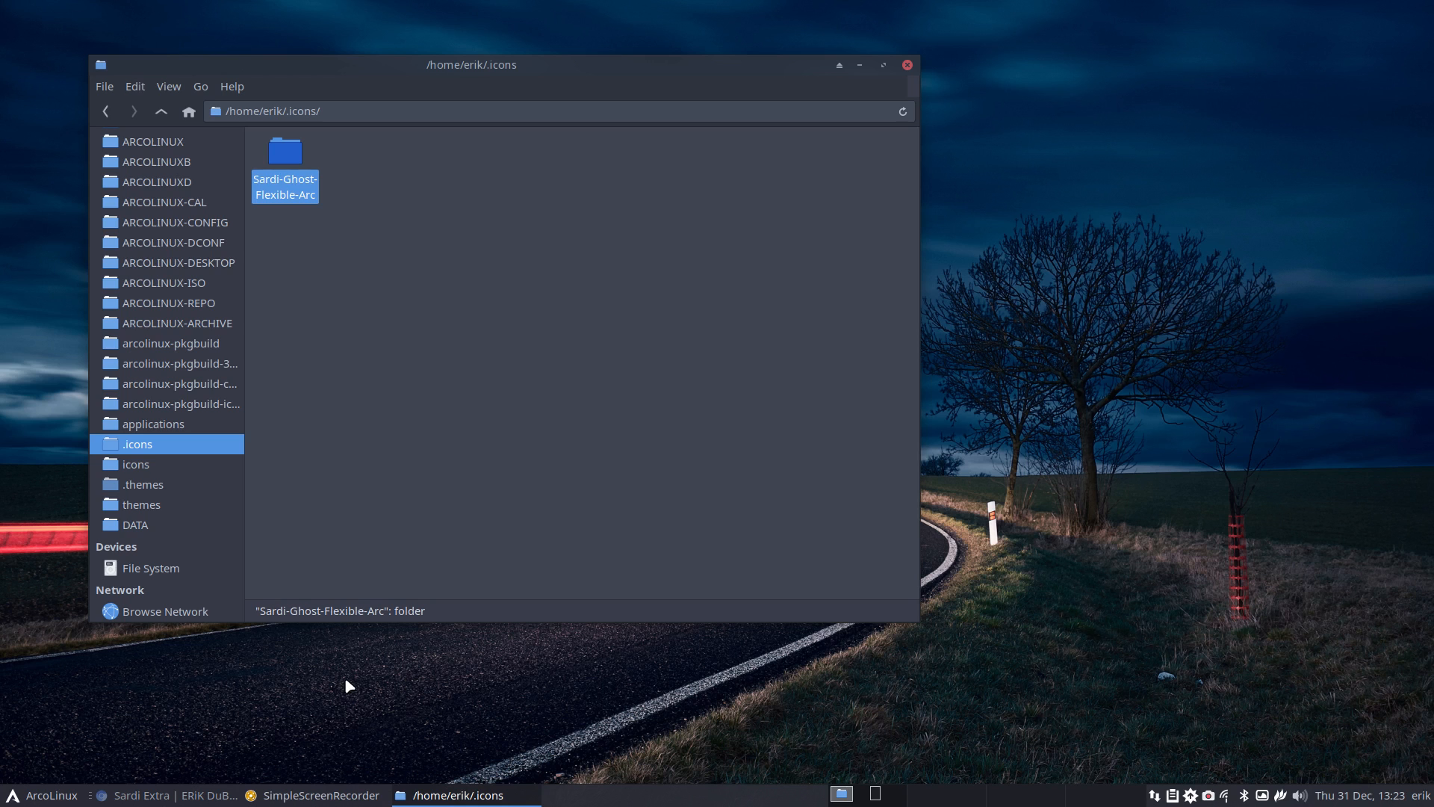
{"action": "key", "text": "ctrl+alt+m"}
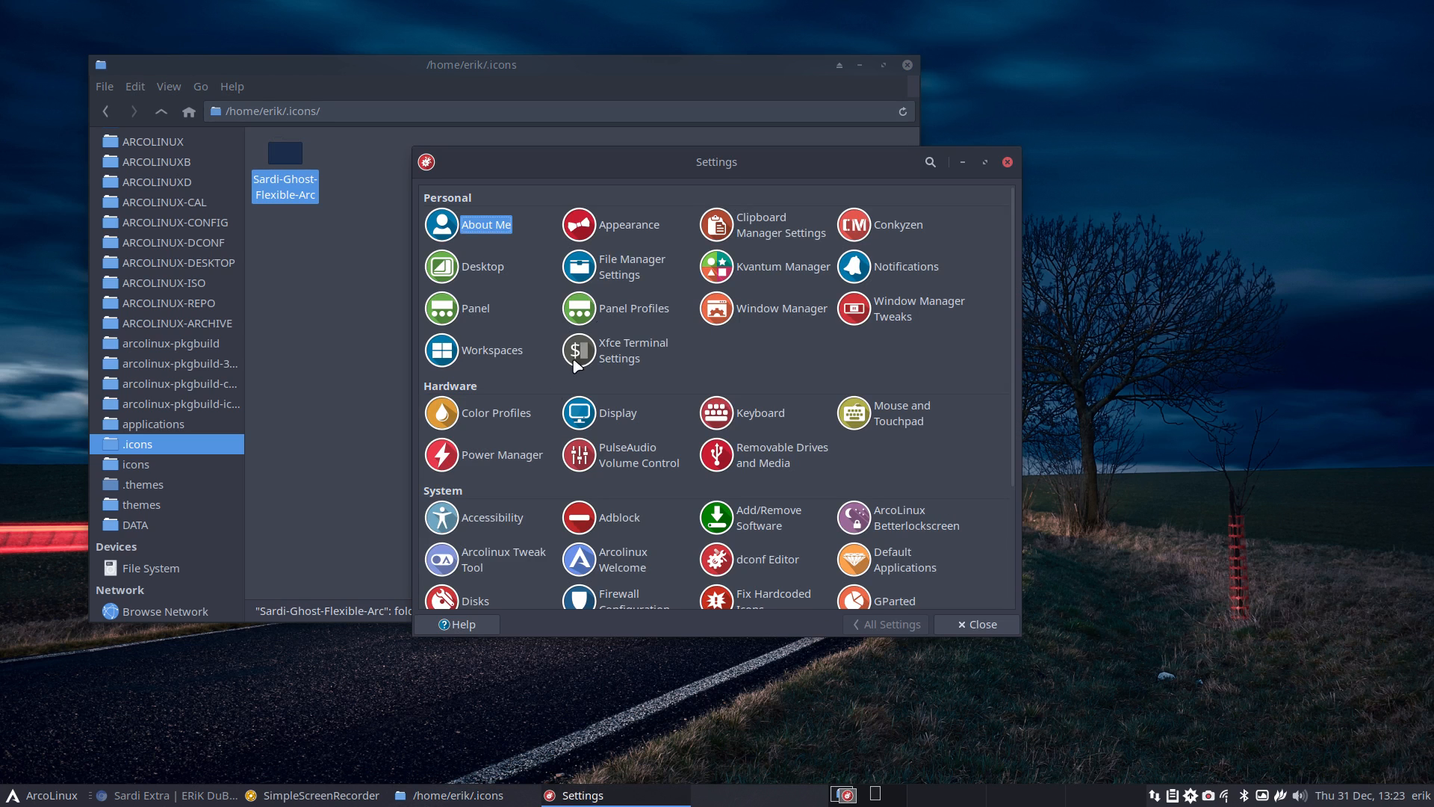
{"action": "left_click", "coordinate": [625, 230]}
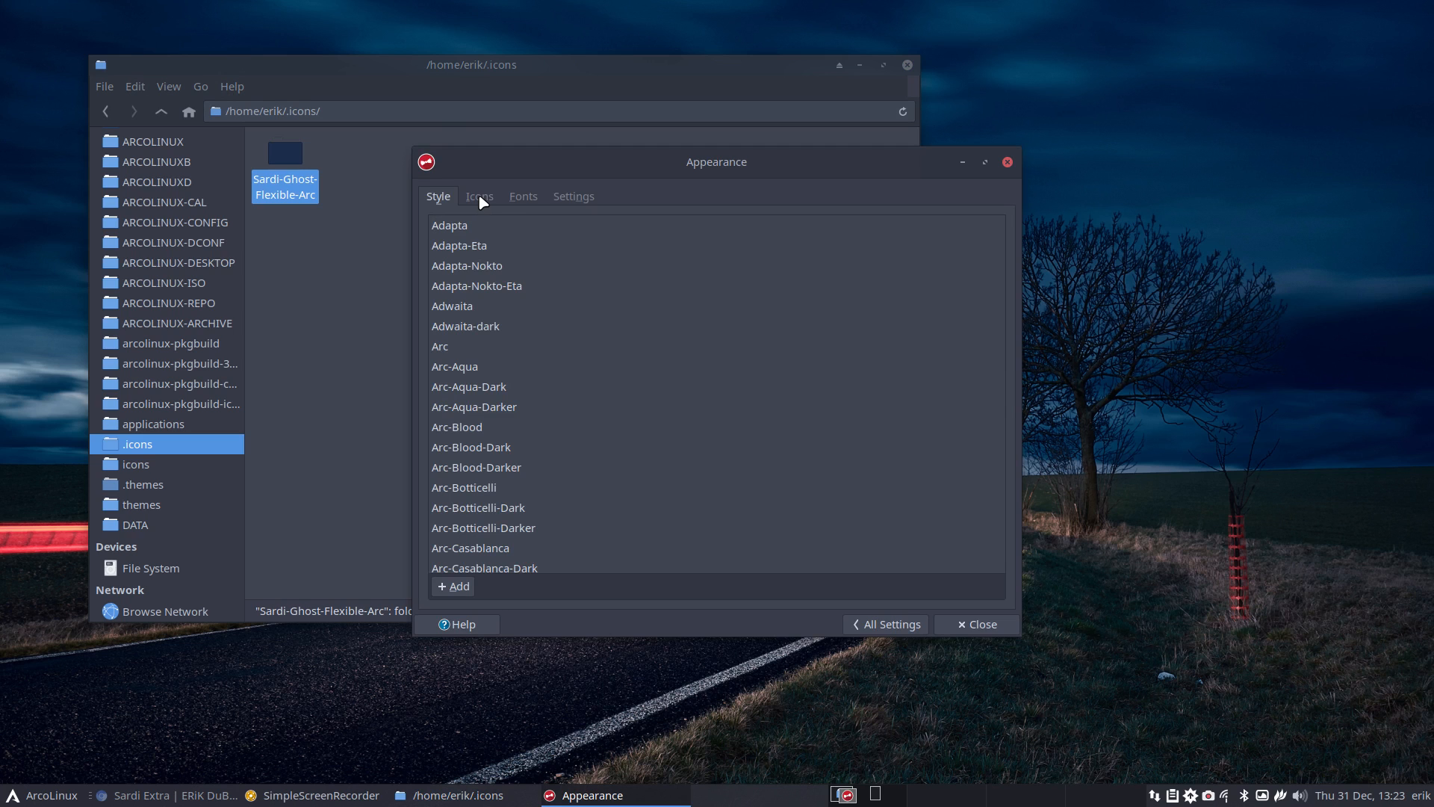
{"action": "left_click", "coordinate": [481, 198]}
- Apply the Sardi Ghost Flexible Arc icon theme and close the Appearance window
{"action": "scroll", "coordinate": [544, 340], "scroll_direction": "down", "scroll_amount": 5}
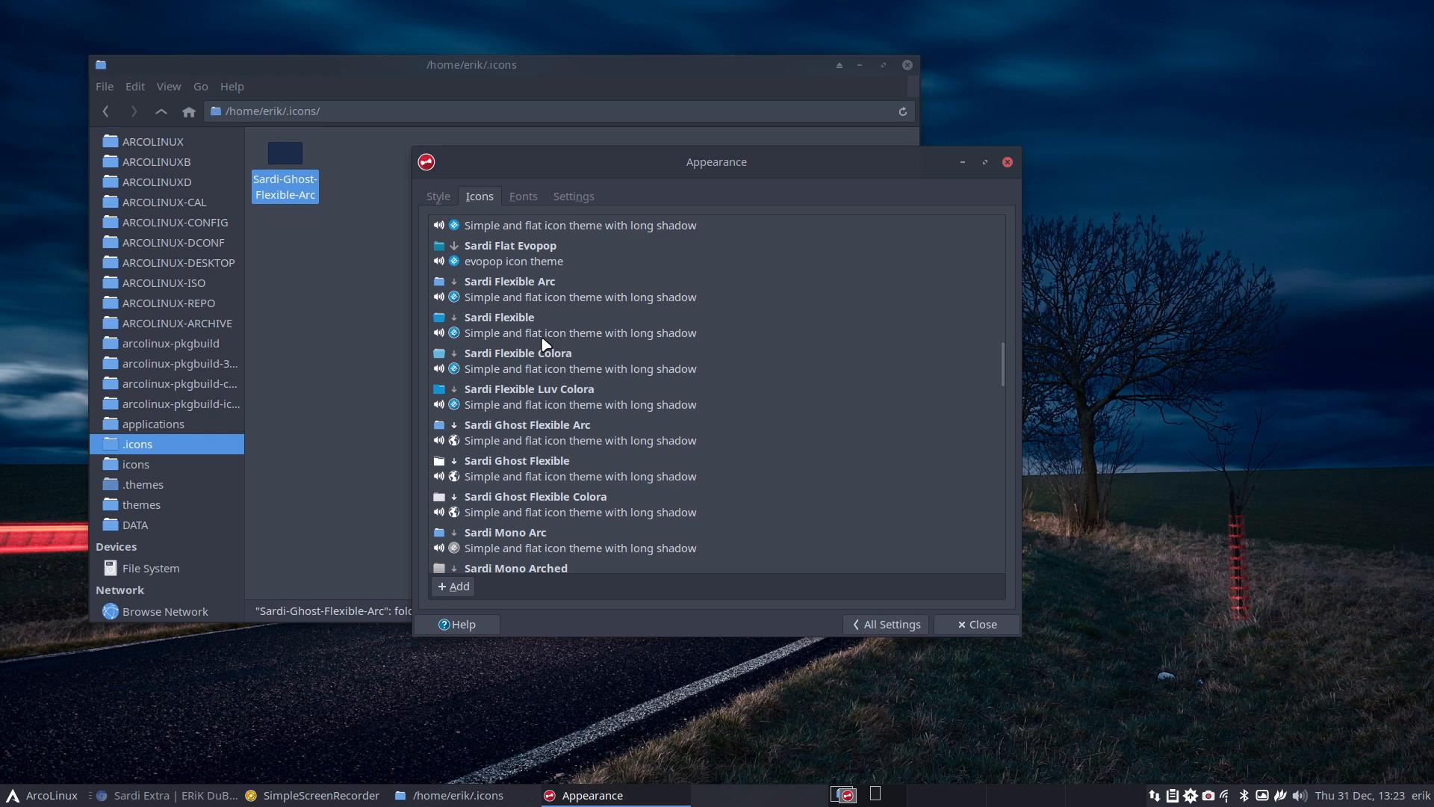
{"action": "scroll", "coordinate": [543, 339], "scroll_direction": "down", "scroll_amount": 3}
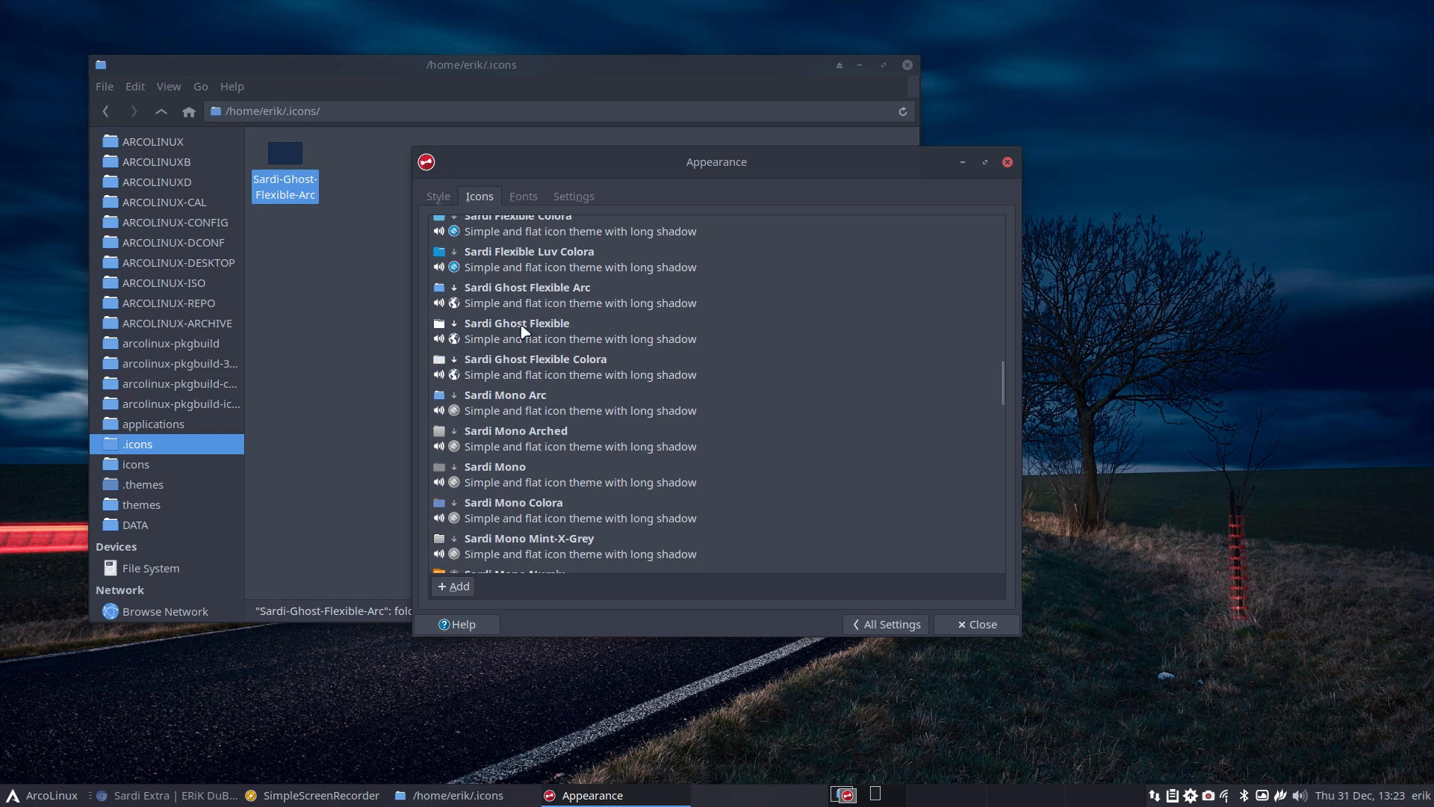
{"action": "left_click", "coordinate": [554, 301]}
{"action": "left_click_drag", "start_coordinate": [729, 165], "coordinate": [1020, 160]}
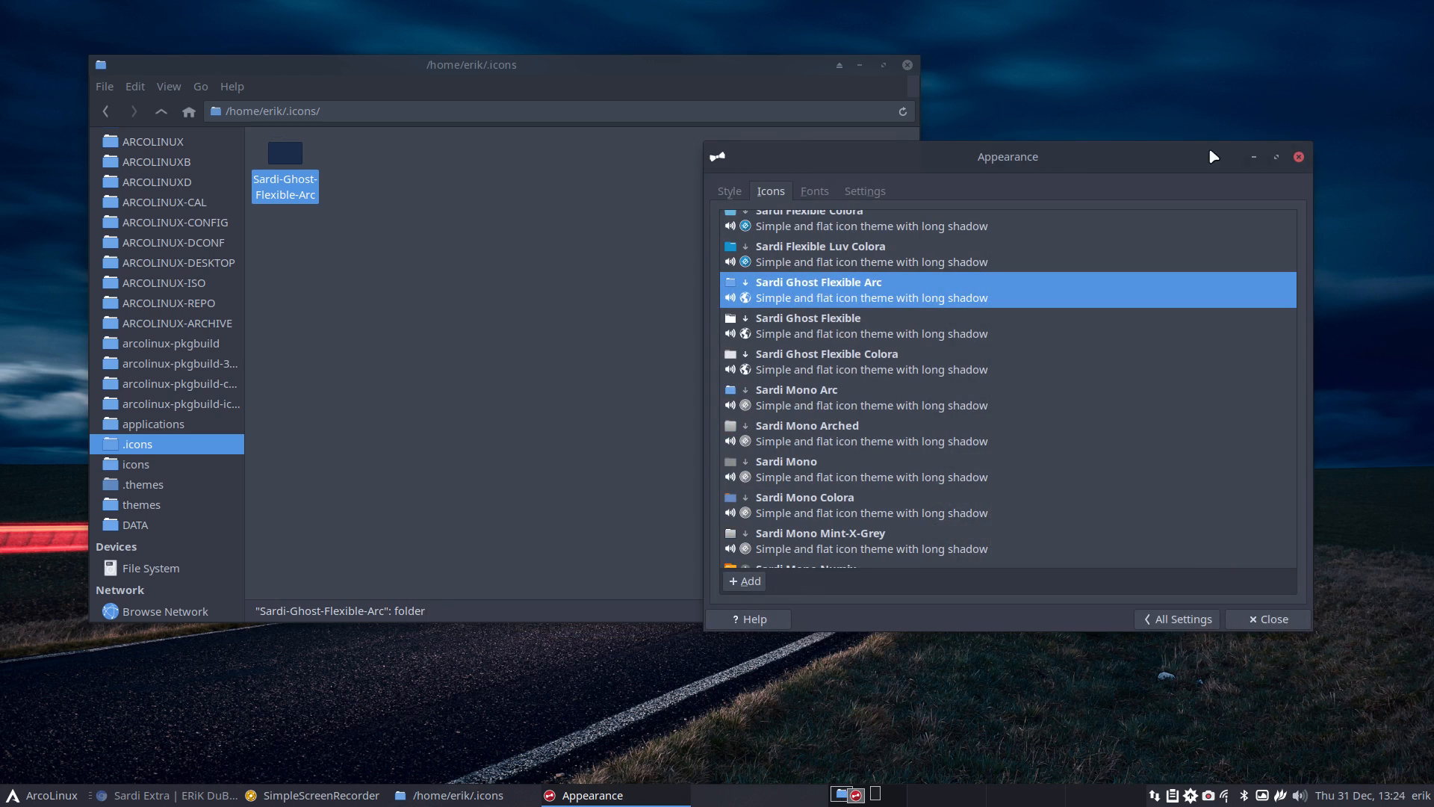
{"action": "left_click", "coordinate": [1299, 157]}
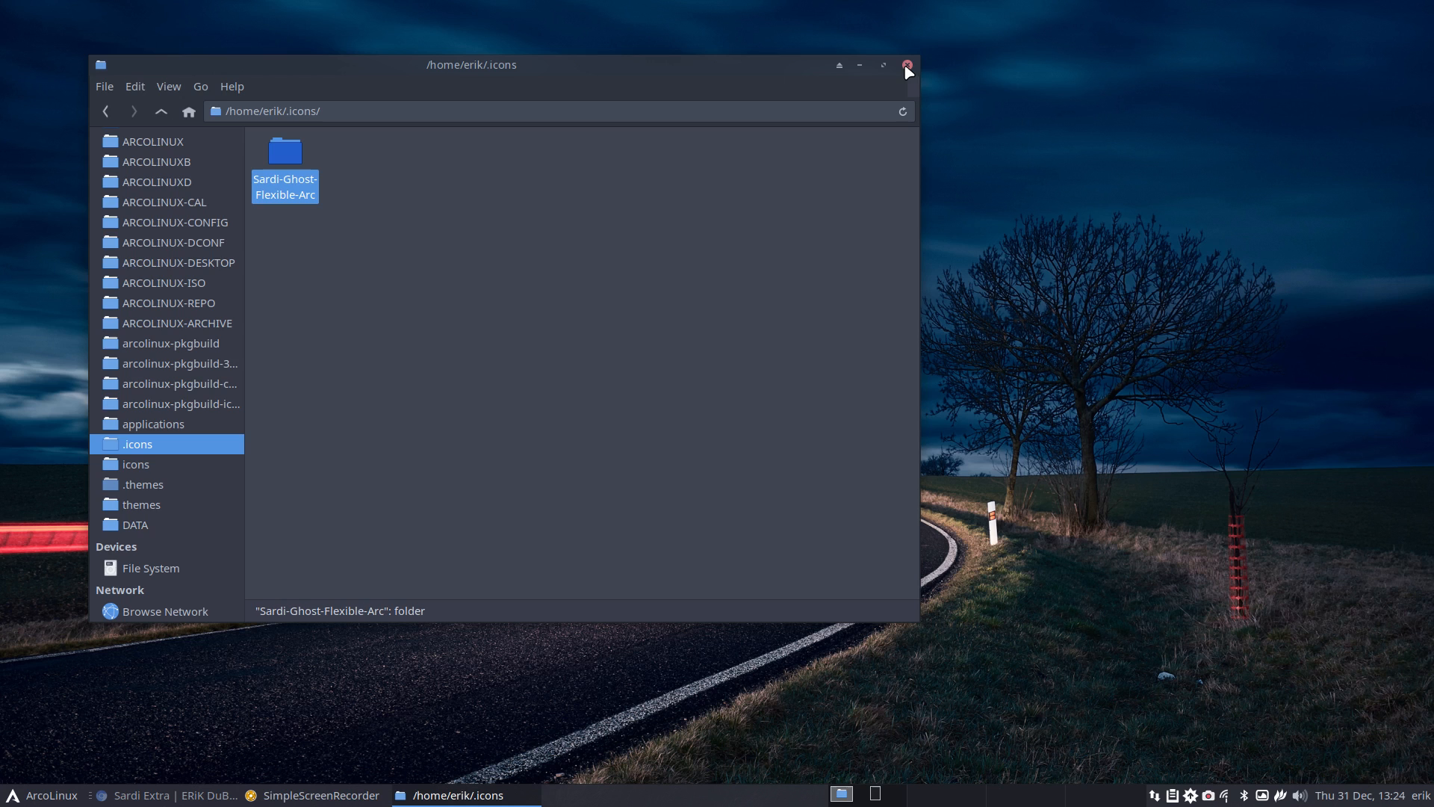
- Open the home folder in the file manager and hide the hidden files to inspect the Arc folder icons
{"action": "left_click_drag", "start_coordinate": [717, 75], "coordinate": [1108, 69]}
{"action": "scroll", "coordinate": [538, 357], "scroll_direction": "up", "scroll_amount": 5}
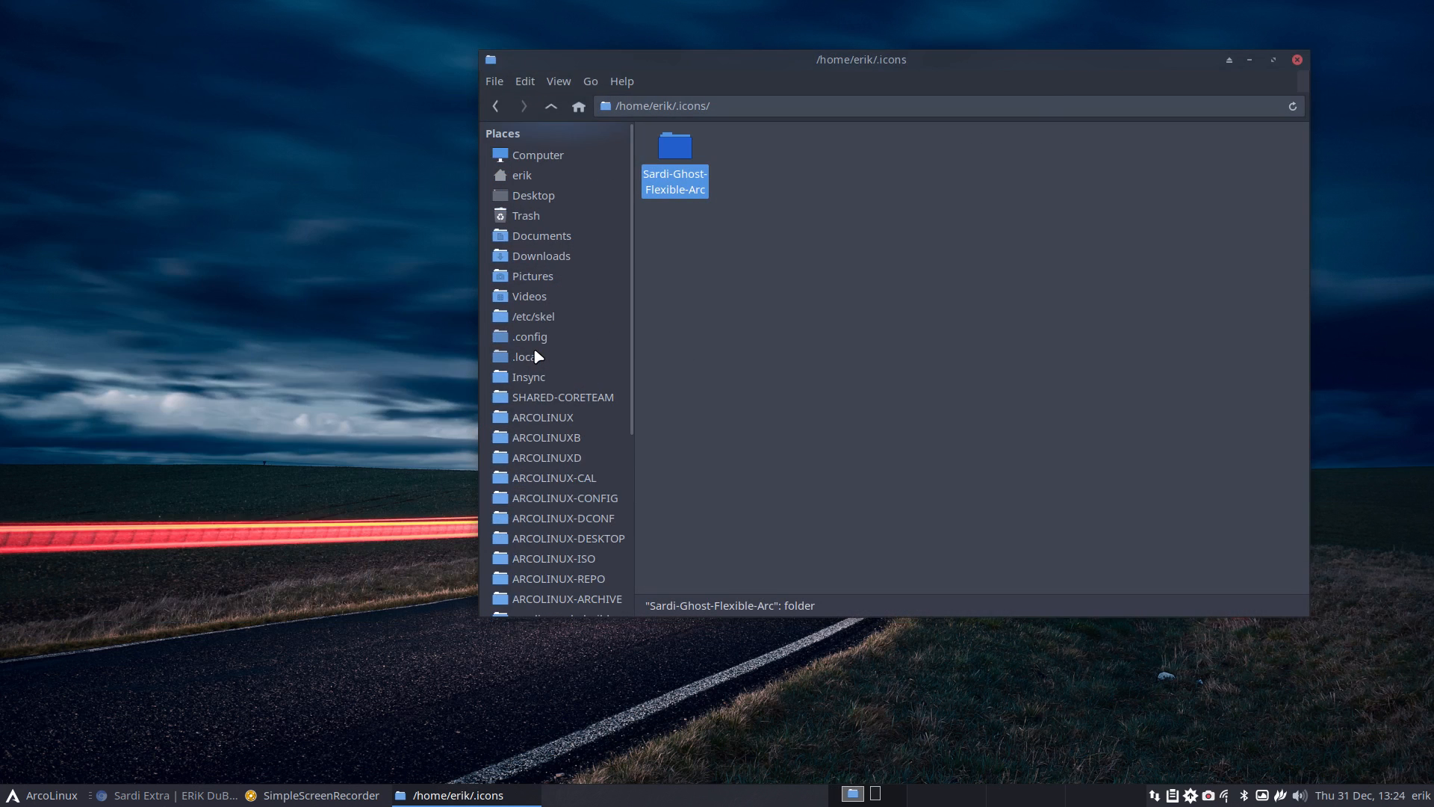
{"action": "left_click", "coordinate": [522, 175]}
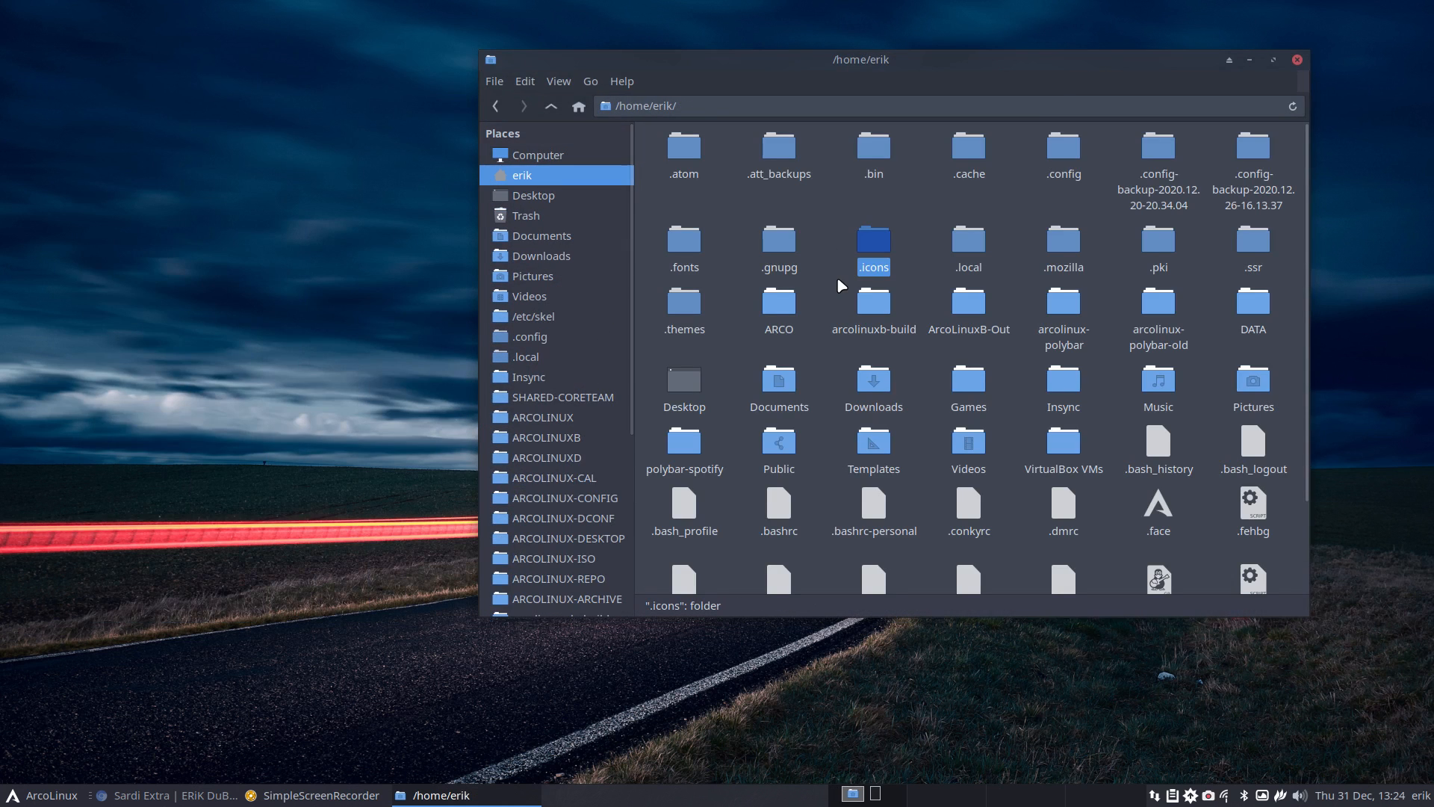
{"action": "key", "text": "ctrl+h"}
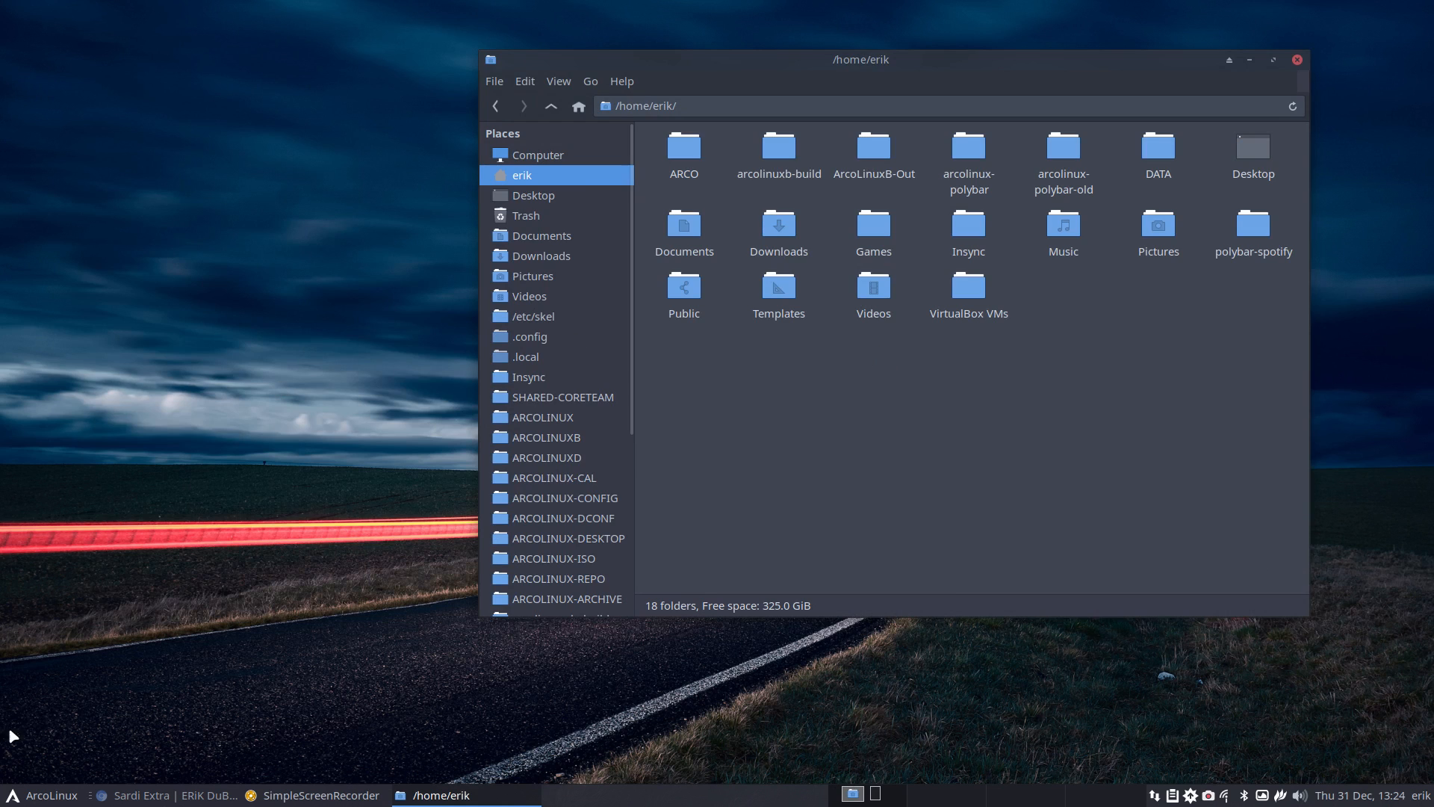
- Open the settings manager and arrange it beside the file manager to compare the Ghost application icons with the Arc folders
{"action": "left_click", "coordinate": [22, 798]}
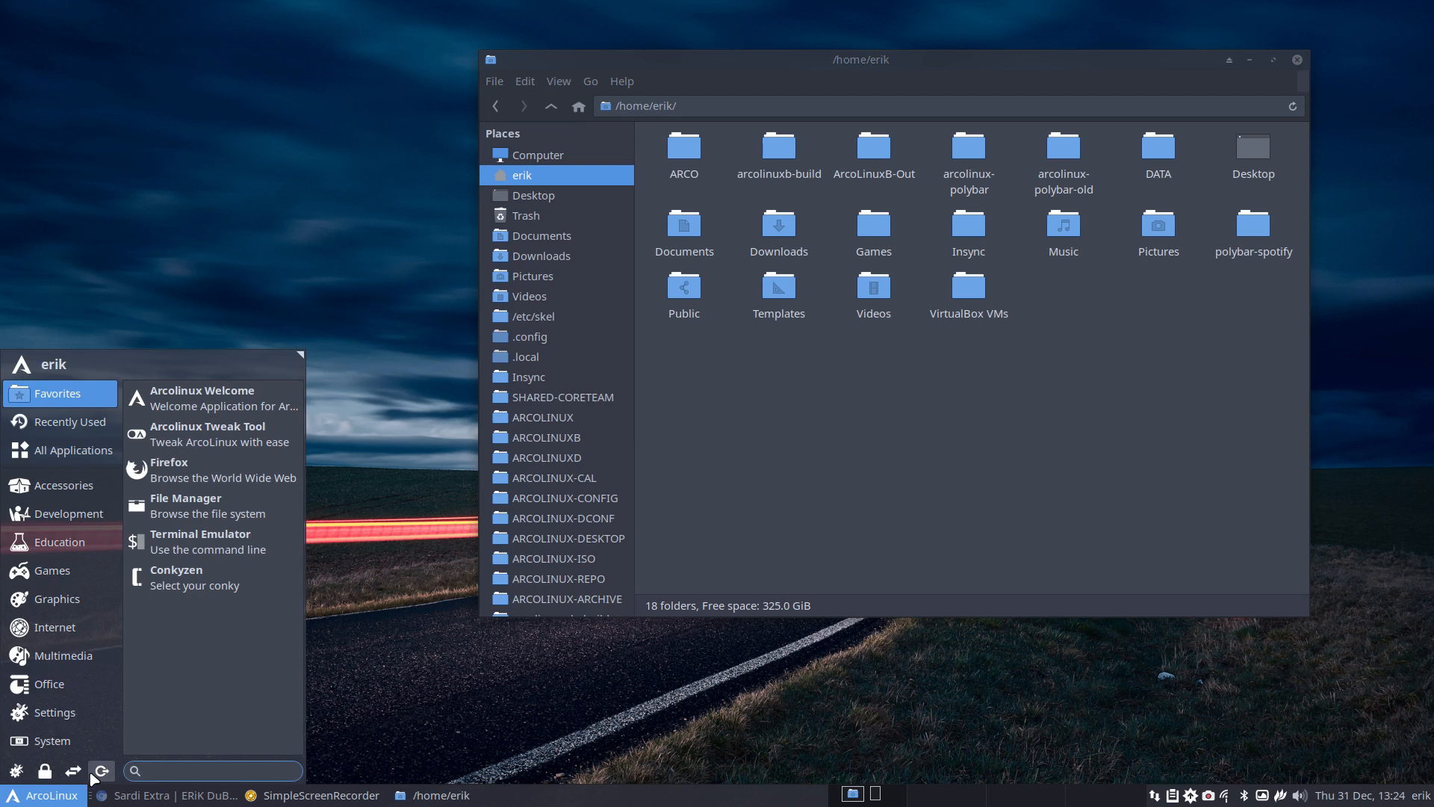
{"action": "left_click", "coordinate": [16, 770]}
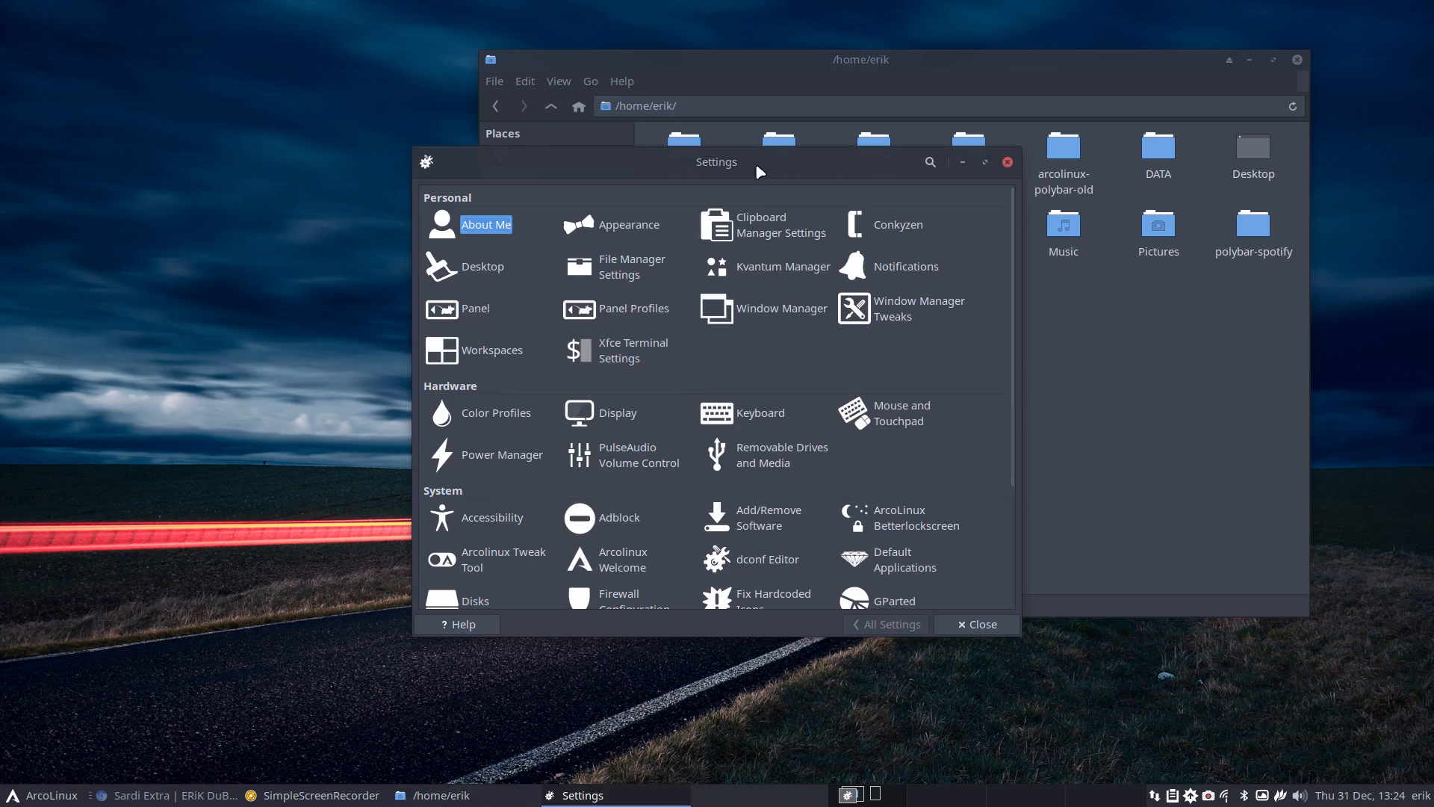
{"action": "left_click_drag", "start_coordinate": [766, 156], "coordinate": [1066, 260]}
{"action": "left_click_drag", "start_coordinate": [873, 69], "coordinate": [587, 51]}
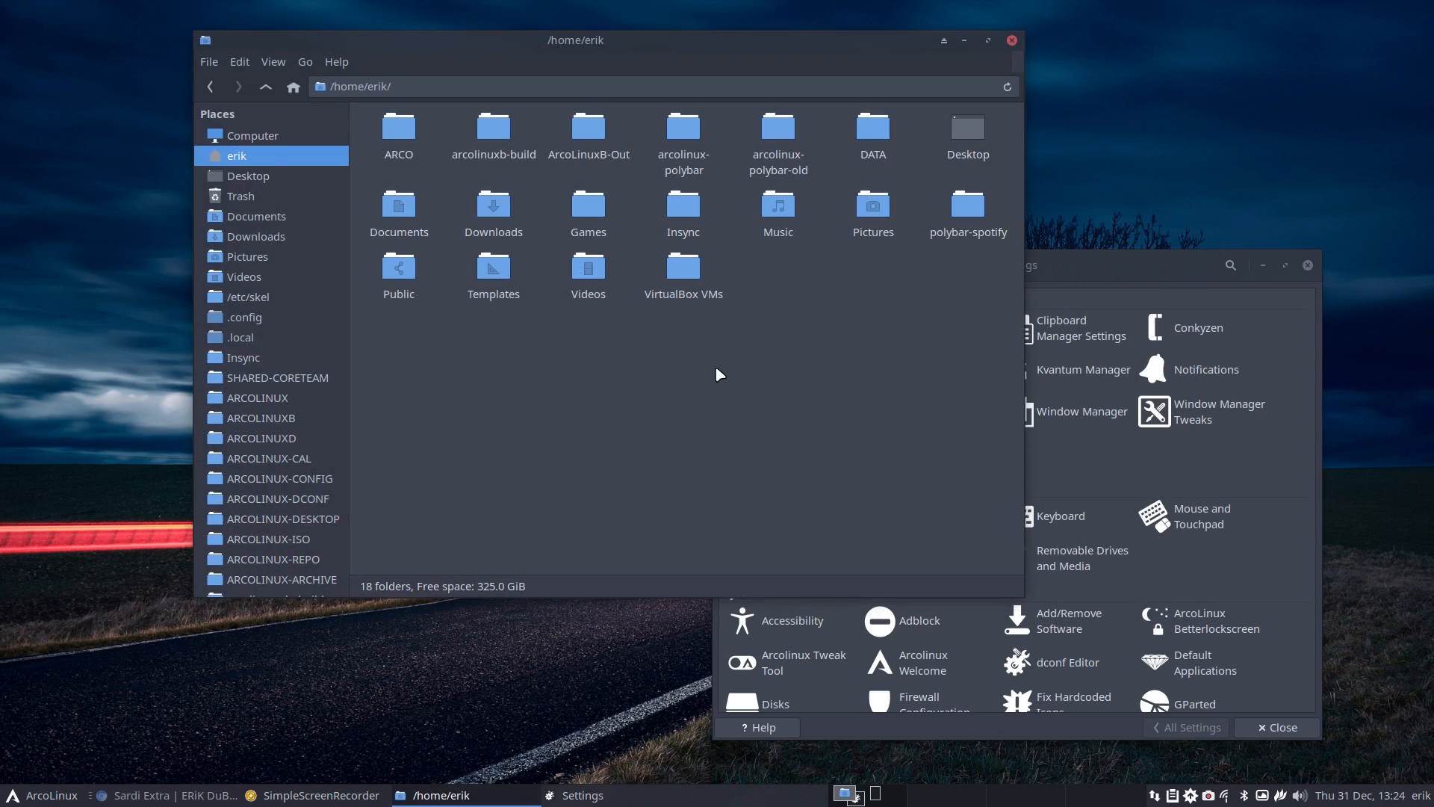
{"action": "left_click", "coordinate": [1160, 265]}
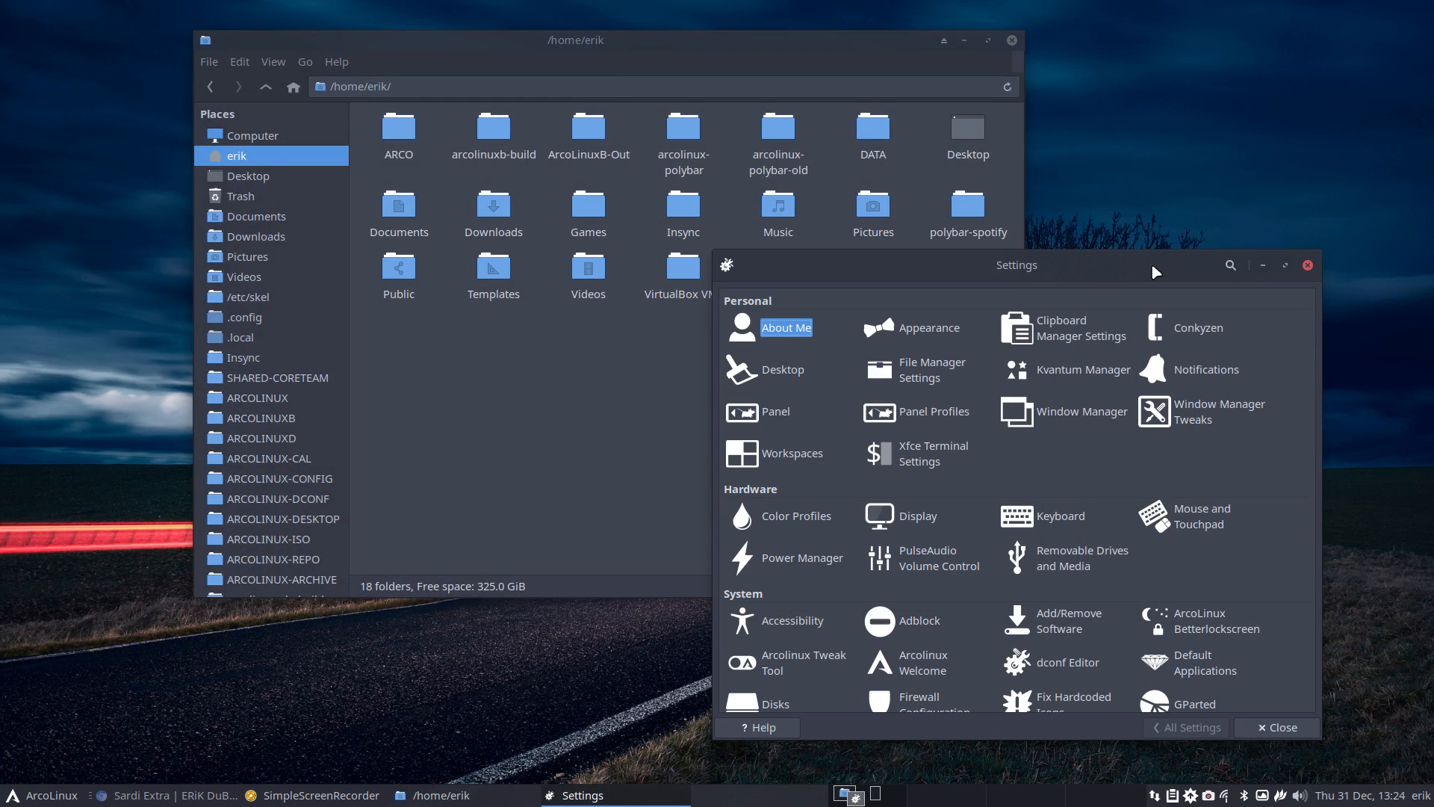